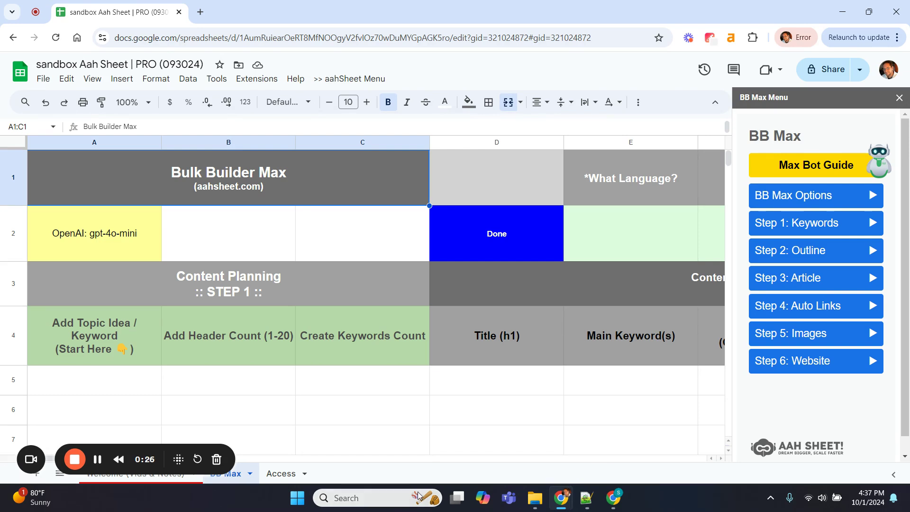
Duplicate the BB Max sheet and name the copy Bird BB Max
left_click_drag(106, 448, 97, 386)
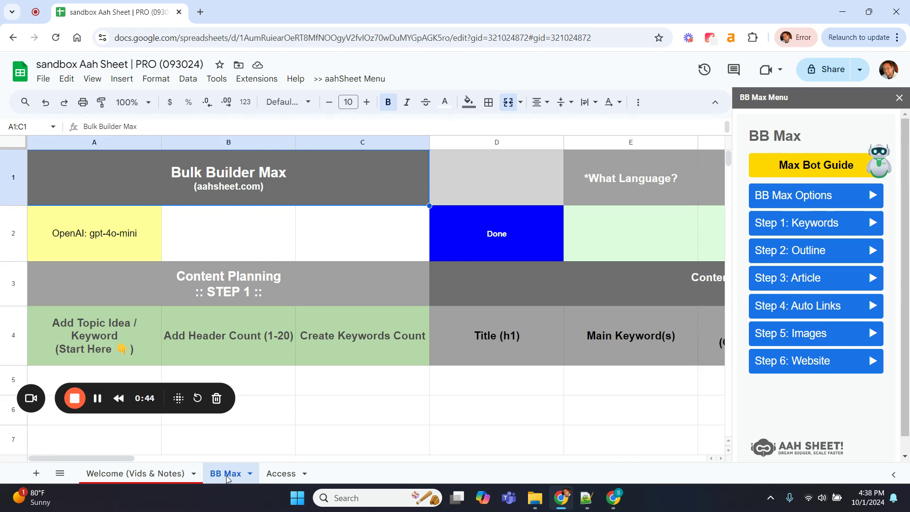
right_click(227, 479)
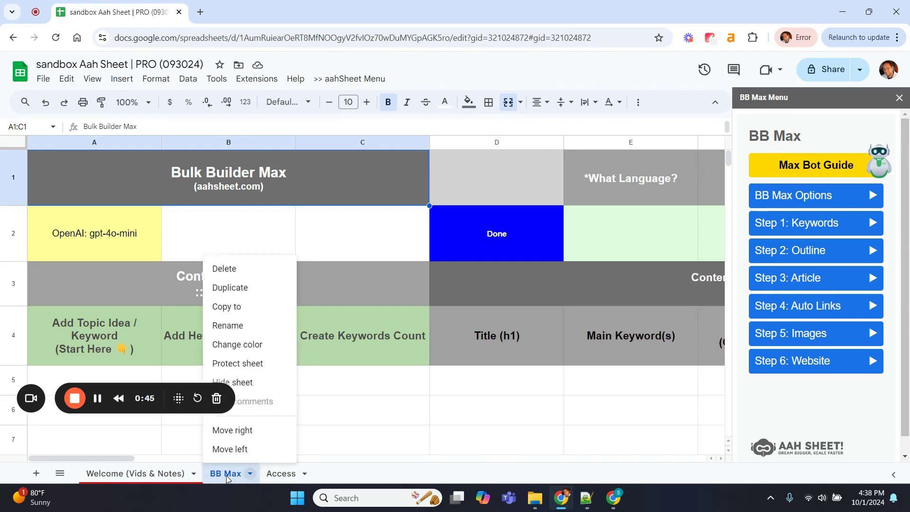
left_click(247, 289)
left_click(247, 289)
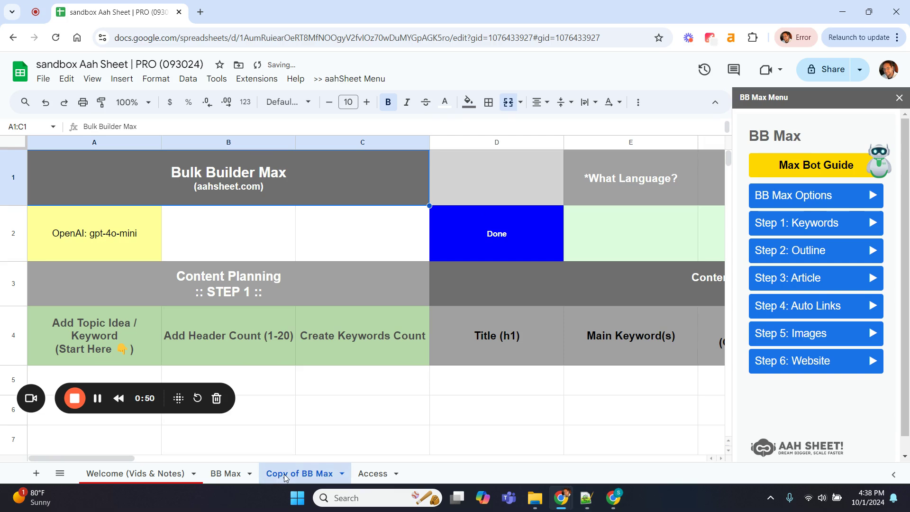
right_click(285, 478)
left_click(292, 326)
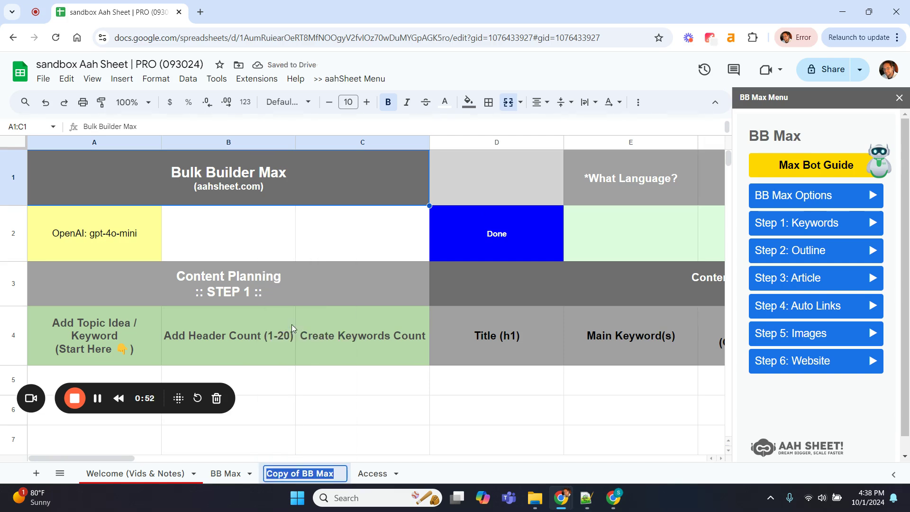
left_click(300, 476)
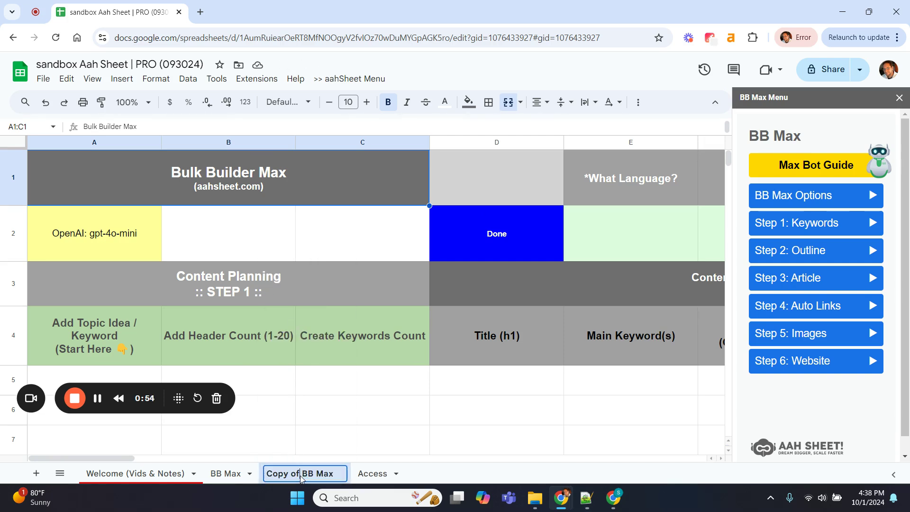
key("BackSpace")
key("BackSpace")
key("BackSpace")
key("BackSpace")
key("BackSpace")
key("BackSpace")
key("BackSpace")
key("BackSpace")
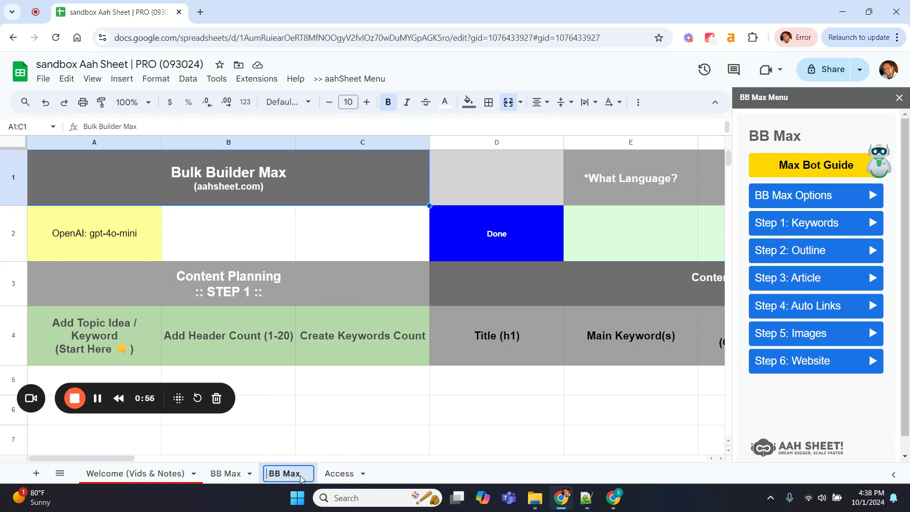
type("Bird")
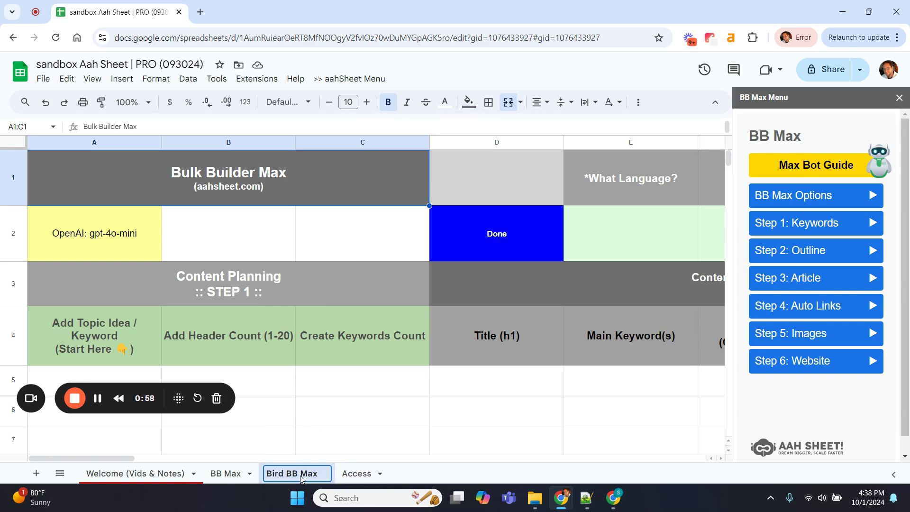
left_click(352, 414)
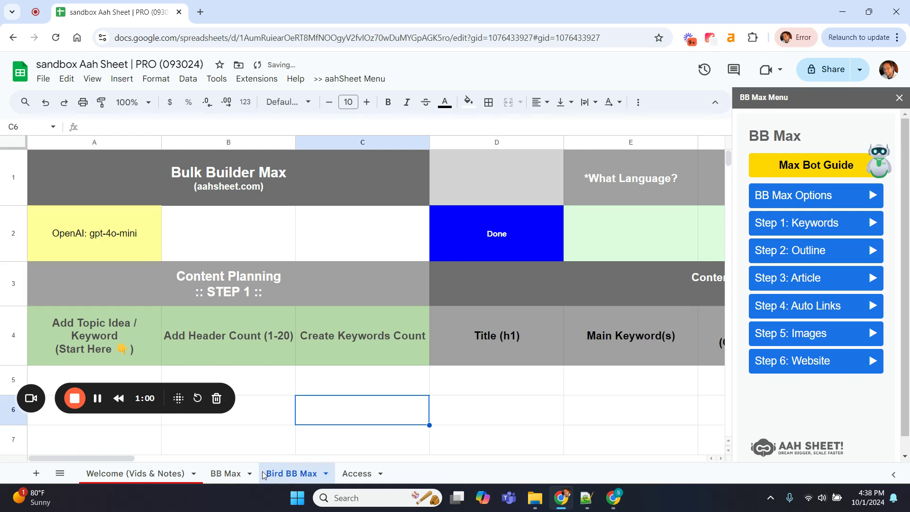
Rename the BB Max sheet to Dogs BB Max
left_click(231, 474)
right_click(230, 473)
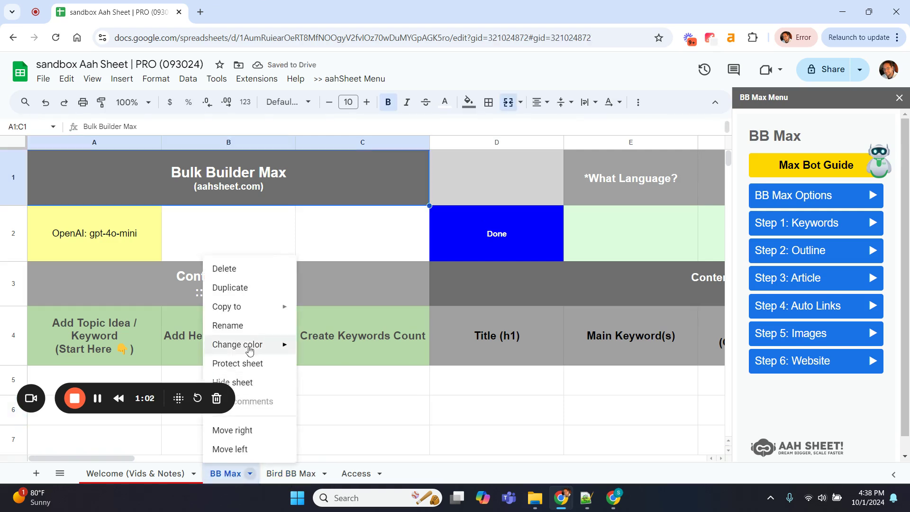
left_click(248, 325)
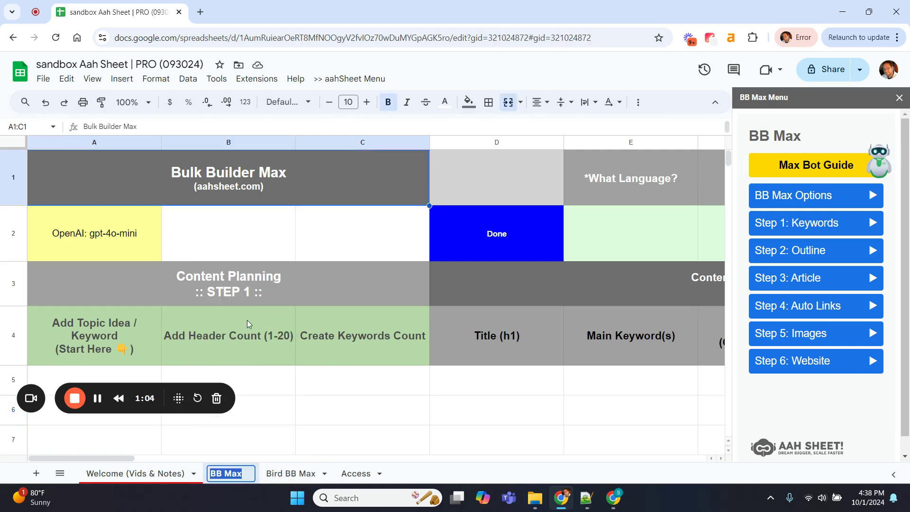
key("Home")
type("Dog")
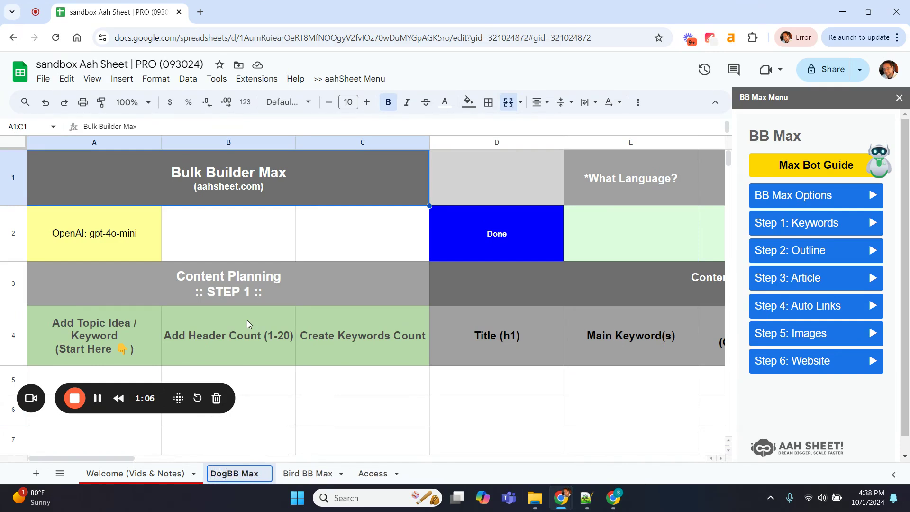
type("s")
key("Return")
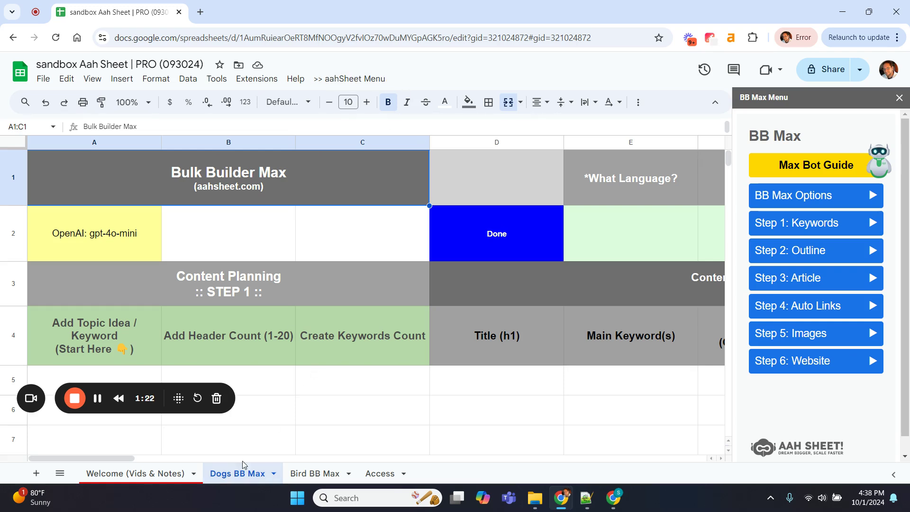
Rename the Dogs BB Max sheet back to BB Max
right_click(238, 475)
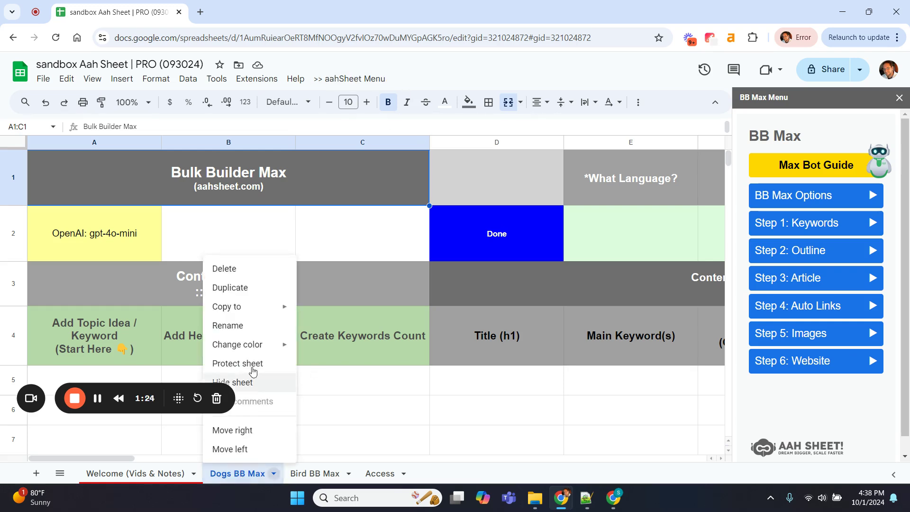
left_click(236, 325)
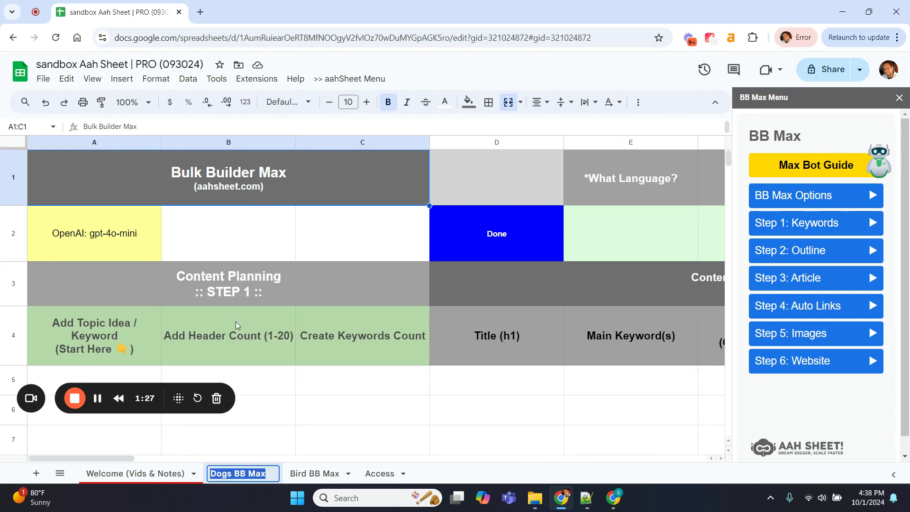
left_click(234, 476)
key("BackSpace")
key("BackSpace")
key("BackSpace")
key("BackSpace")
key("BackSpace")
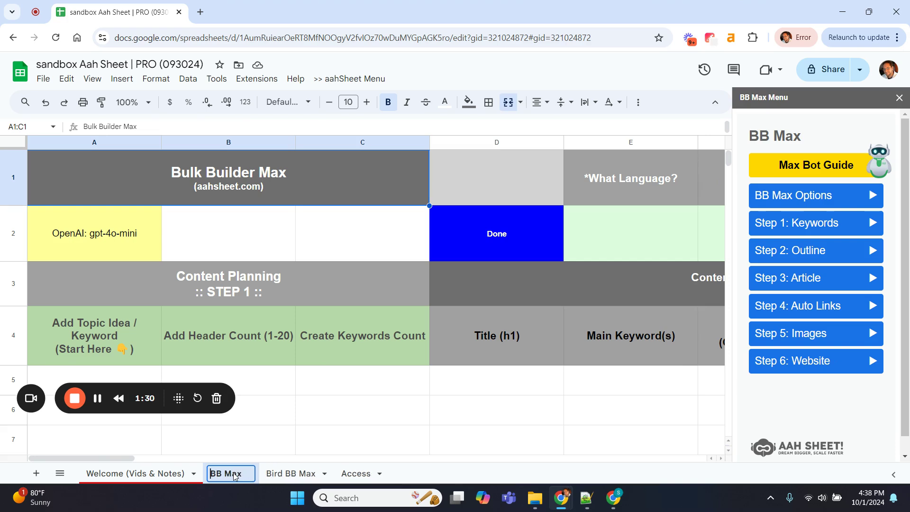
left_click(291, 415)
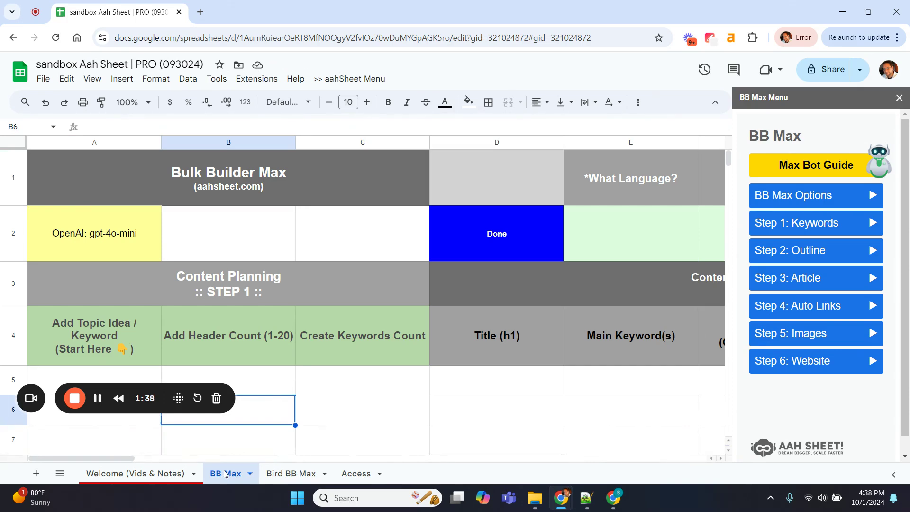
scroll(300, 418, "right", 5)
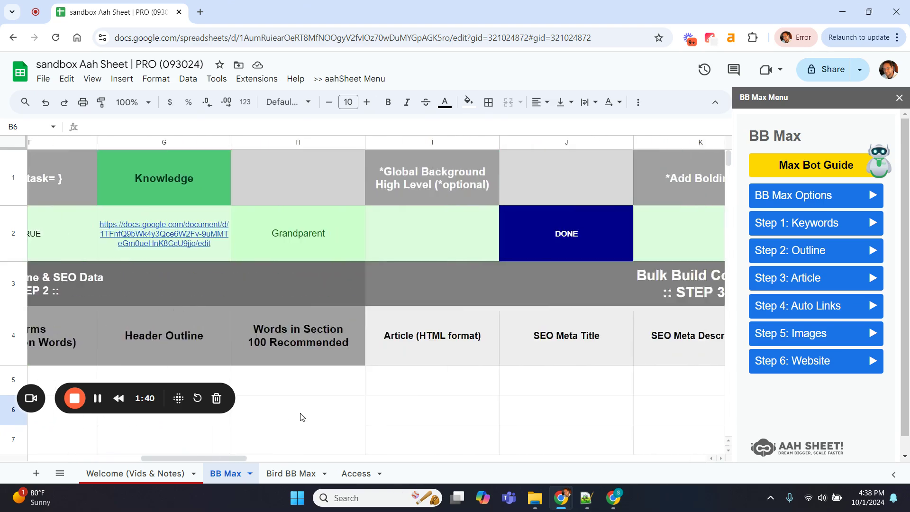
scroll(300, 417, "right", 3)
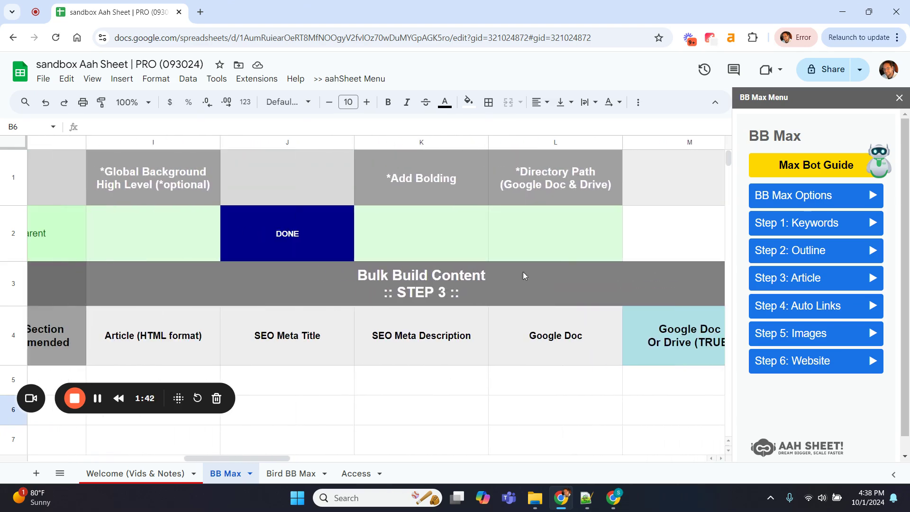
scroll(497, 291, "right", 10)
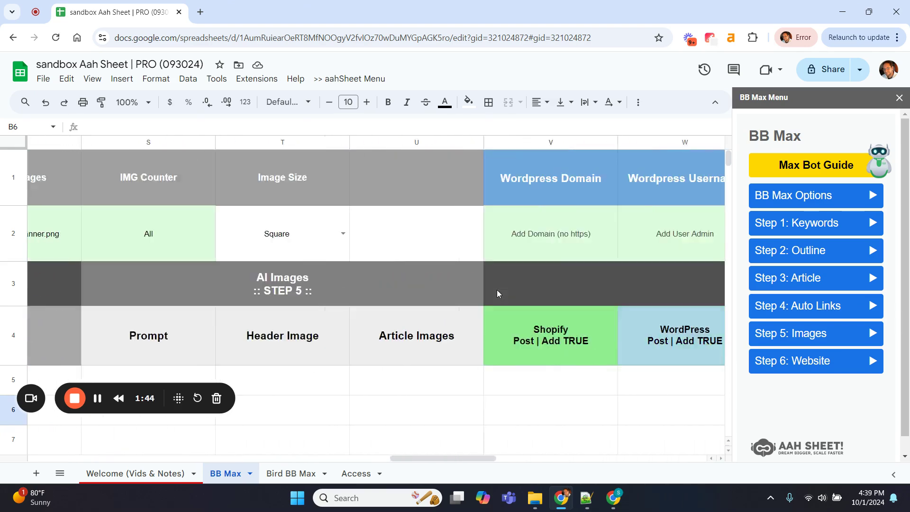
scroll(497, 289, "right", 4)
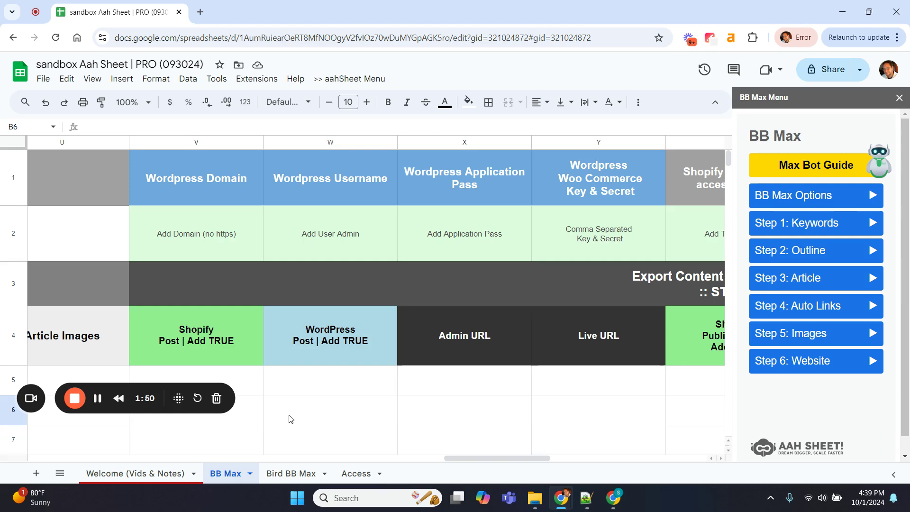
scroll(288, 419, "left", 5)
scroll(289, 419, "left", 15)
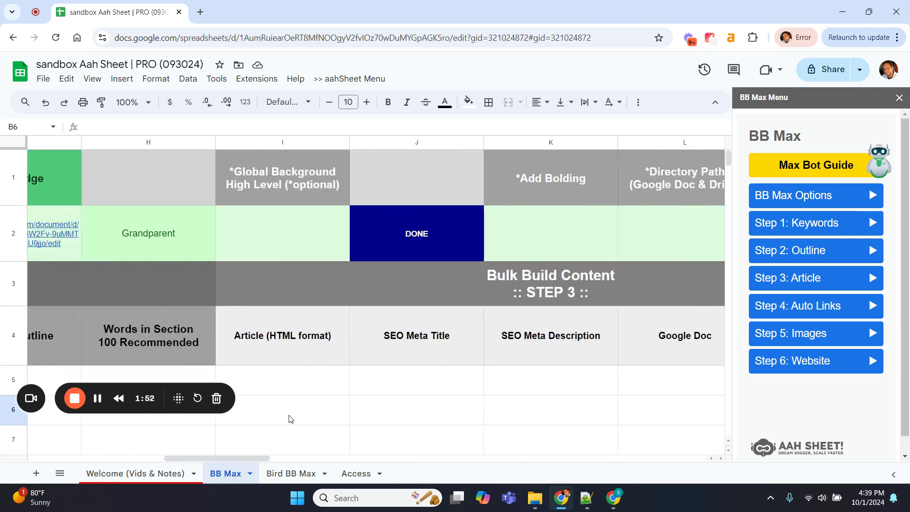
scroll(291, 419, "left", 2)
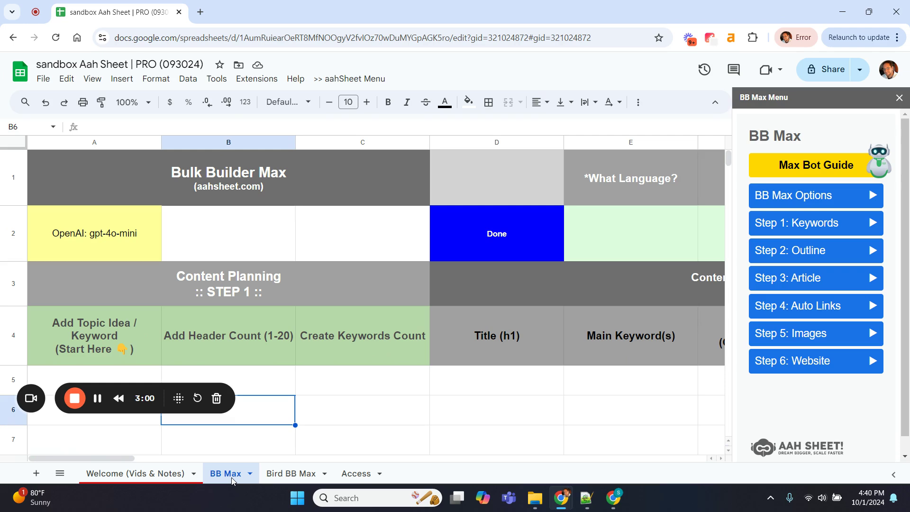
scroll(268, 401, "right", 8)
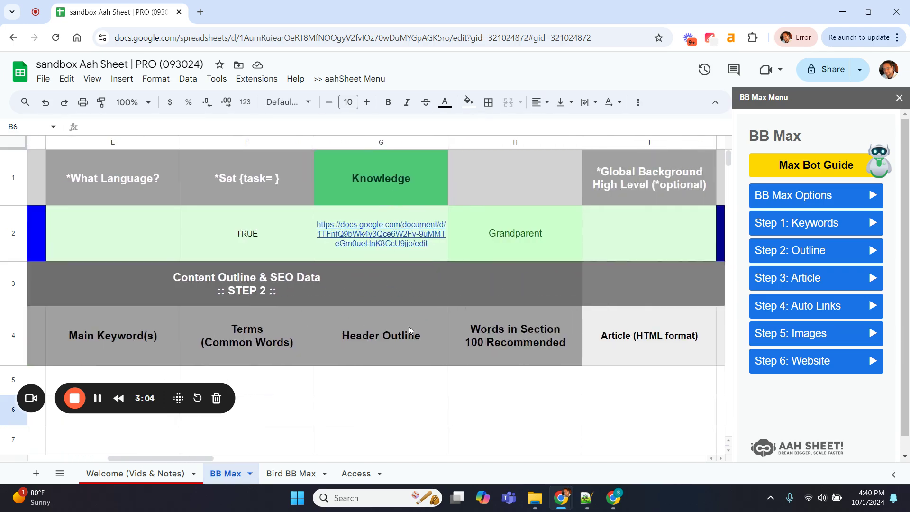
scroll(409, 327, "left", 8)
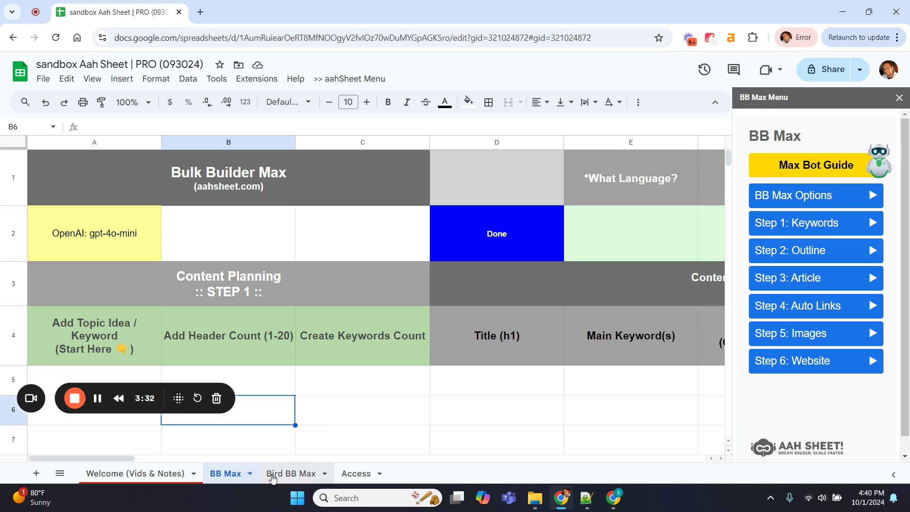
left_click(44, 79)
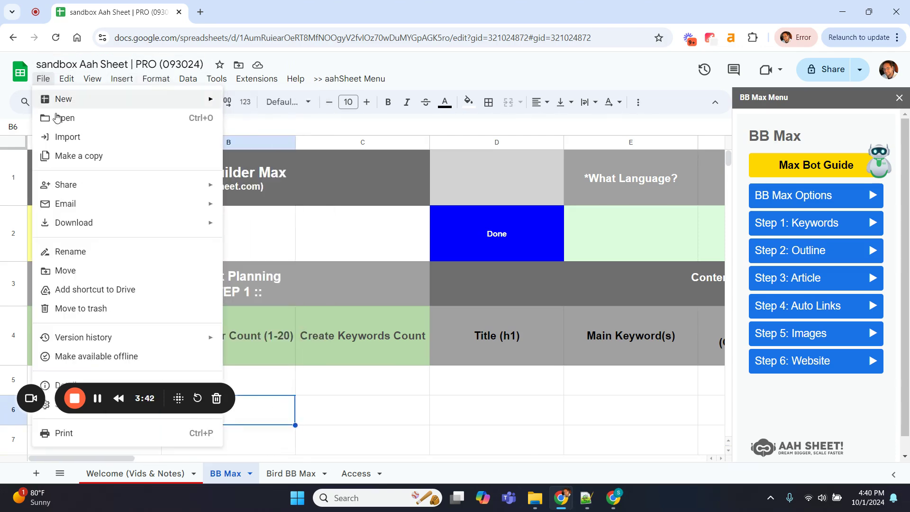
left_click(69, 155)
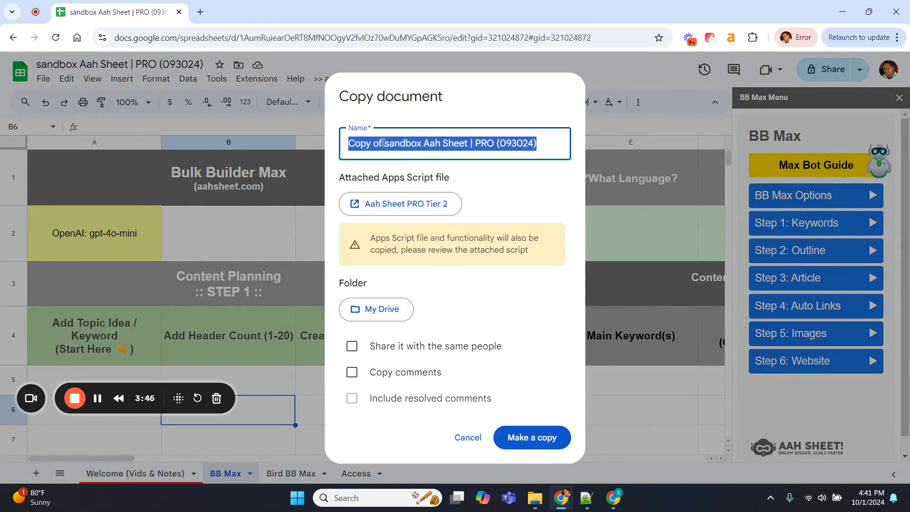
left_click(383, 143)
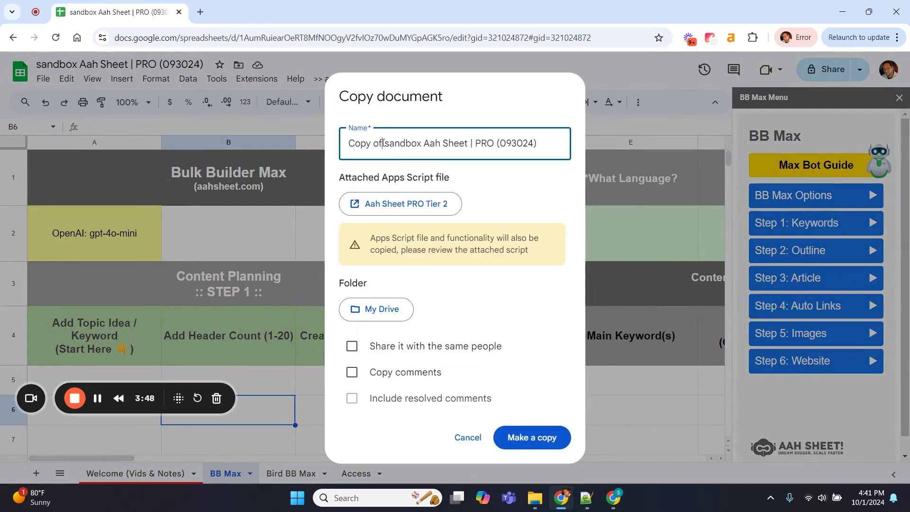
left_click(467, 439)
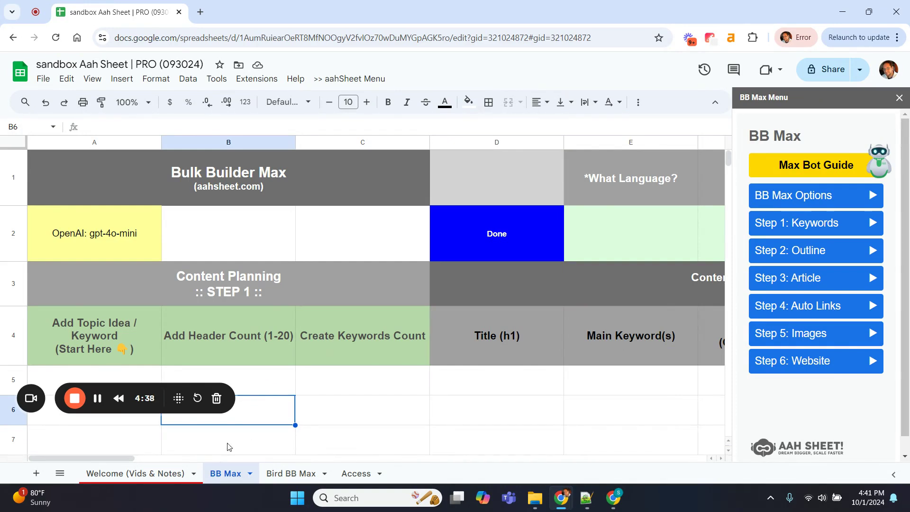
Delete the Bird BB Max sheet and open [Preset] Configure Presets from BB Max Options
left_click(291, 474)
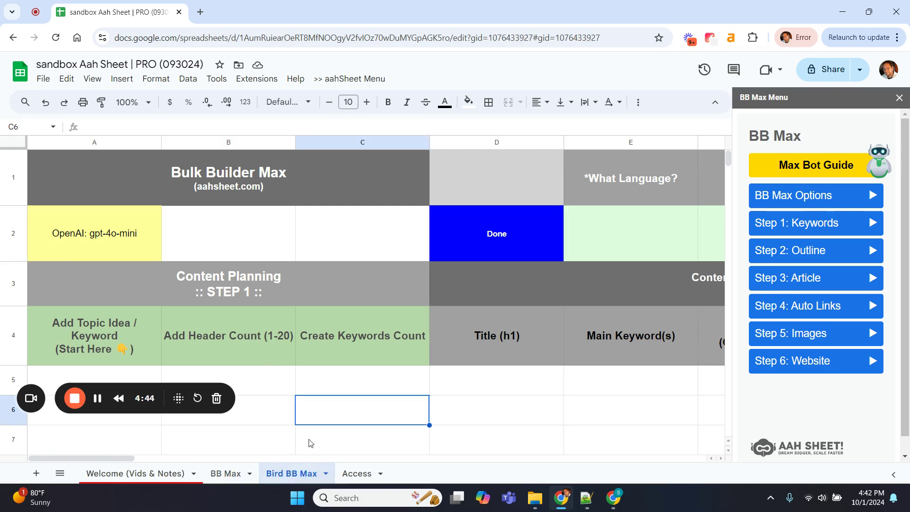
right_click(284, 480)
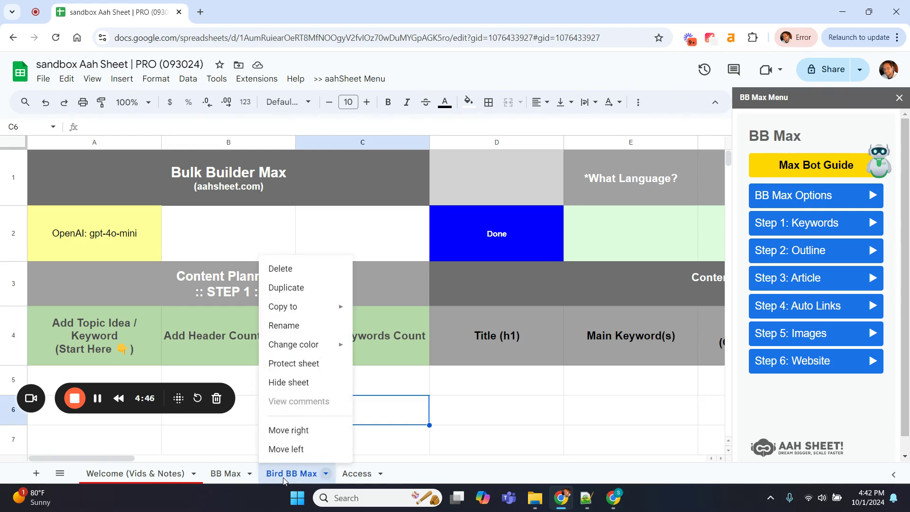
left_click(287, 268)
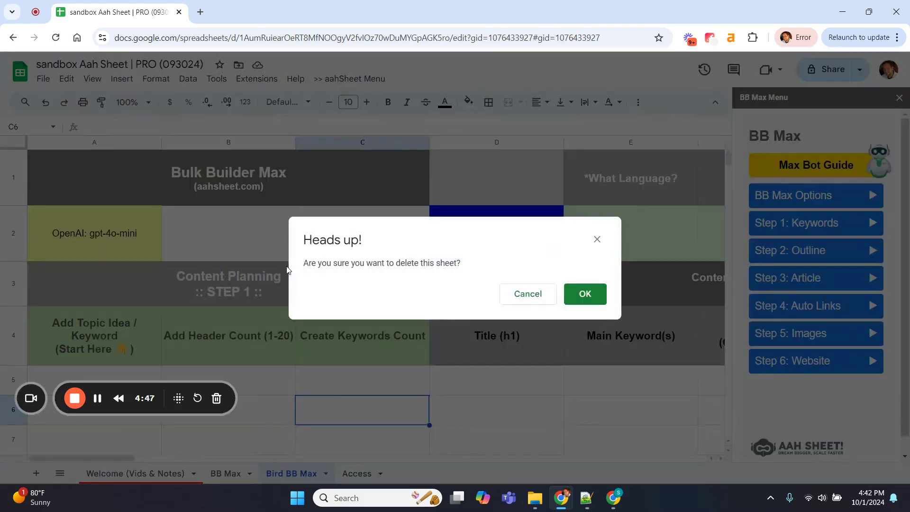
left_click(579, 293)
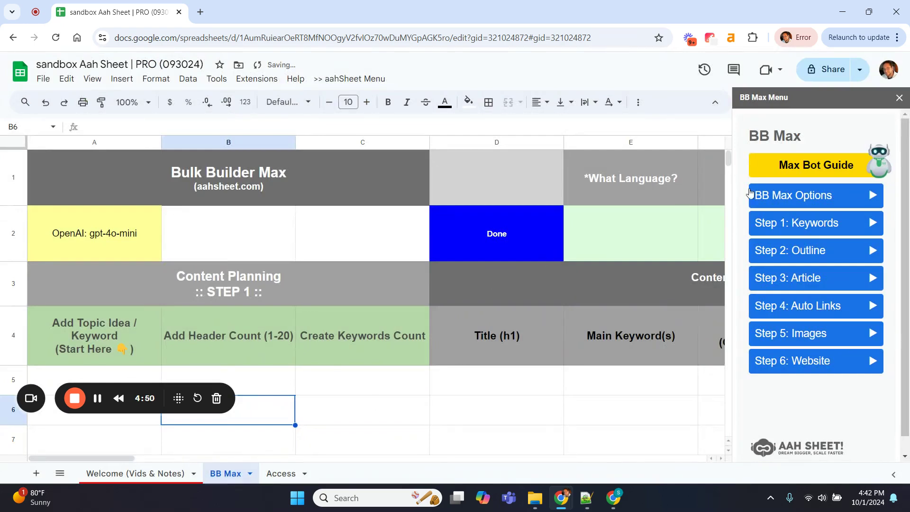
left_click(798, 200)
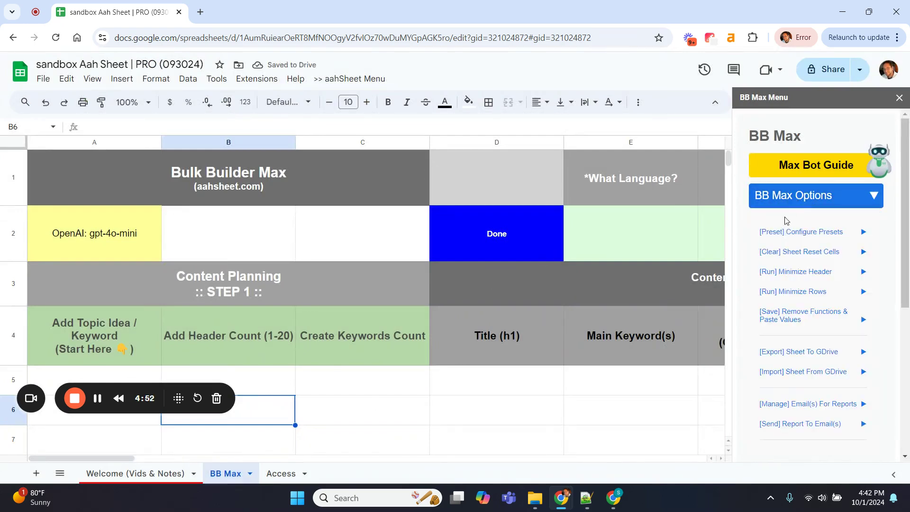
left_click(804, 236)
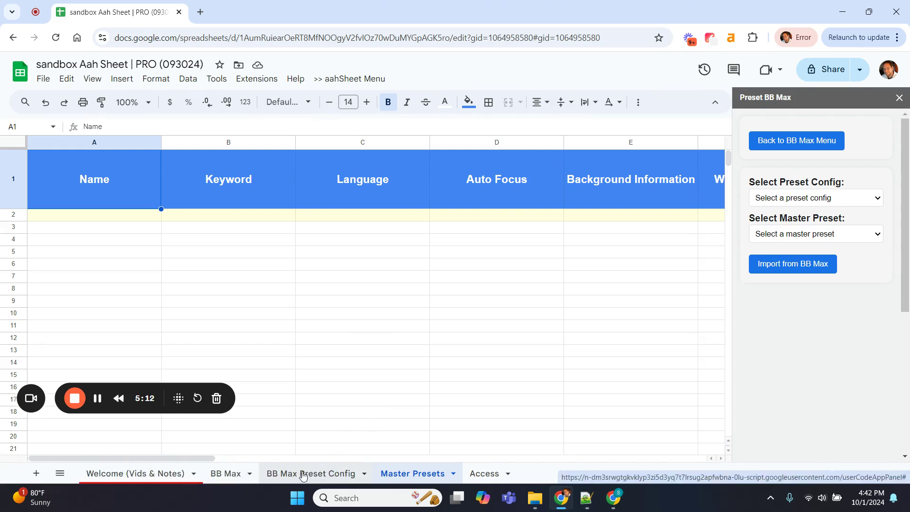
Review BB Max Preset Config's preset row, Company Details, SEO Focus and keyword cells A16:A25
left_click(314, 474)
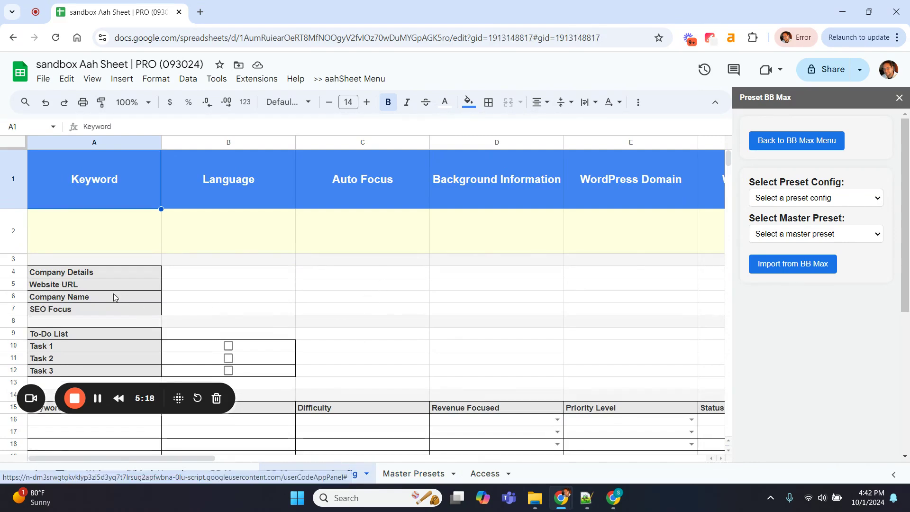
left_click(18, 230)
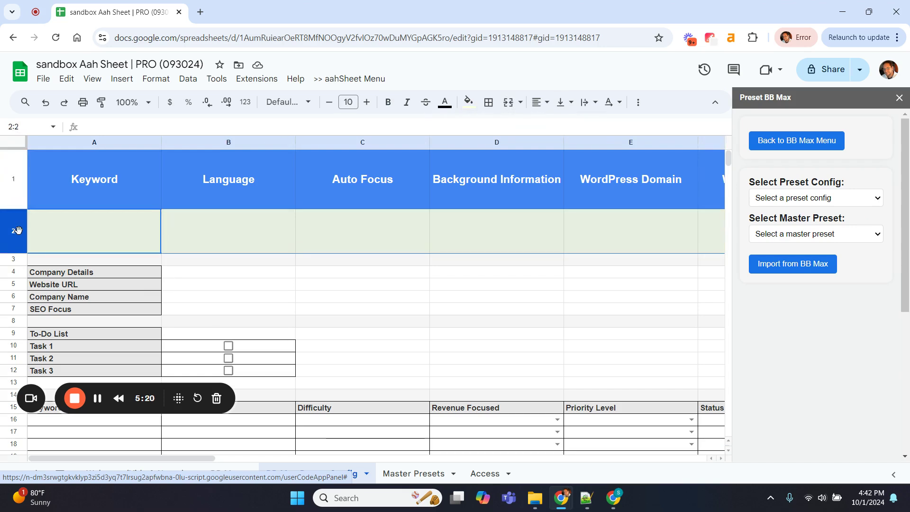
left_click(252, 262)
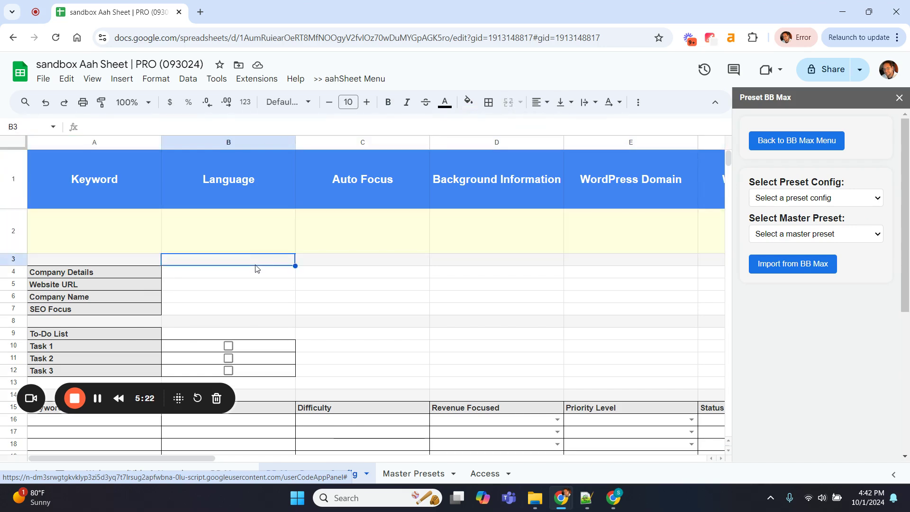
scroll(255, 269, "down", 2)
left_click(236, 219)
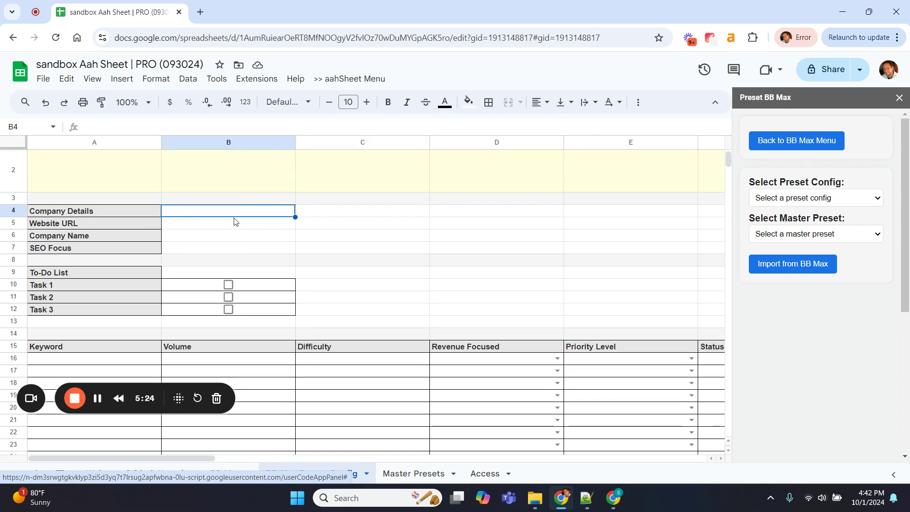
left_click(220, 251)
scroll(220, 257, "down", 2)
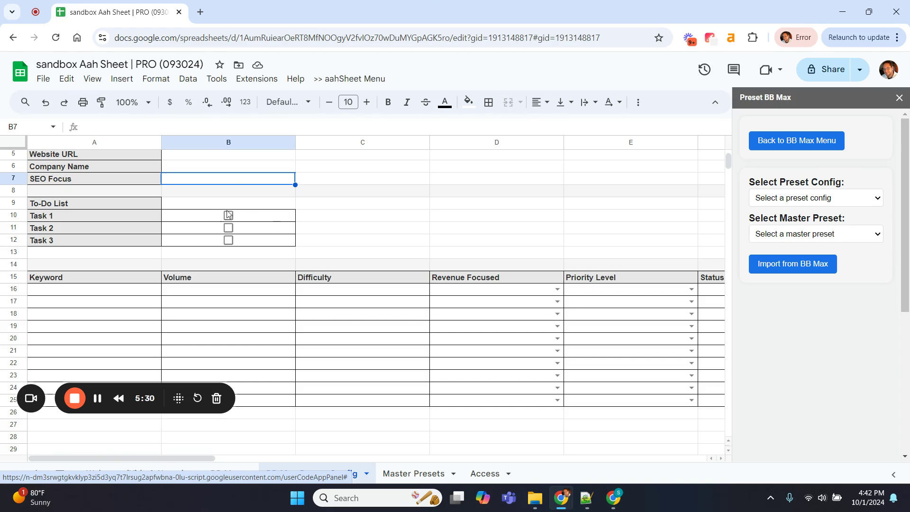
scroll(220, 221, "down", 3)
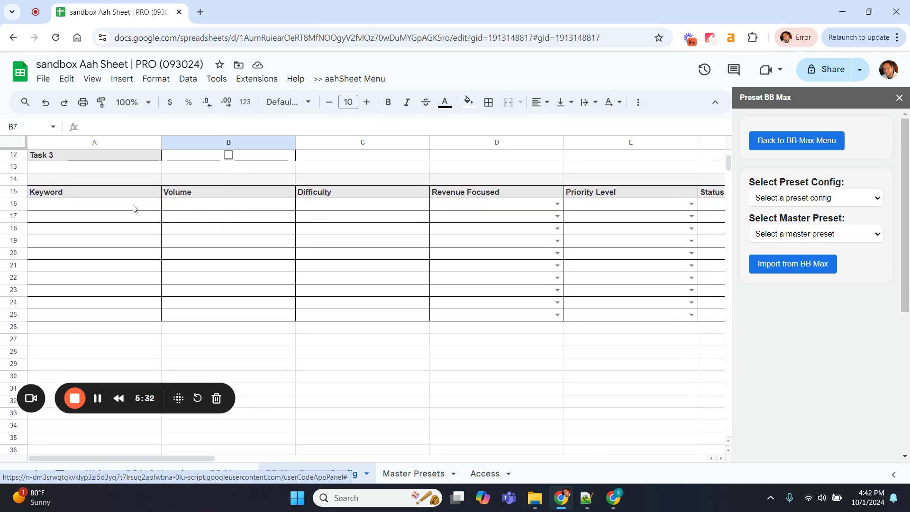
left_click_drag(133, 208, 130, 317)
left_click(125, 217)
left_click(122, 254)
left_click(123, 281)
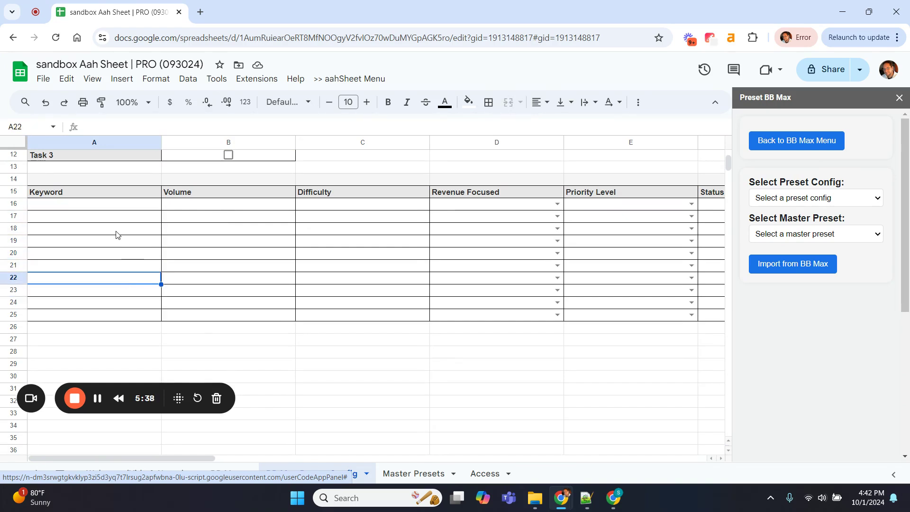
Recheck cell B14, then duplicate the BB Max Preset Config sheet
scroll(116, 235, "up", 1)
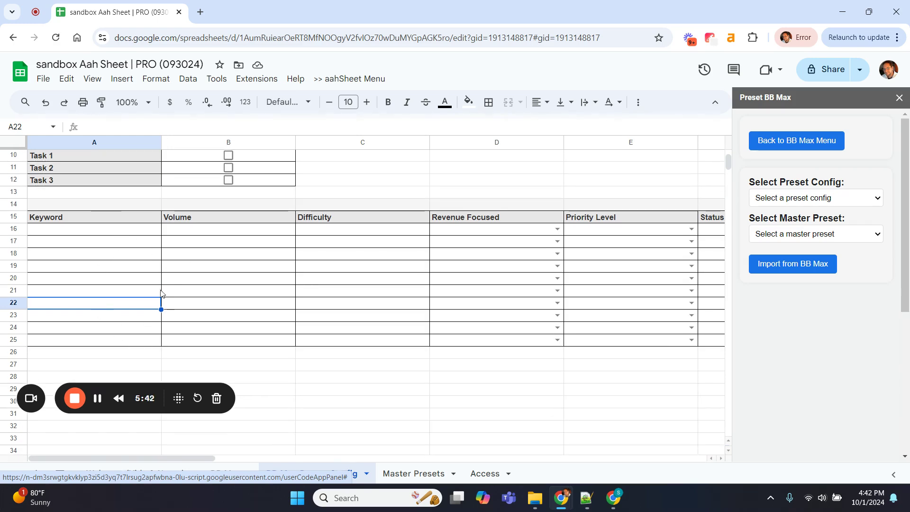
scroll(150, 297, "up", 5)
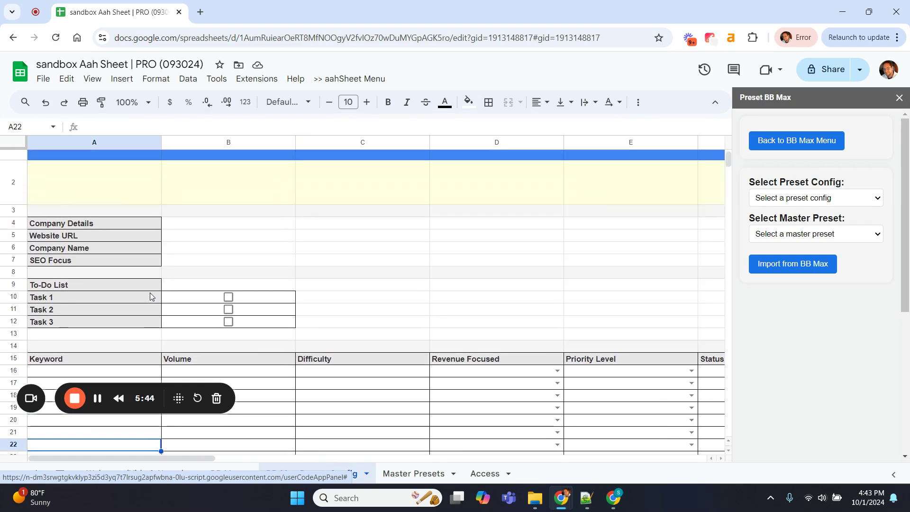
scroll(166, 290, "down", 1)
left_click(181, 284)
scroll(181, 283, "up", 2)
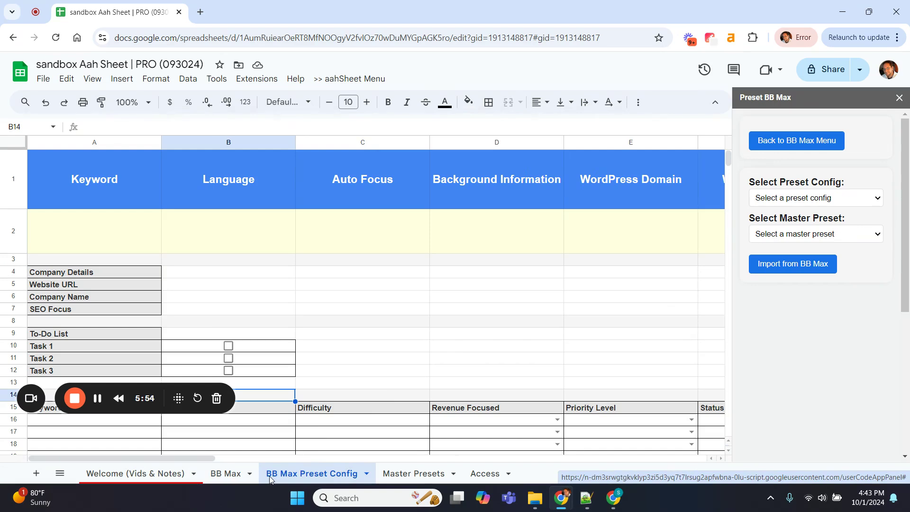
right_click(323, 475)
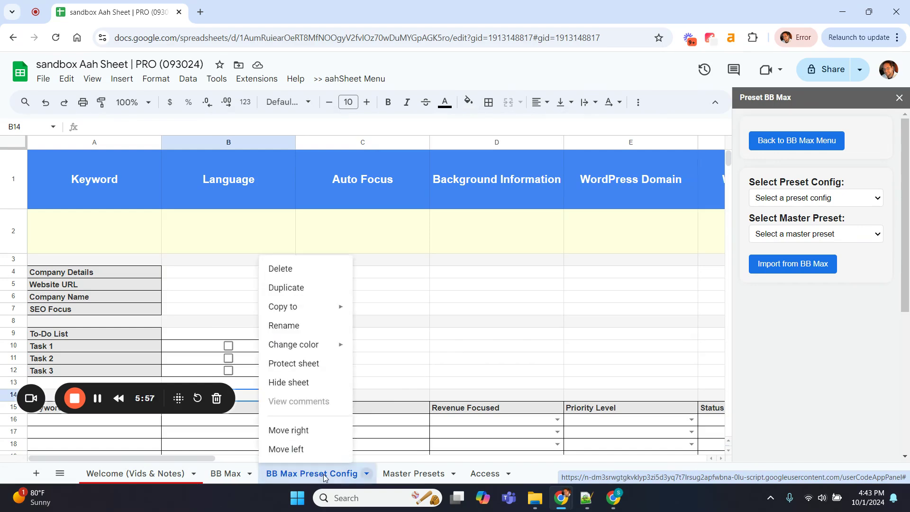
left_click(294, 288)
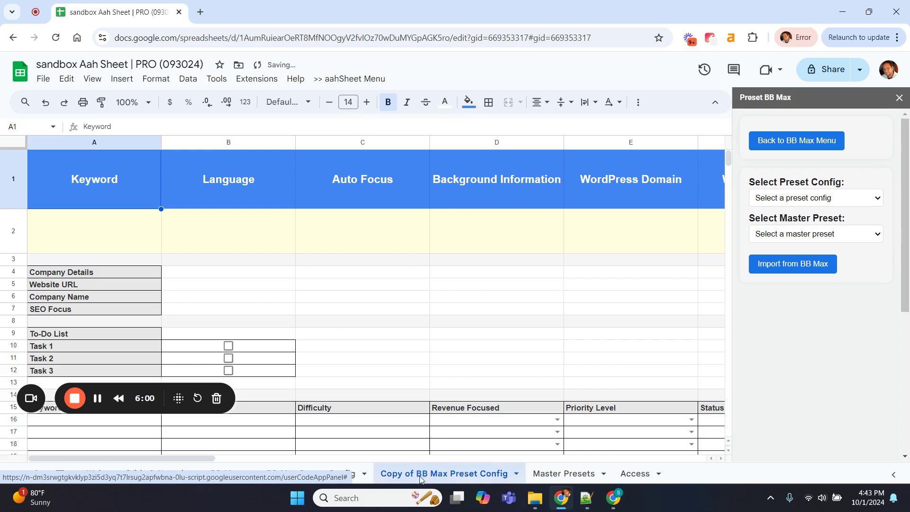
Rename the copied sheet to Bird BB Max Preset Config
right_click(421, 474)
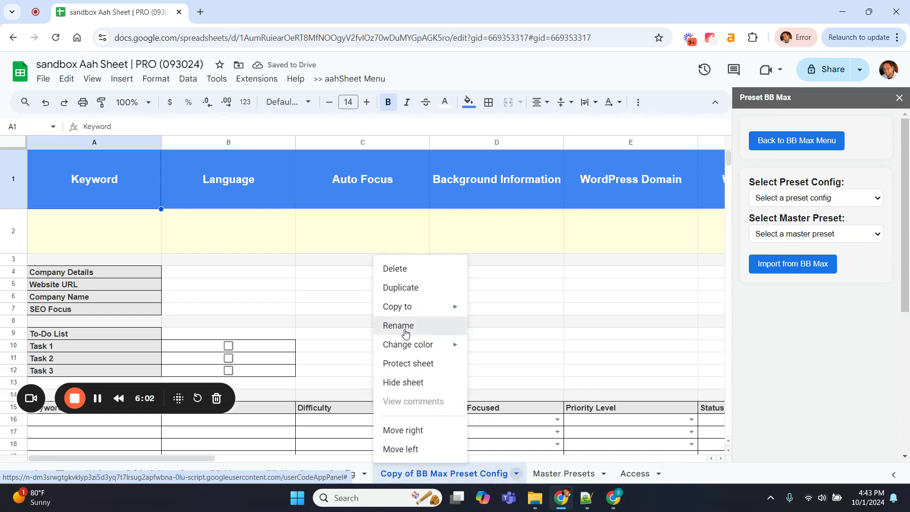
left_click(405, 327)
left_click(403, 475)
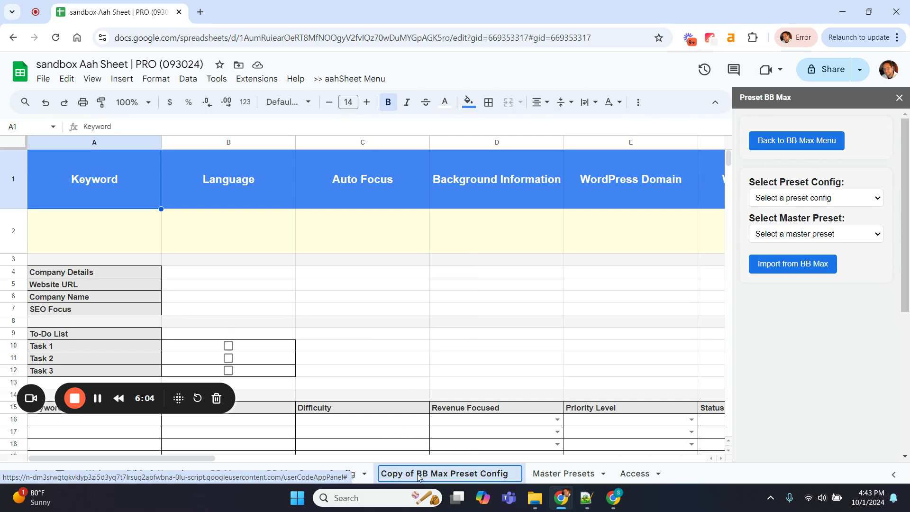
left_click_drag(416, 475, 384, 475)
type("Bird")
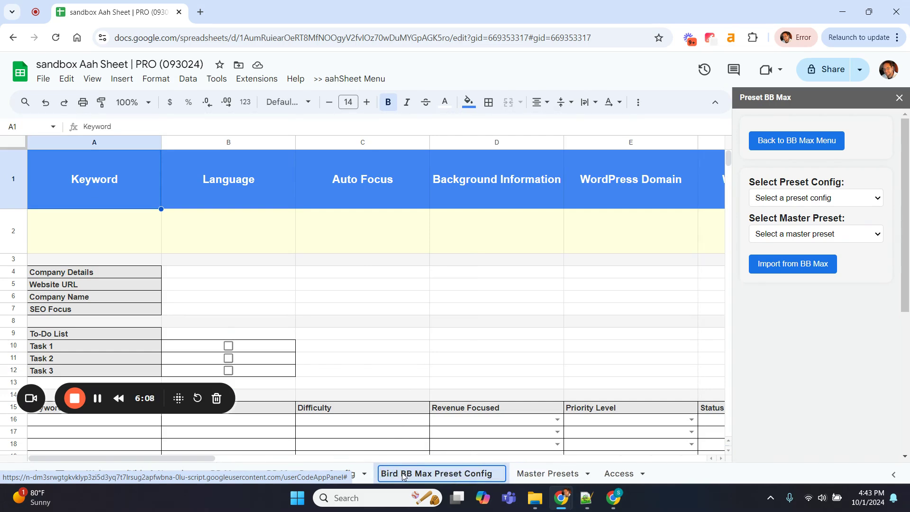
left_click_drag(401, 475, 495, 477)
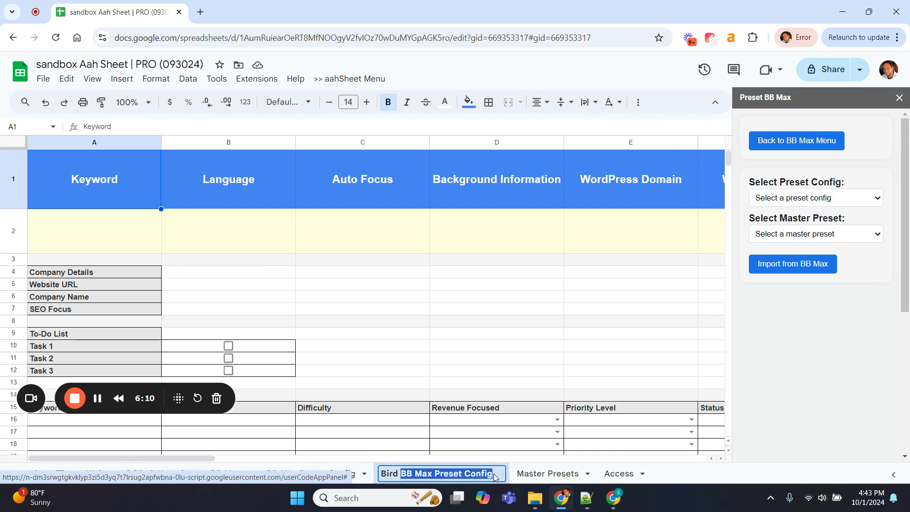
left_click(458, 362)
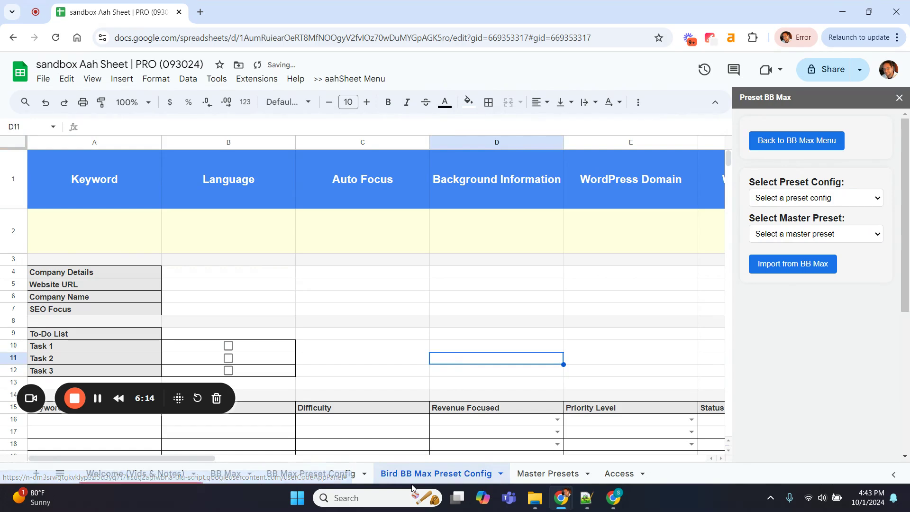
Duplicate Bird BB Max Preset Config and name the new copy Dogs BB Max Preset Config
right_click(425, 478)
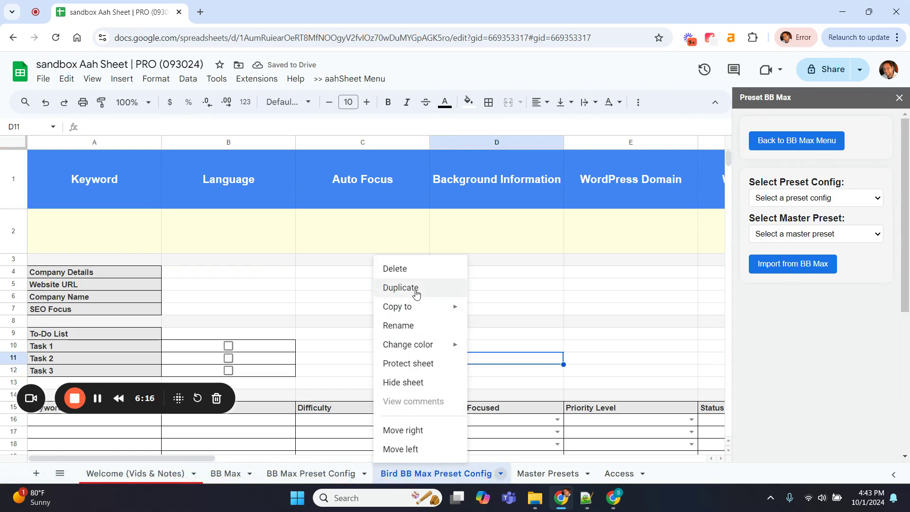
left_click(402, 287)
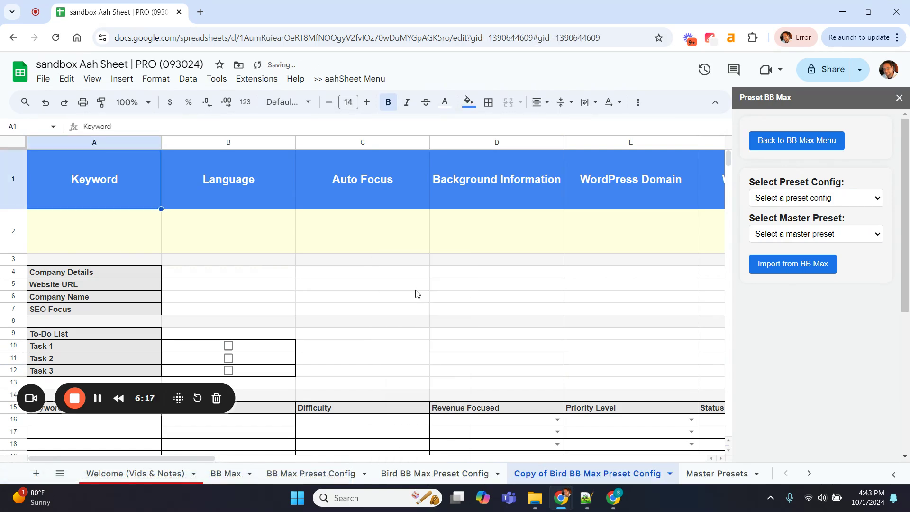
right_click(546, 481)
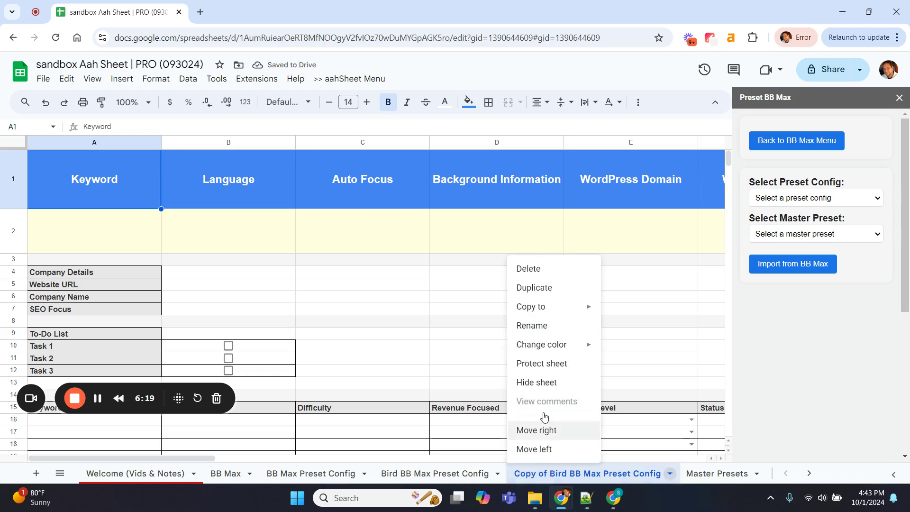
left_click(528, 324)
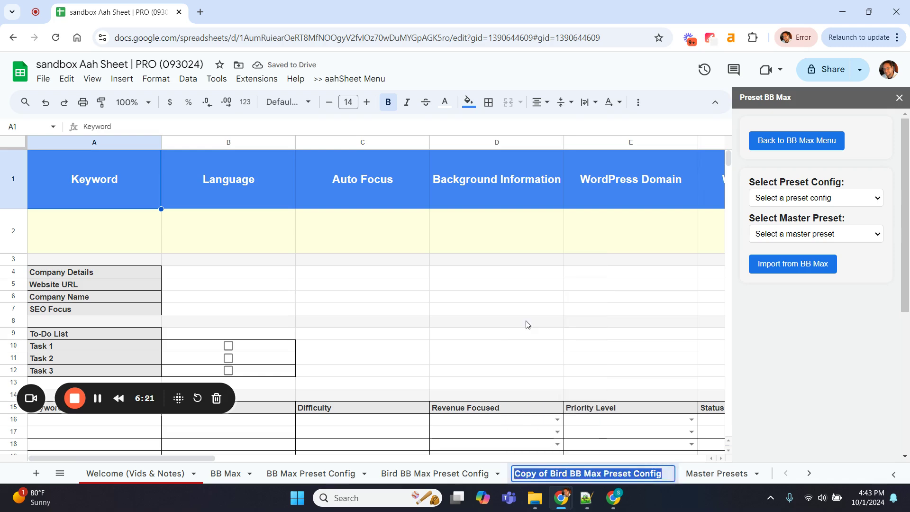
left_click(567, 476)
key("BackSpace")
key("BackSpace")
key("BackSpace")
key("BackSpace")
key("BackSpace")
key("BackSpace")
key("BackSpace")
key("BackSpace")
key("BackSpace")
key("BackSpace")
key("BackSpace")
key("BackSpace")
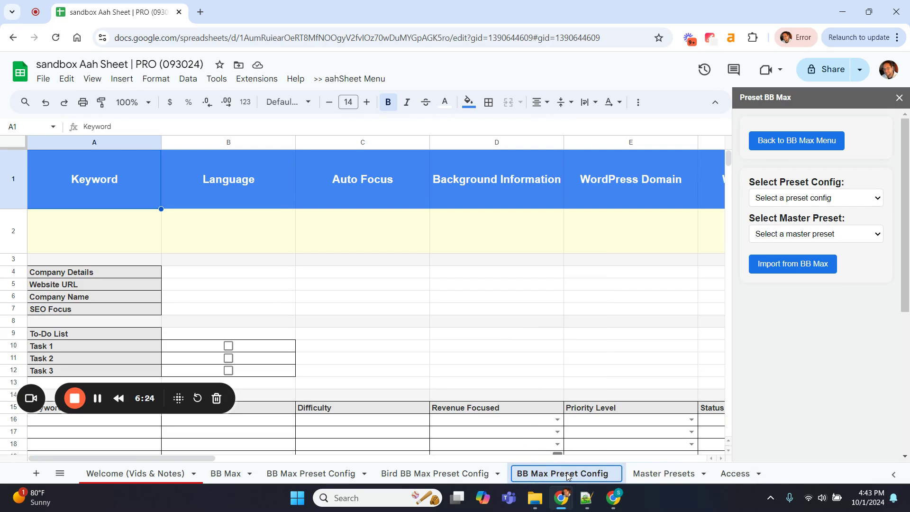
type("Dogs")
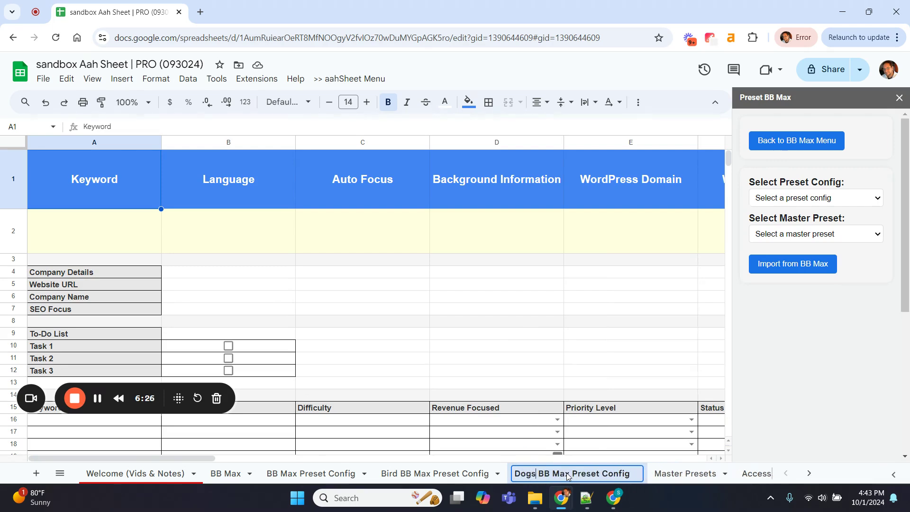
left_click(544, 377)
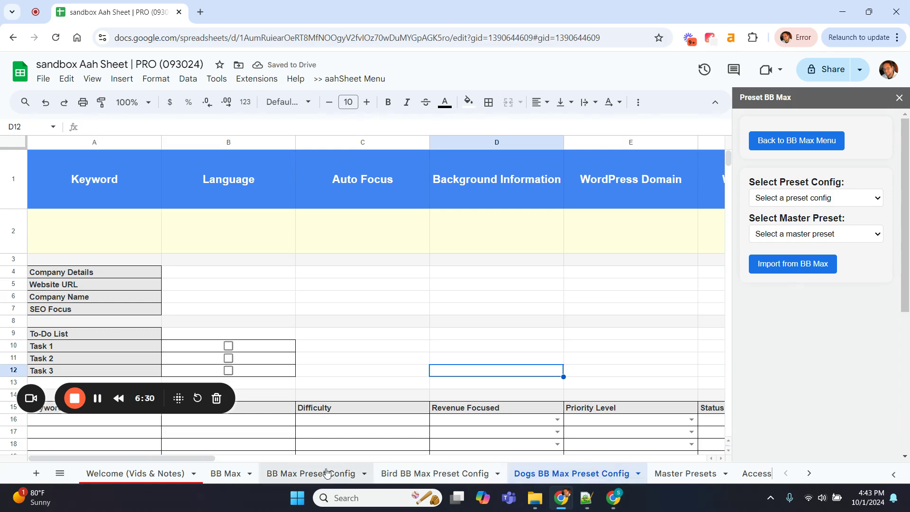
right_click(556, 475)
left_click(541, 330)
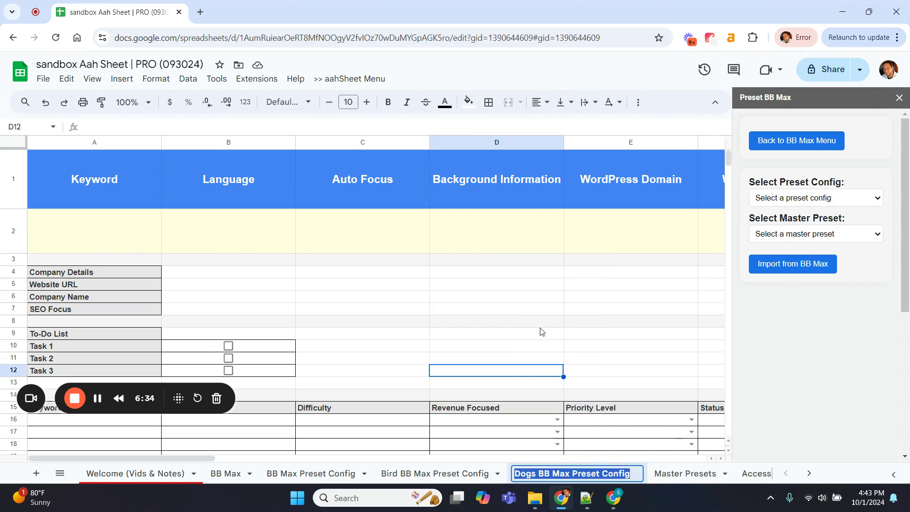
Duplicate the Dogs BB Max Preset Config sheet
left_click(480, 475)
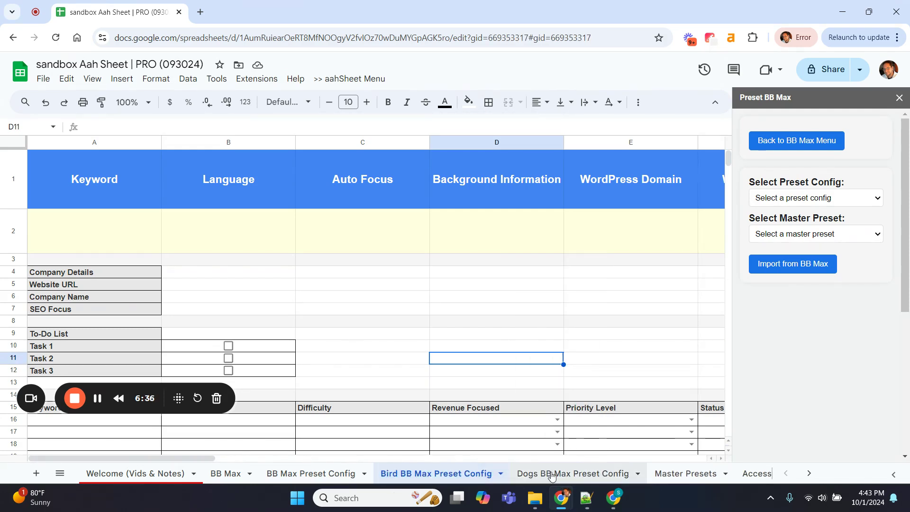
left_click(551, 475)
right_click(551, 475)
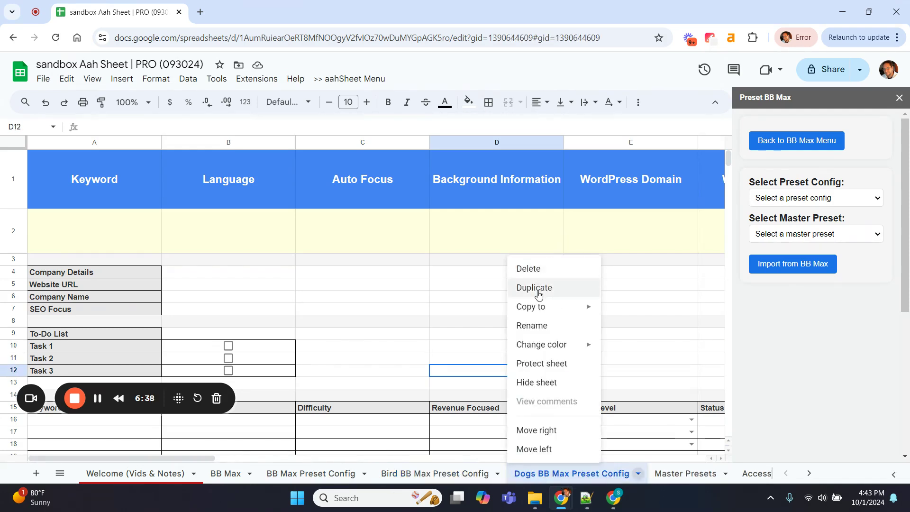
left_click(538, 290)
Rename the new Dogs copy to Cats BB Max Preset Config
right_click(552, 475)
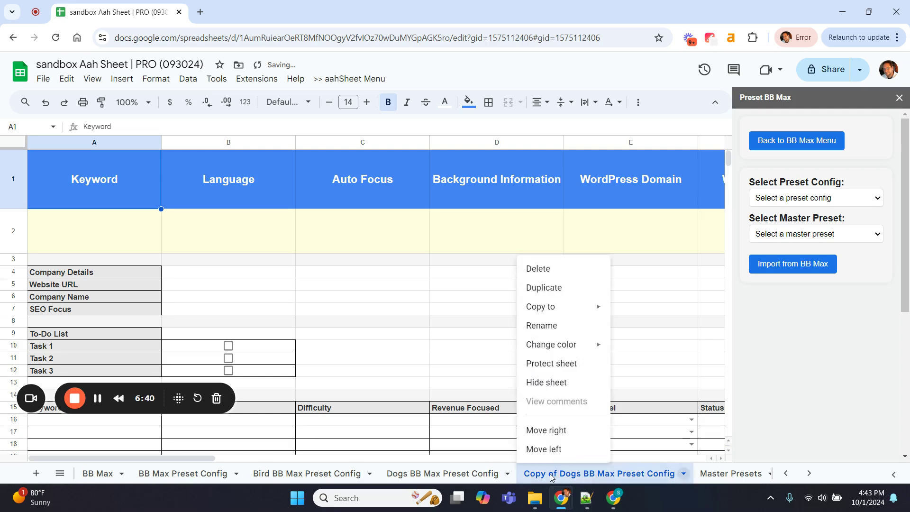
left_click(543, 326)
left_click(579, 477)
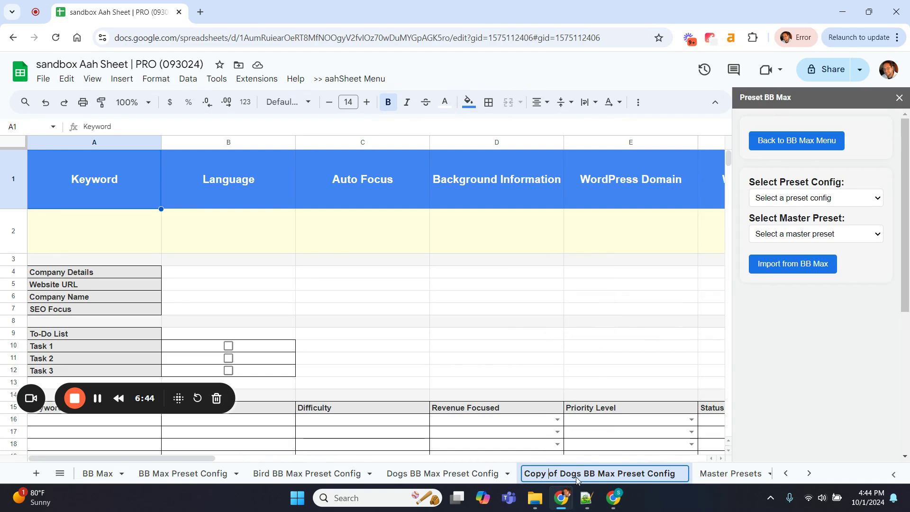
key("BackSpace")
key("BackSpace")
key("BackSpace")
key("BackSpace")
key("BackSpace")
key("BackSpace")
key("BackSpace")
key("BackSpace")
key("BackSpace")
key("BackSpace")
key("BackSpace")
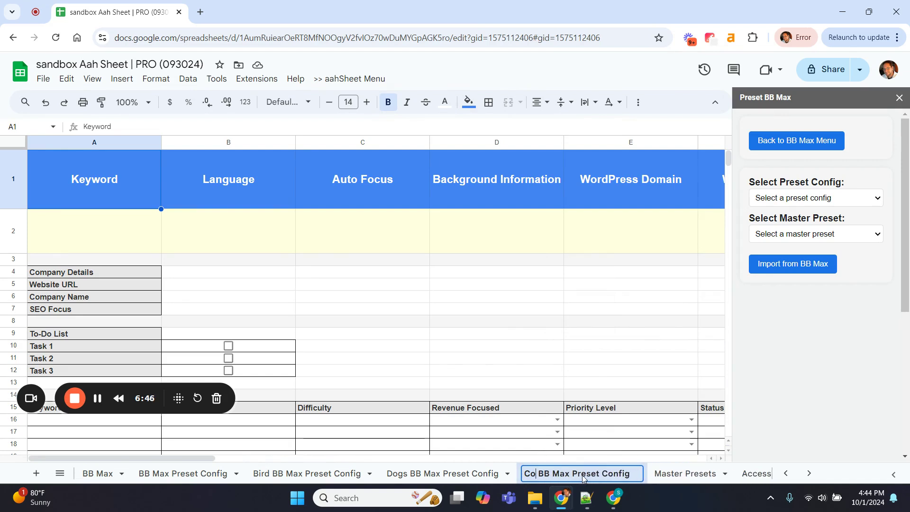
type("ats")
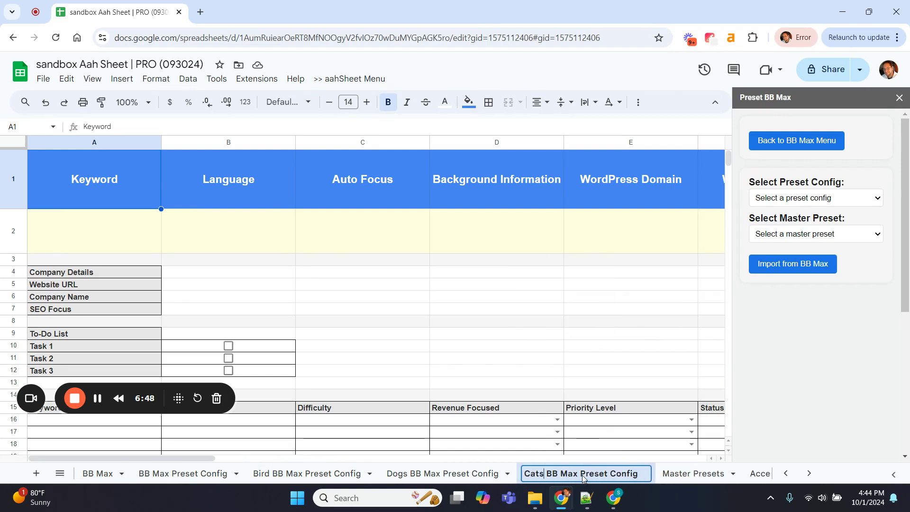
key("Return")
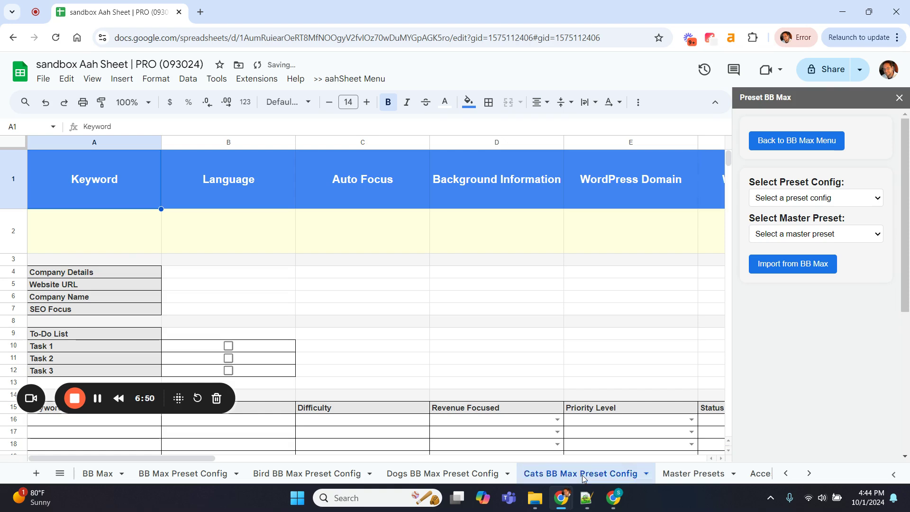
left_click(498, 355)
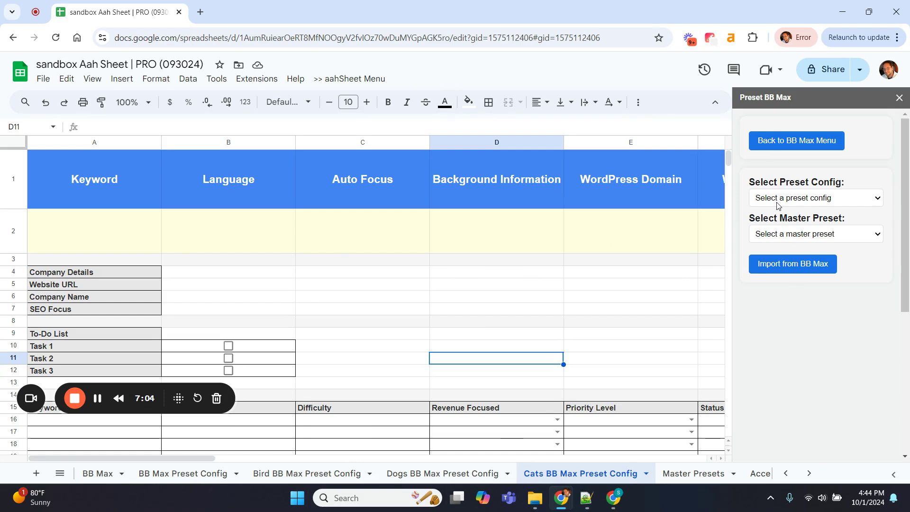
Reopen Configure Presets and check the list offers BB Max, Bird, Dogs and Cats configs
left_click(779, 204)
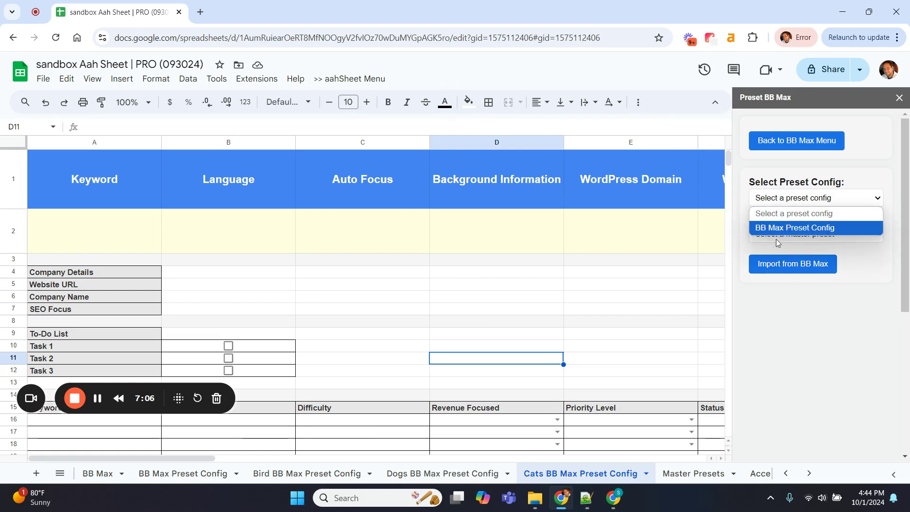
left_click(815, 338)
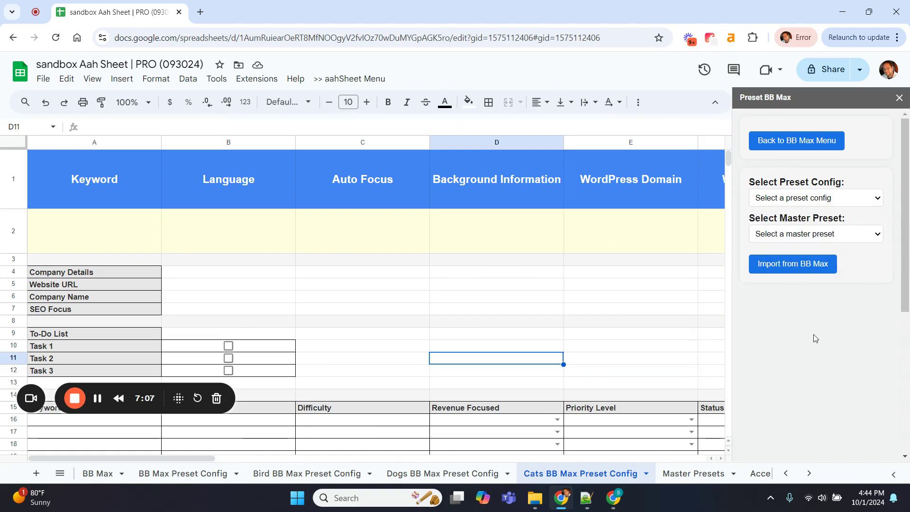
left_click(769, 140)
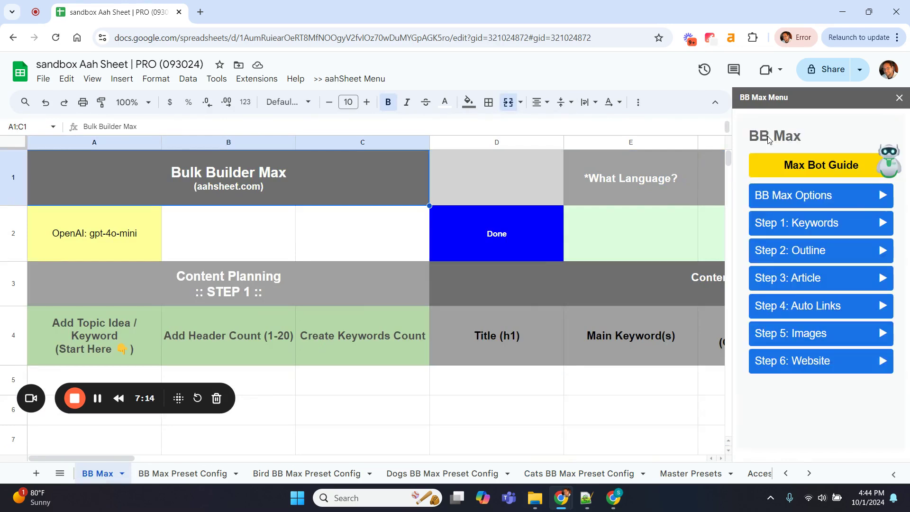
left_click(779, 196)
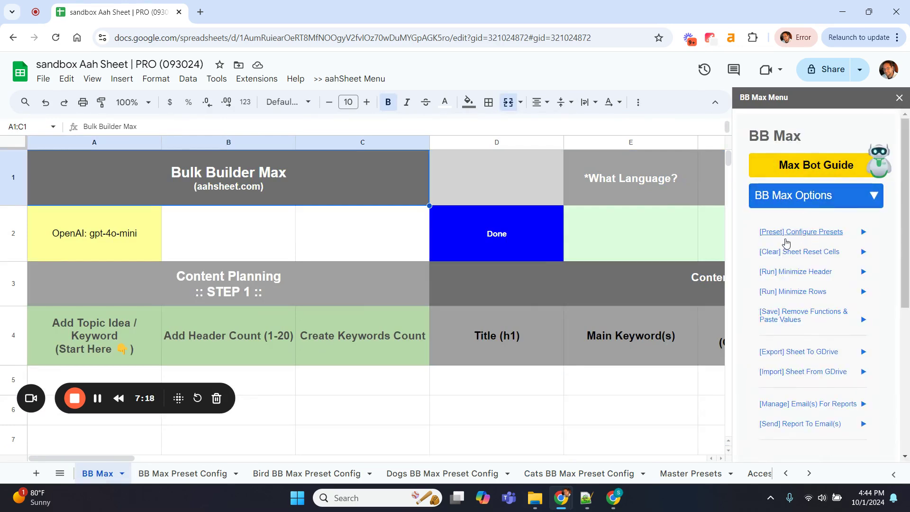
left_click(812, 232)
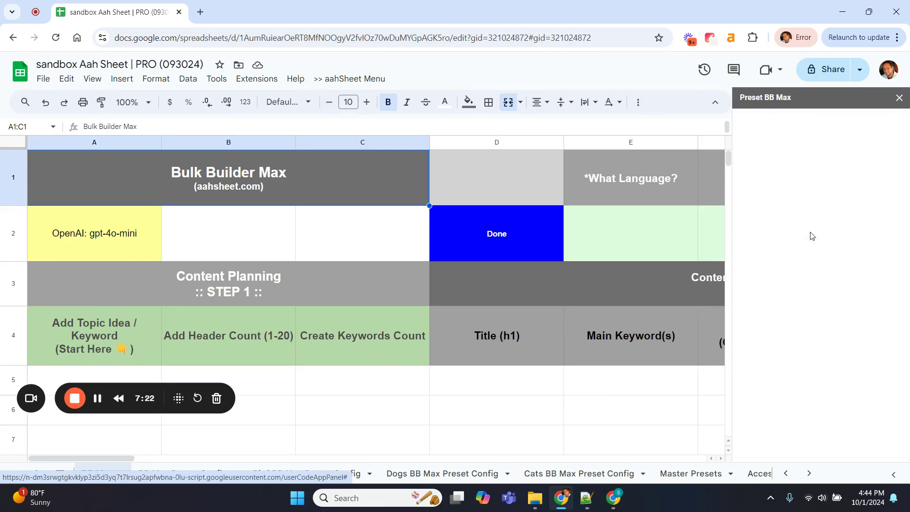
left_click(802, 199)
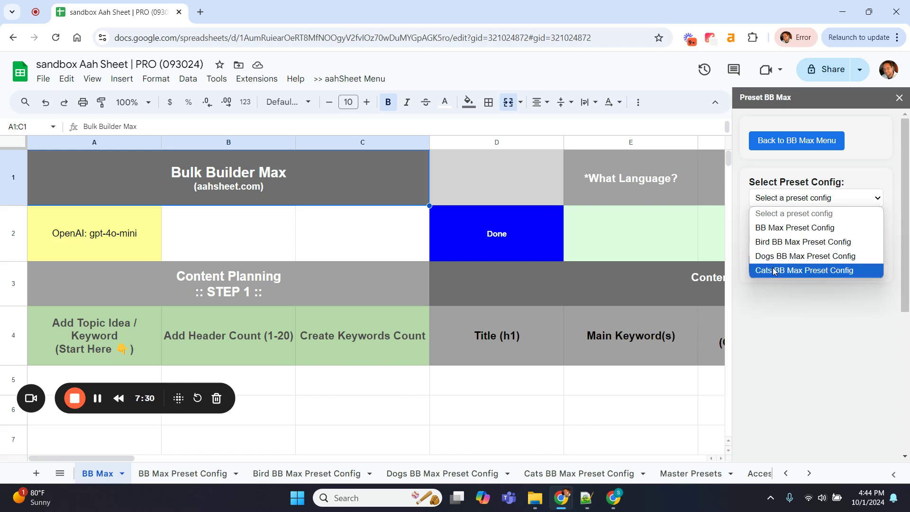
Choose BB Max Preset Config in the sidebar and import the BB Max sheet's values into it
left_click(782, 299)
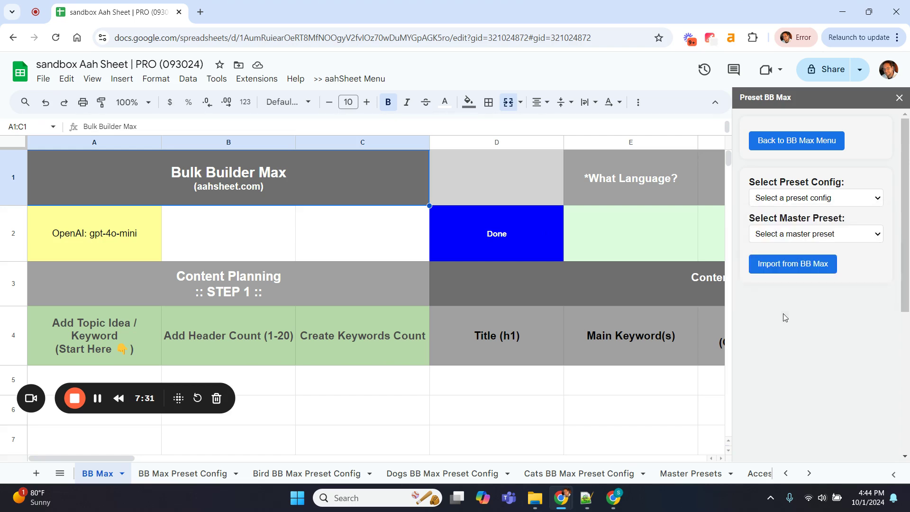
left_click(808, 200)
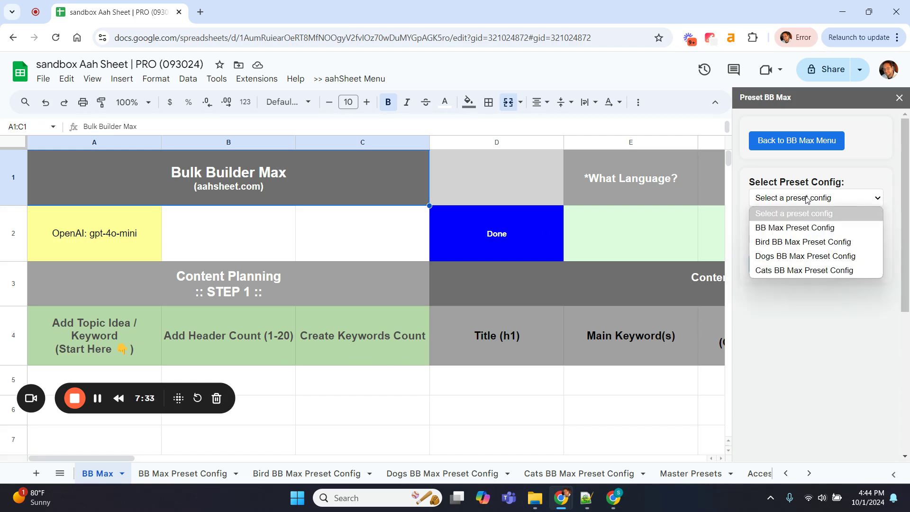
left_click(773, 228)
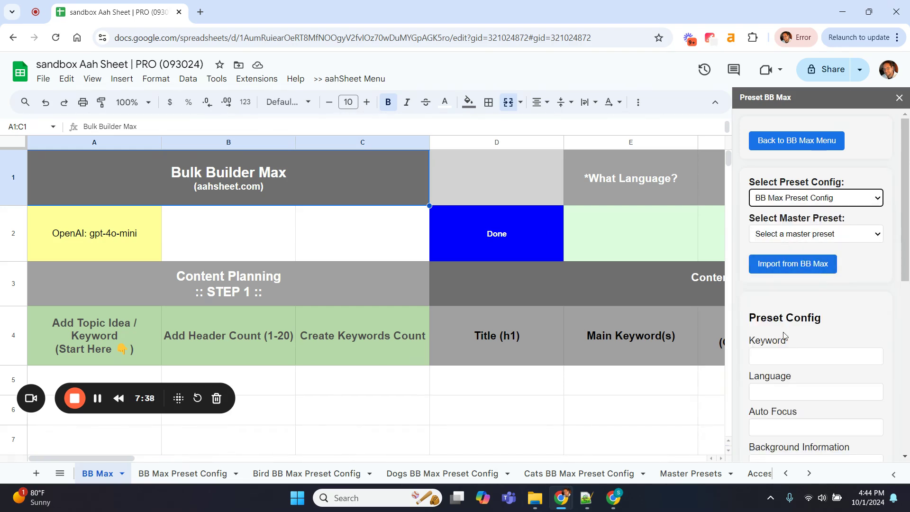
scroll(828, 317, "down", 1)
scroll(827, 316, "down", 6)
scroll(828, 317, "up", 6)
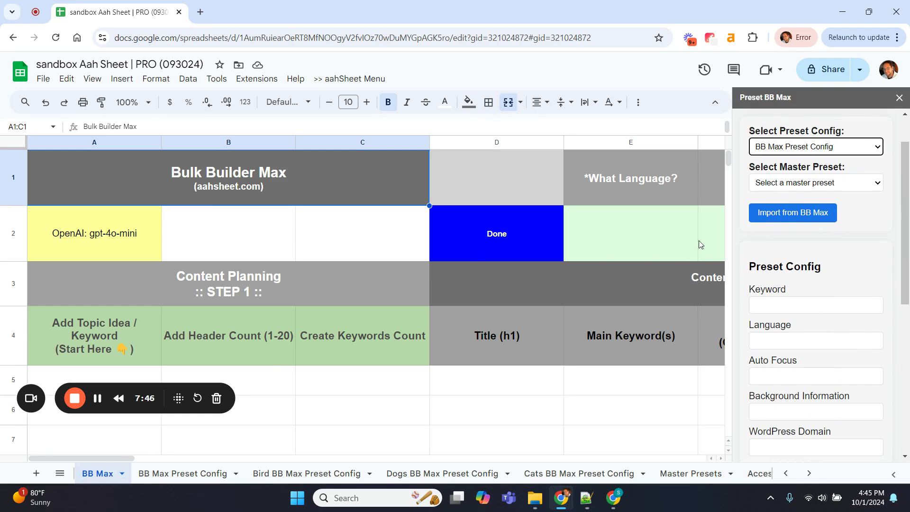
left_click(782, 213)
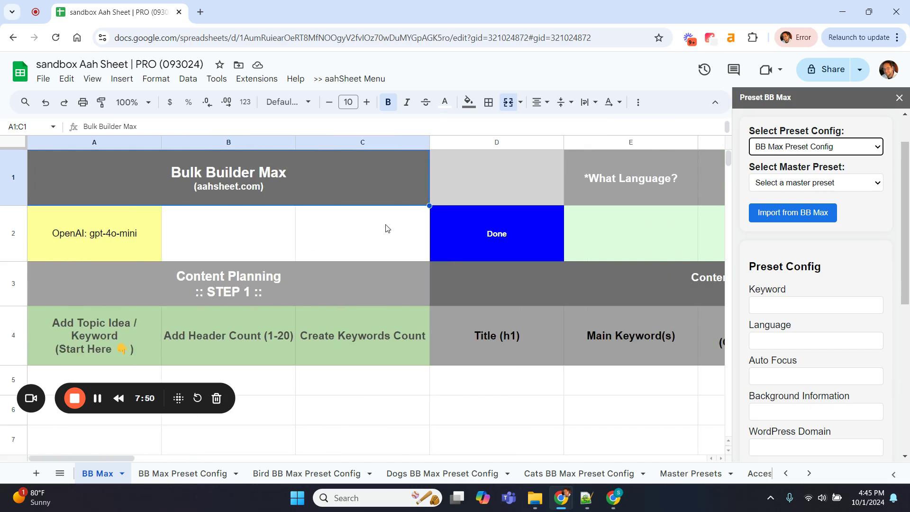
left_click(818, 212)
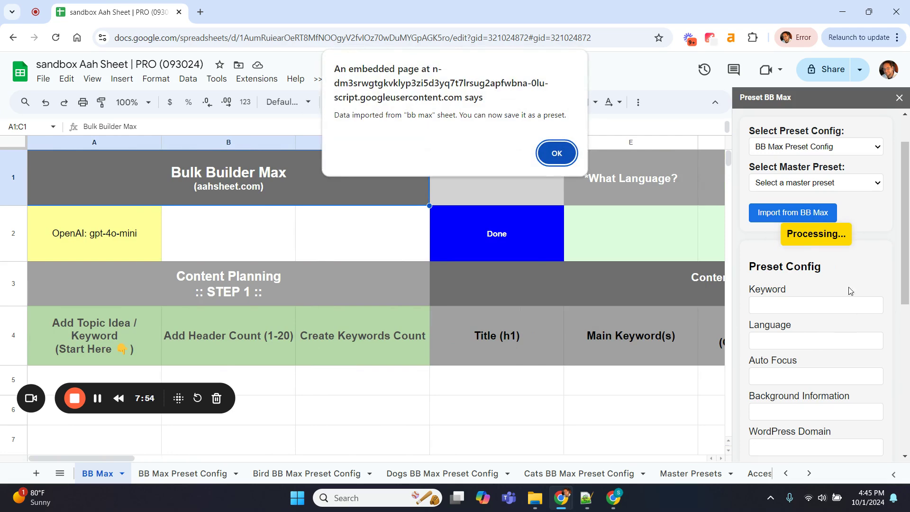
Save the imported values to BB Max Preset Config and view its sheet showing TRUE and Add Domain
left_click(552, 158)
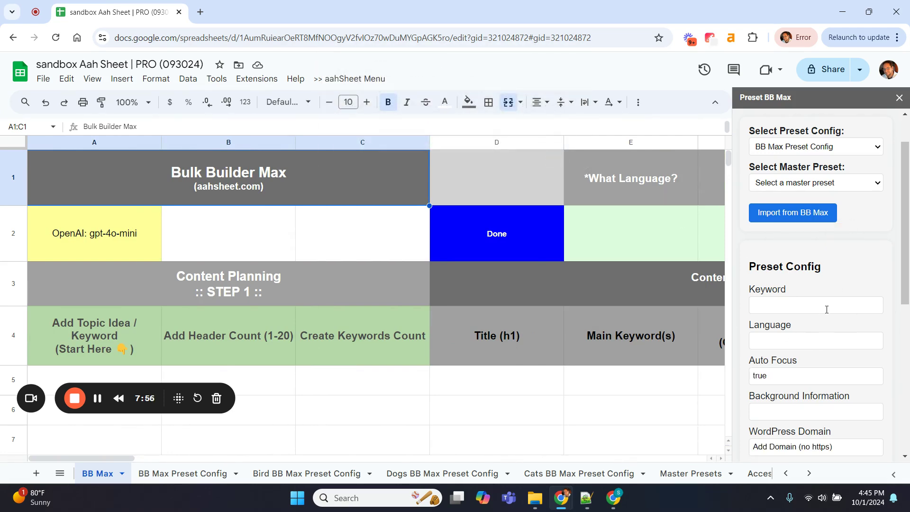
scroll(825, 308, "down", 5)
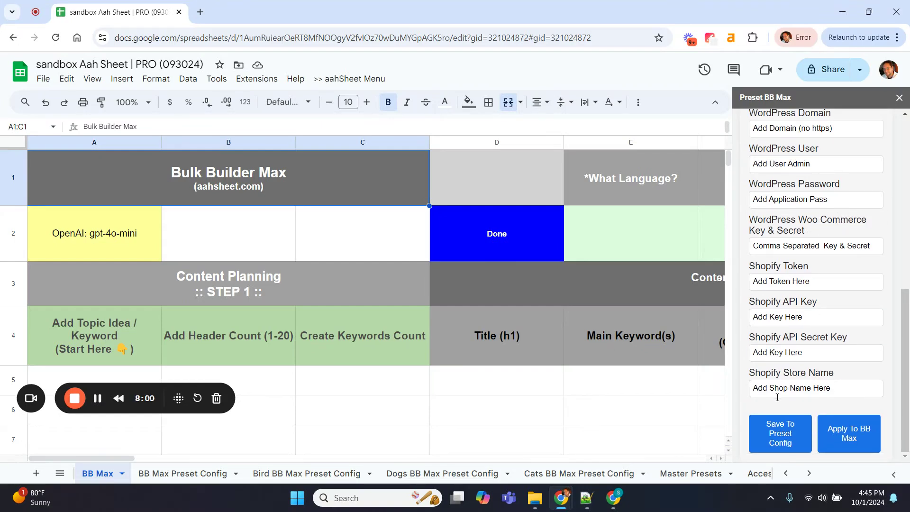
left_click(780, 437)
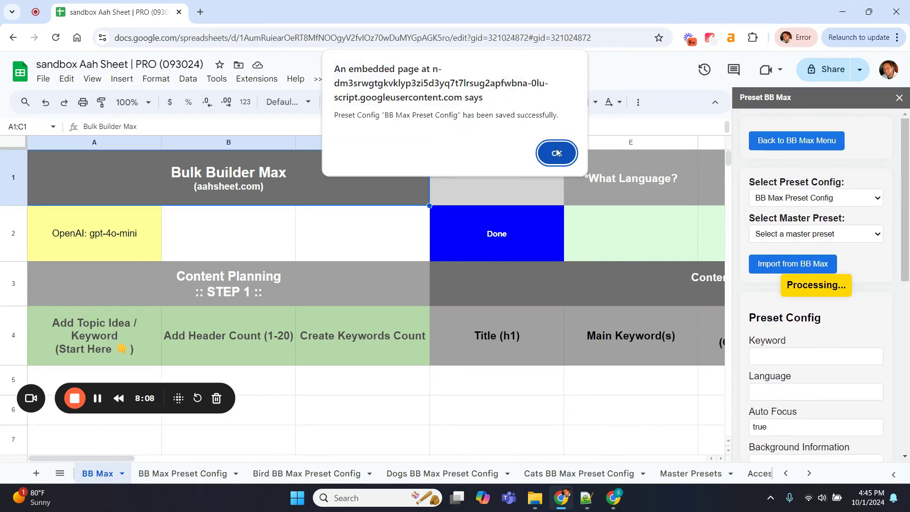
left_click(557, 152)
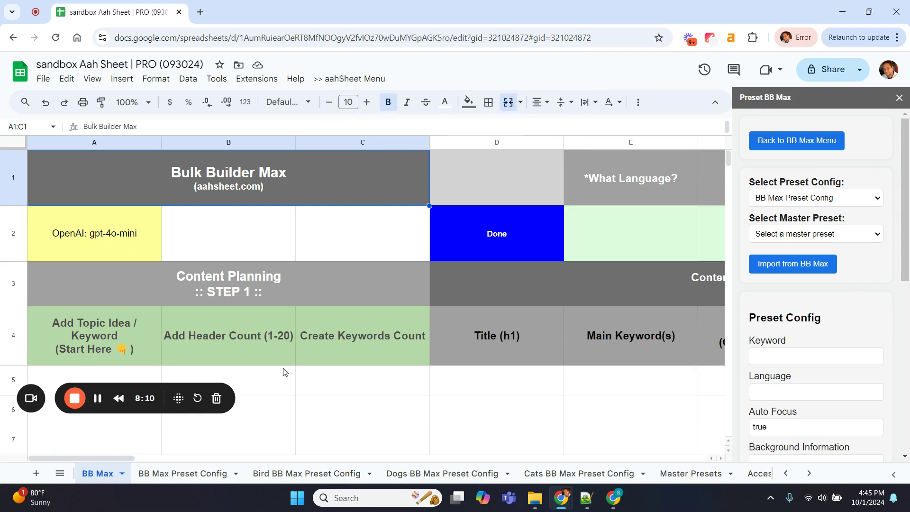
left_click(171, 474)
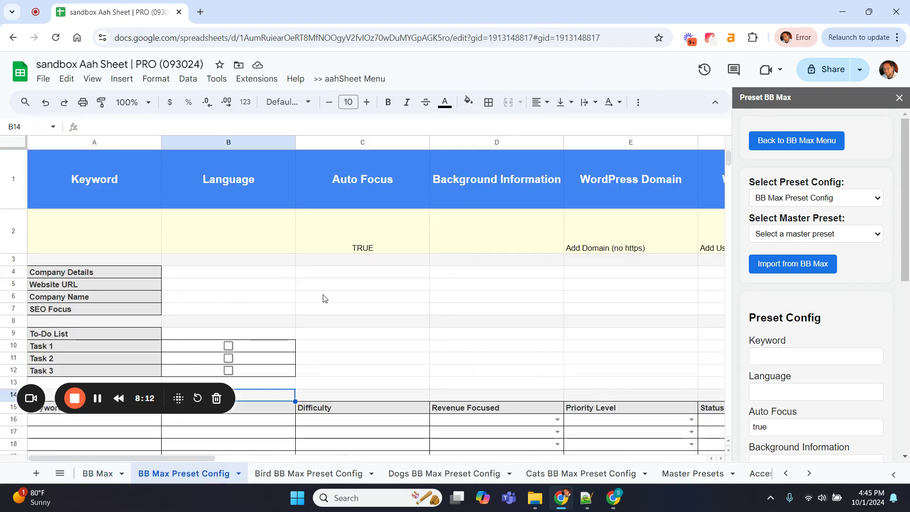
Reload BB Max Preset Config in the sidebar and start editing its empty Keyword field
scroll(324, 297, "right", 10)
scroll(323, 298, "left", 8)
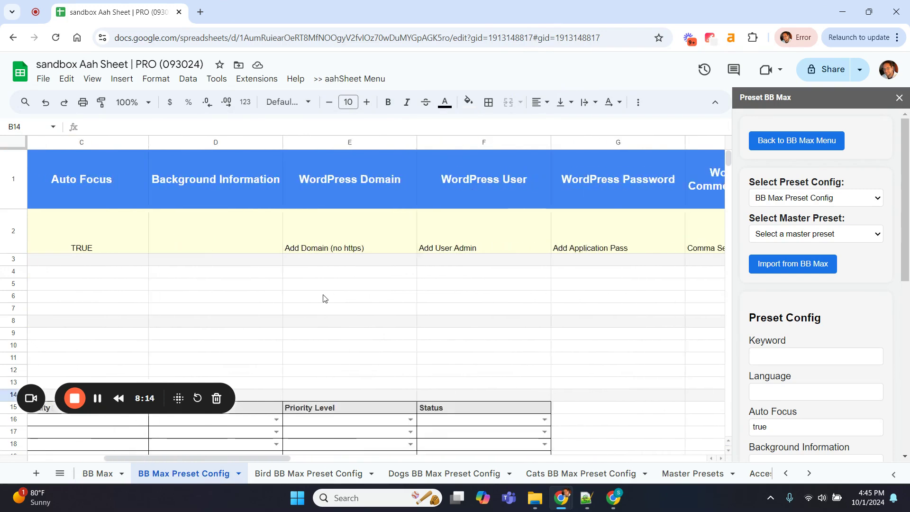
scroll(323, 298, "left", 2)
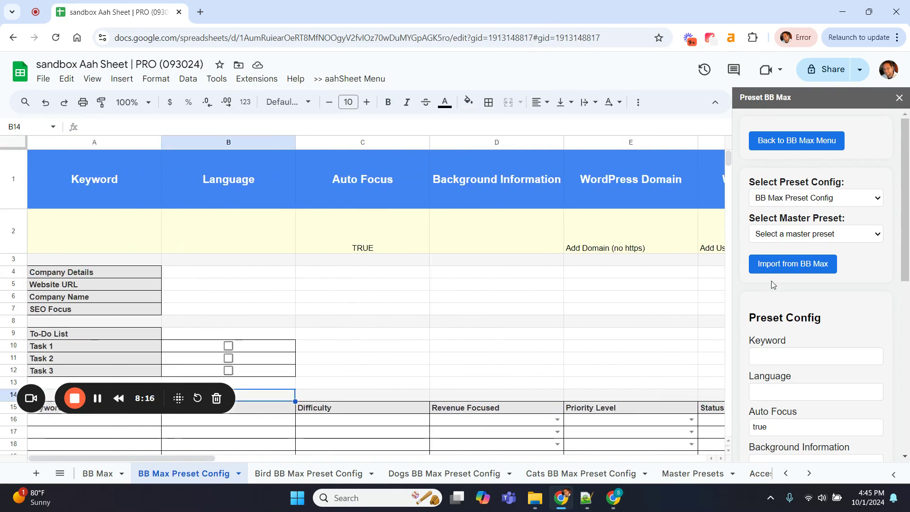
left_click(813, 194)
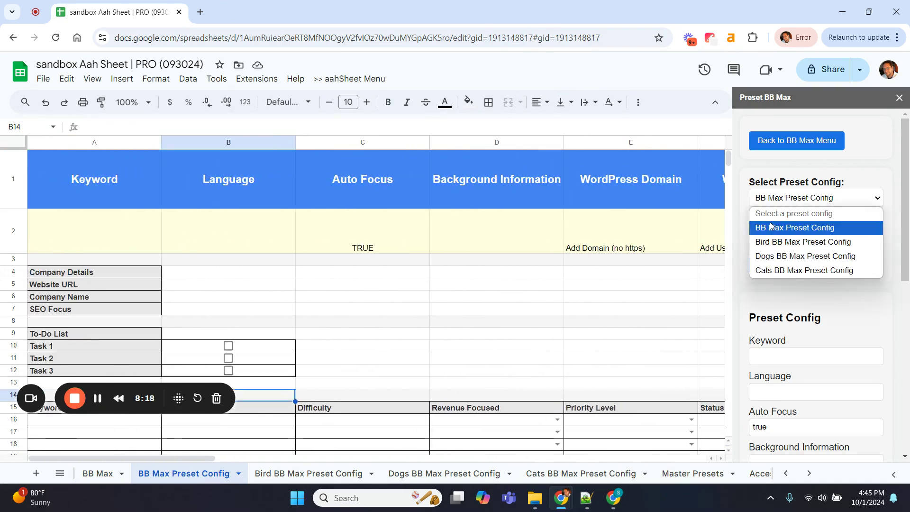
left_click(777, 229)
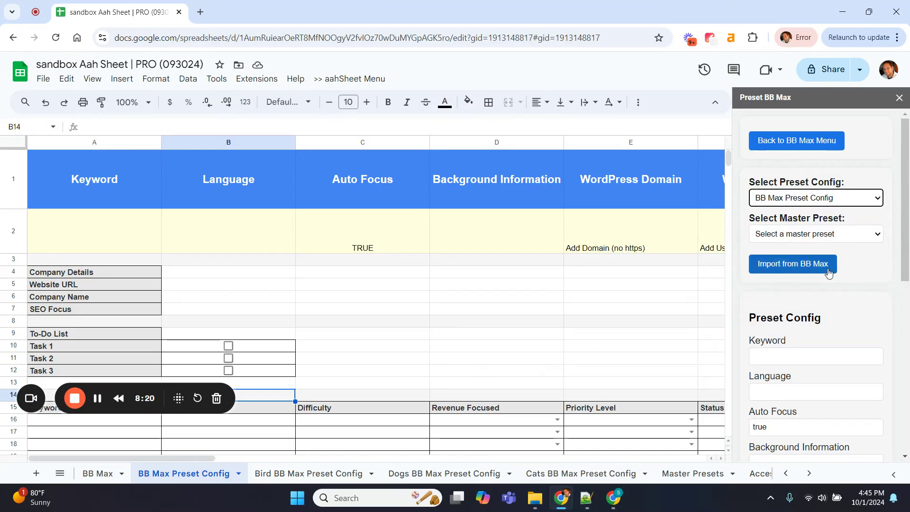
scroll(862, 286, "down", 8)
scroll(862, 286, "up", 8)
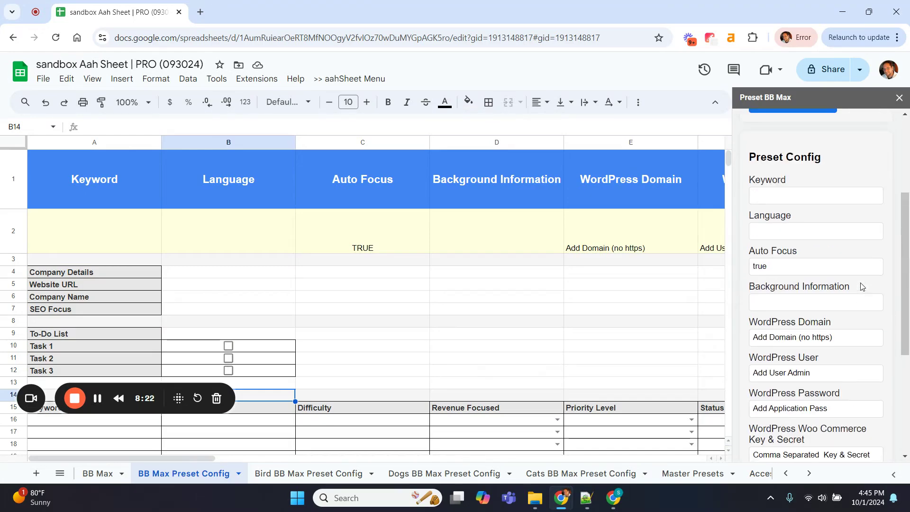
scroll(809, 369, "down", 5)
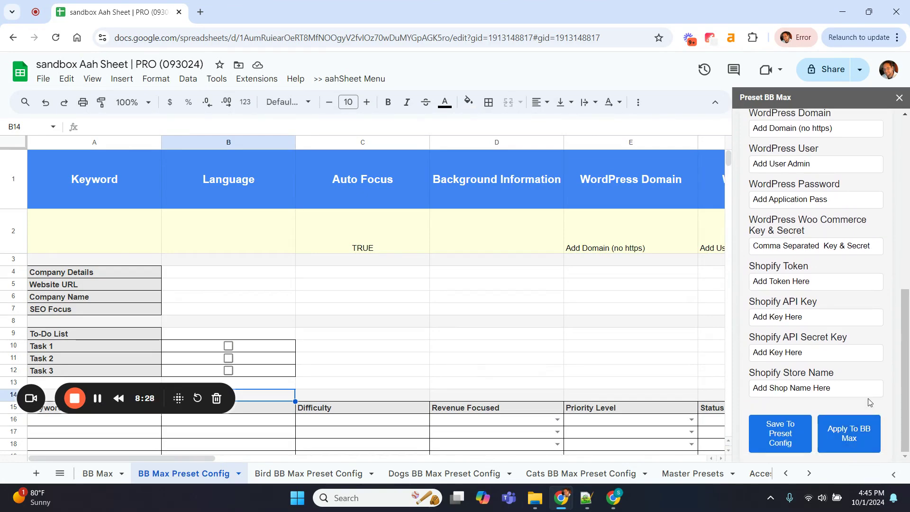
scroll(852, 395, "up", 5)
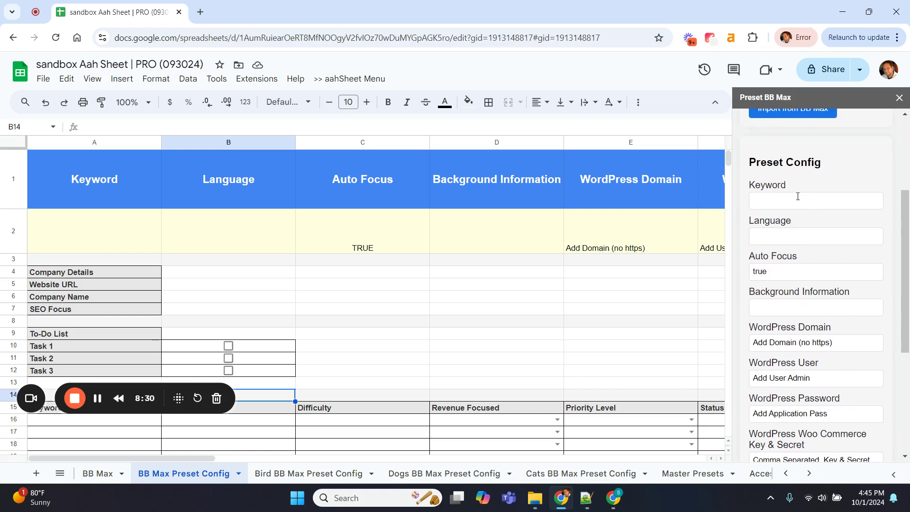
left_click(796, 197)
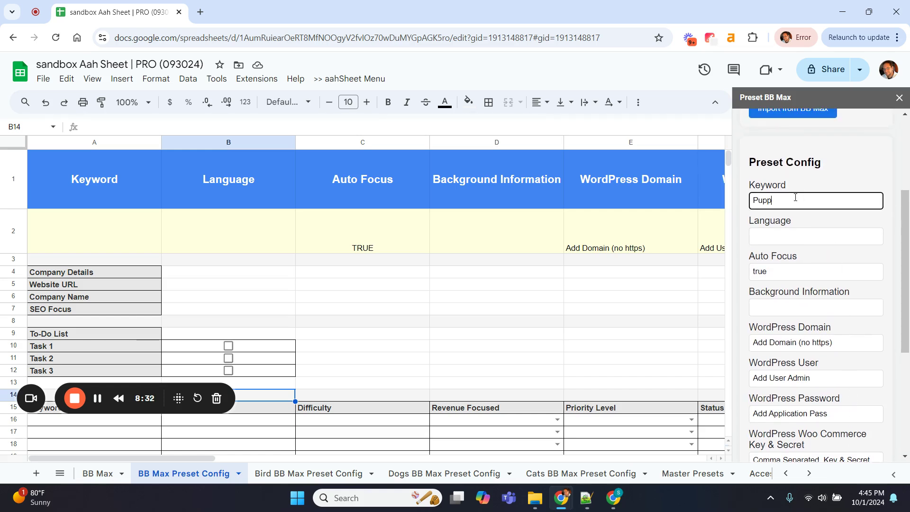
Save Puppy Training as the preset keyword and apply the preset to the BB Max sheet
type("Puppy Training")
left_click(811, 190)
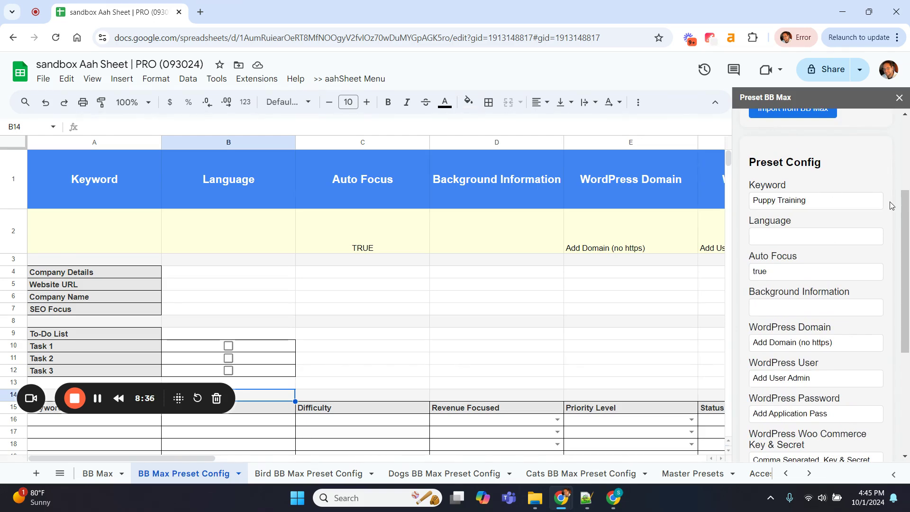
scroll(891, 205, "down", 5)
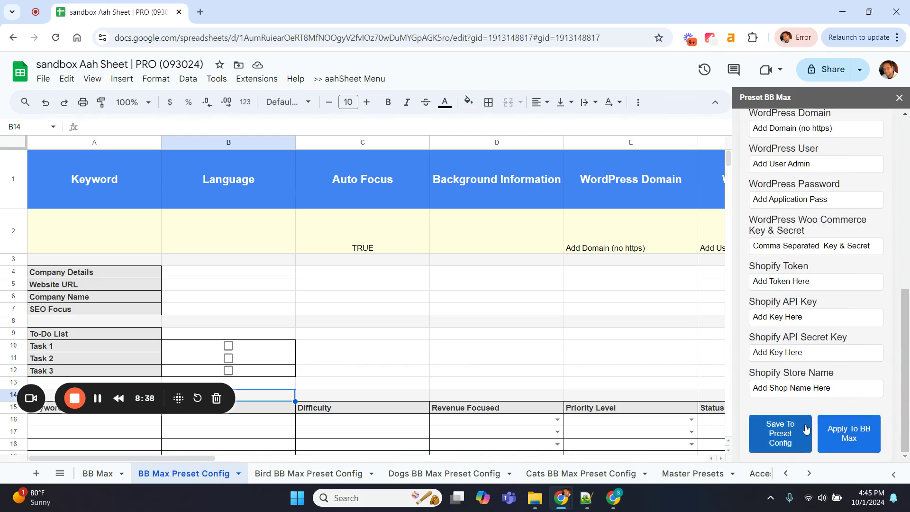
left_click(792, 431)
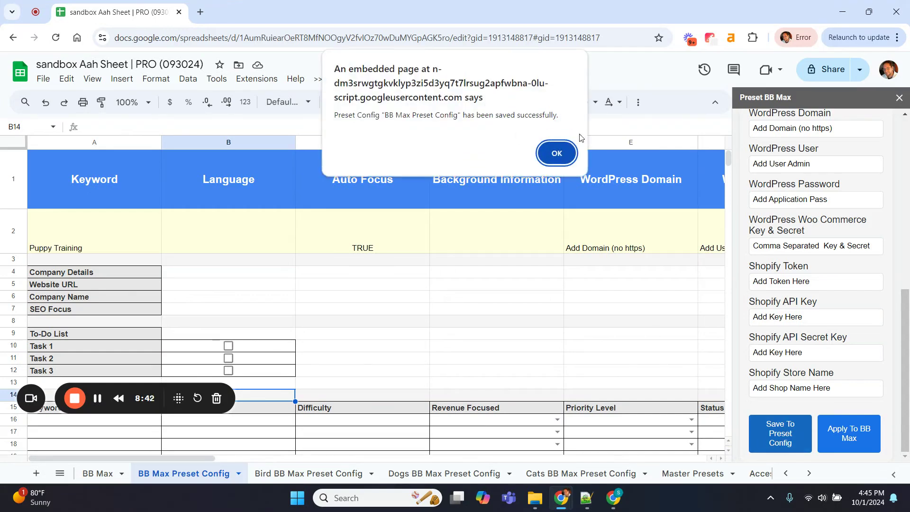
left_click(554, 153)
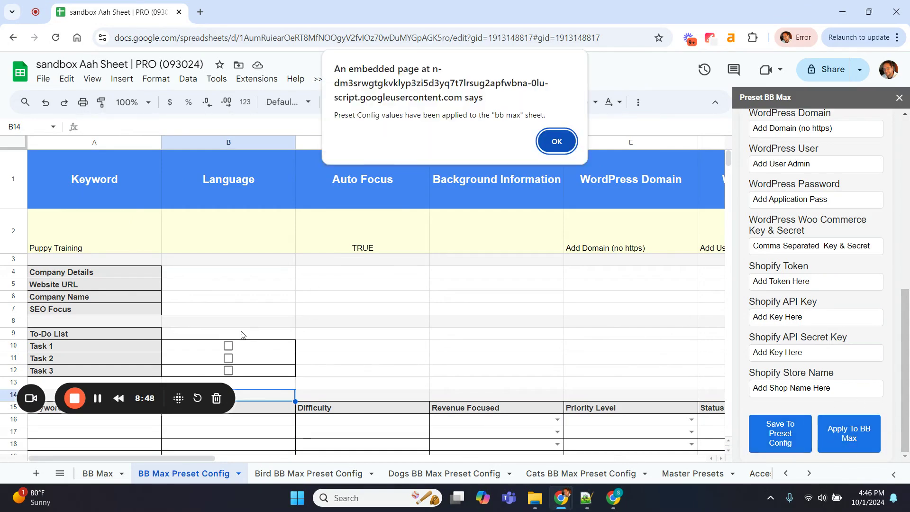
left_click(556, 141)
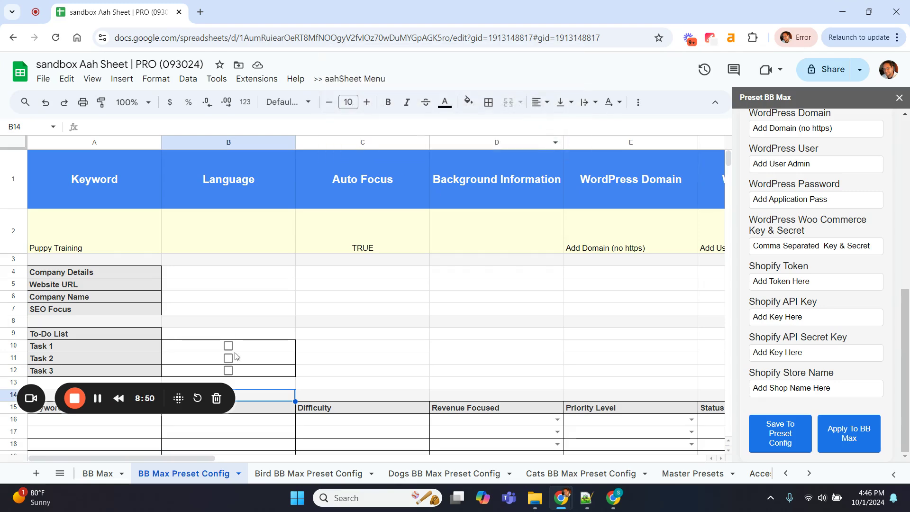
On the BB Max sheet, check Puppy Training in A5 and review the applied row 2 values
left_click(101, 472)
scroll(264, 335, "down", 3)
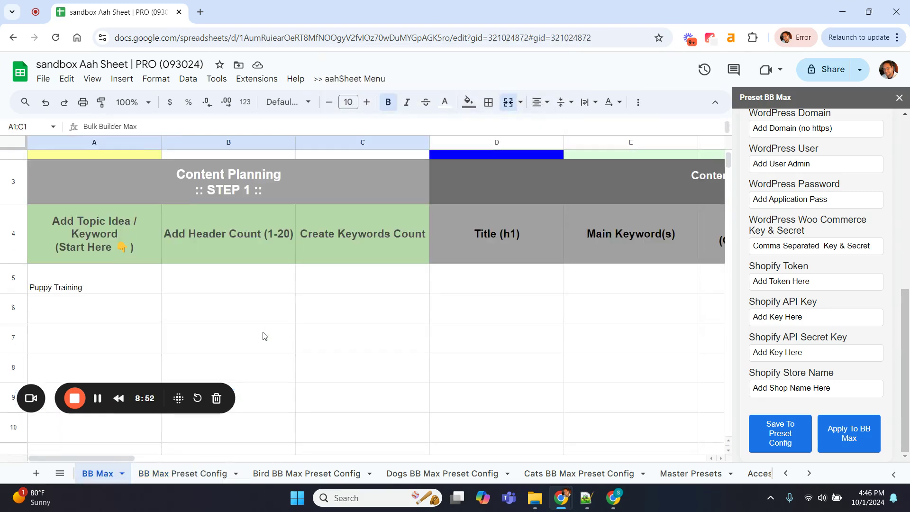
left_click(92, 256)
scroll(71, 249, "up", 3)
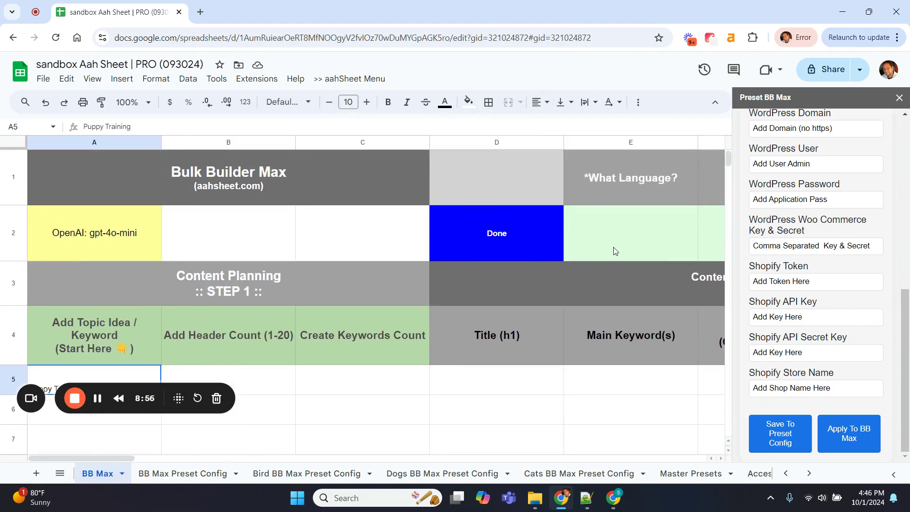
scroll(613, 247, "right", 10)
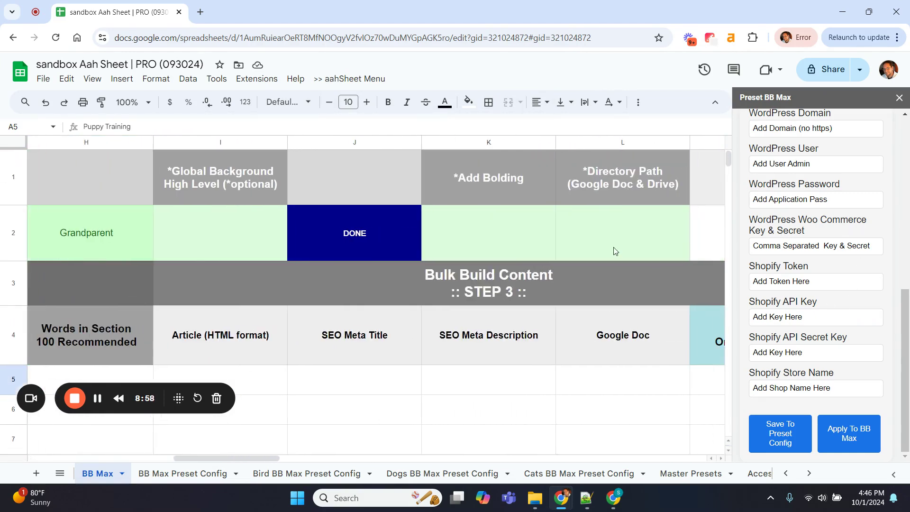
scroll(614, 251, "right", 10)
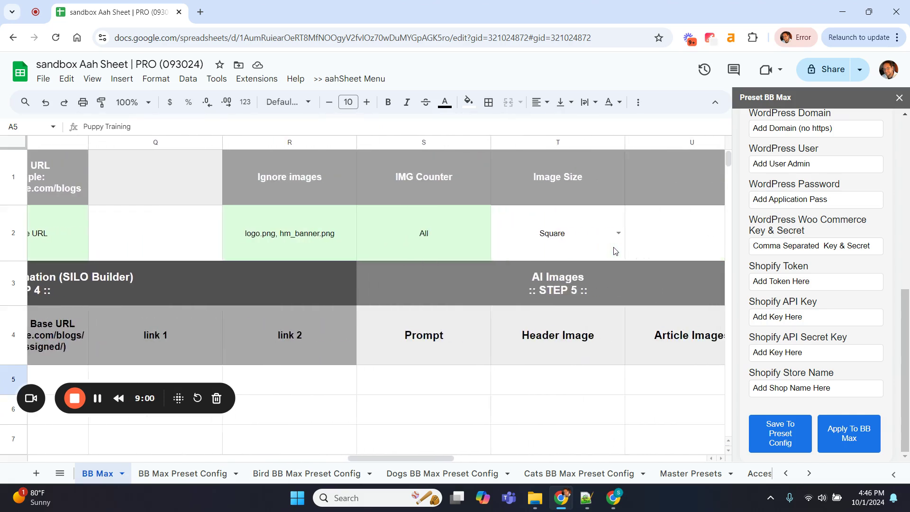
scroll(615, 251, "right", 10)
scroll(615, 250, "left", 6)
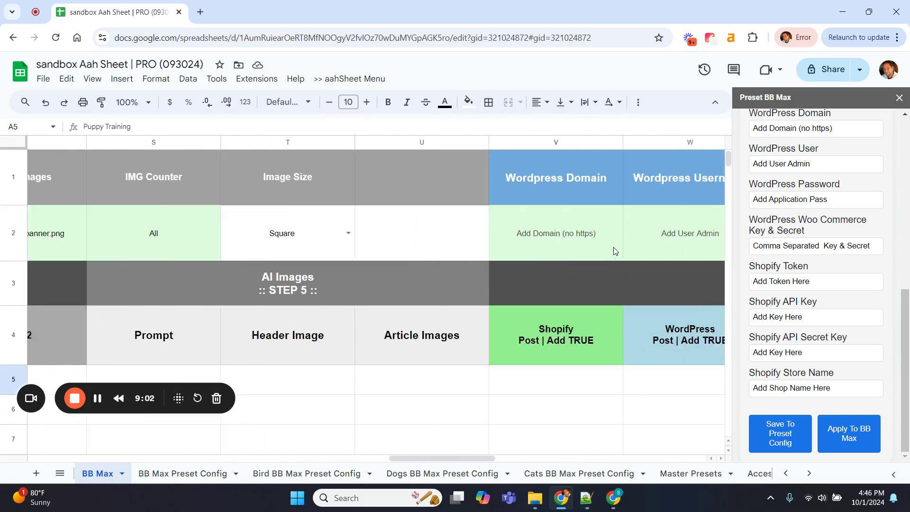
scroll(615, 251, "left", 10)
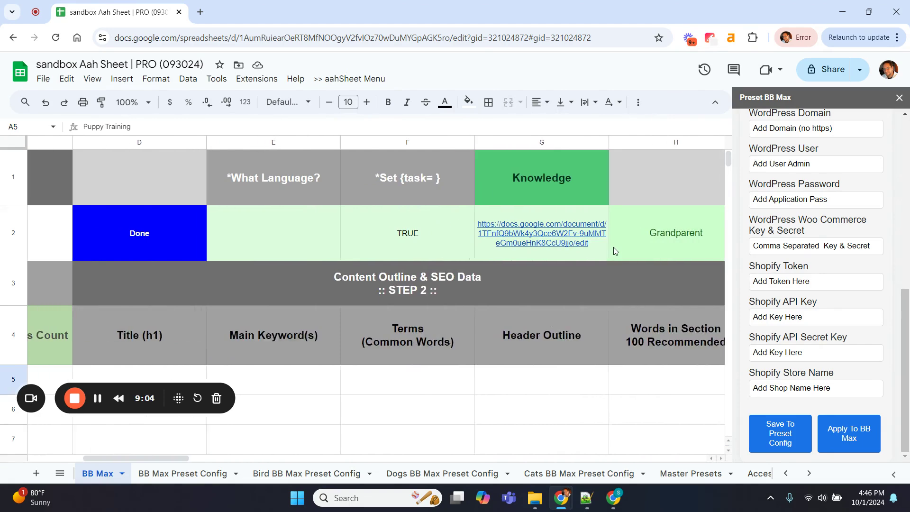
scroll(616, 252, "left", 1)
scroll(909, 243, "up", 15)
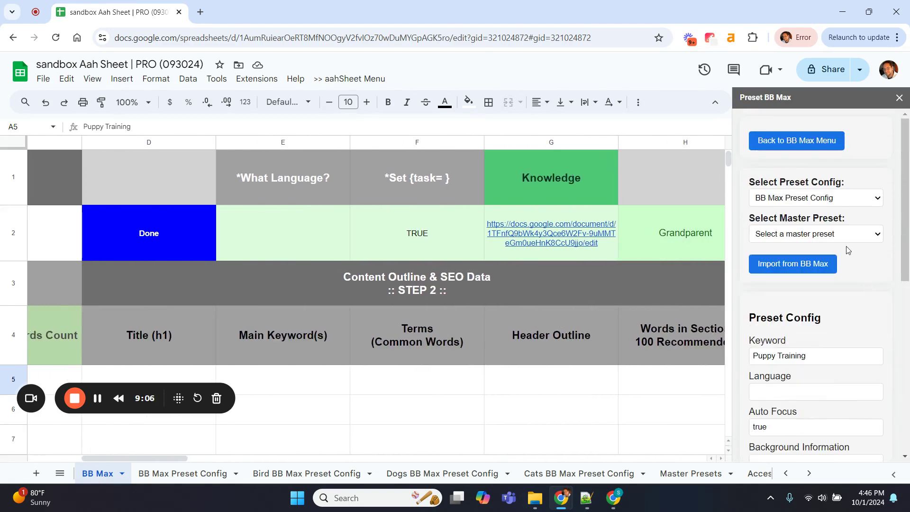
Load Bird BB Max Preset Config from the sidebar's Select Preset Config list
left_click(796, 198)
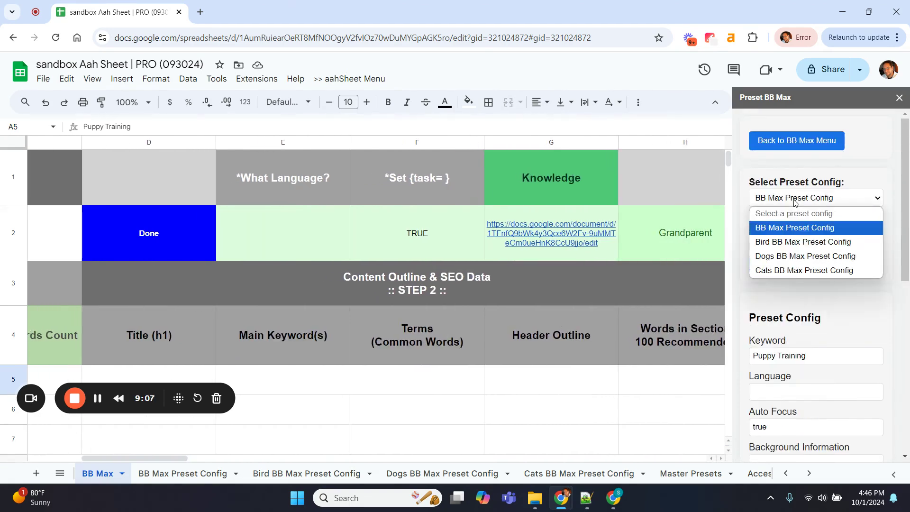
left_click(791, 241)
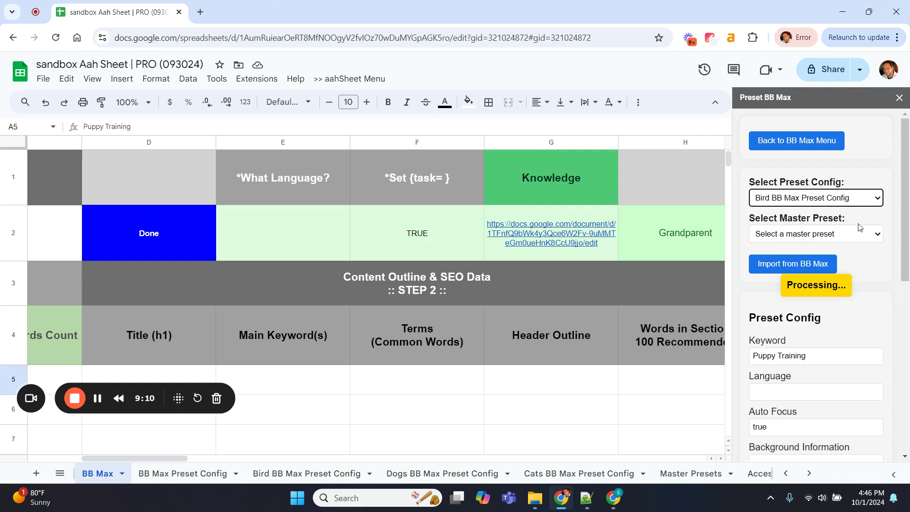
scroll(895, 302, "down", 4)
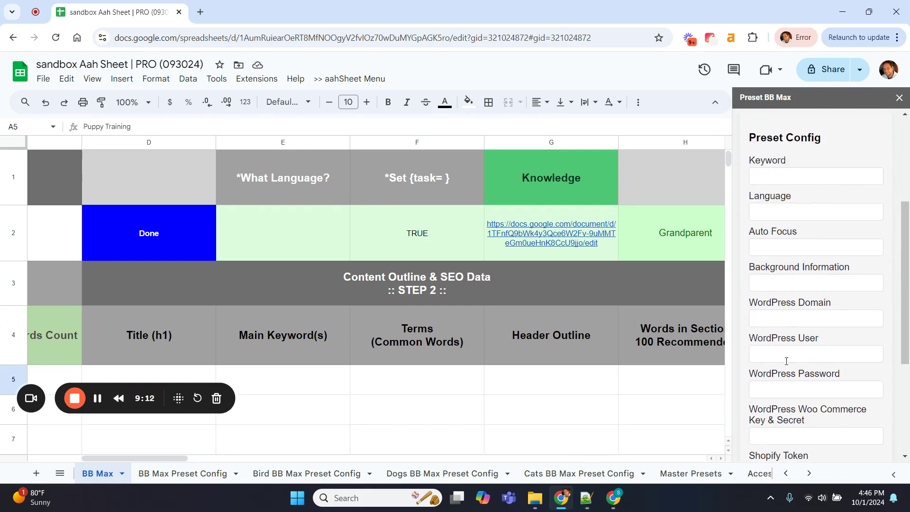
scroll(839, 358, "down", 4)
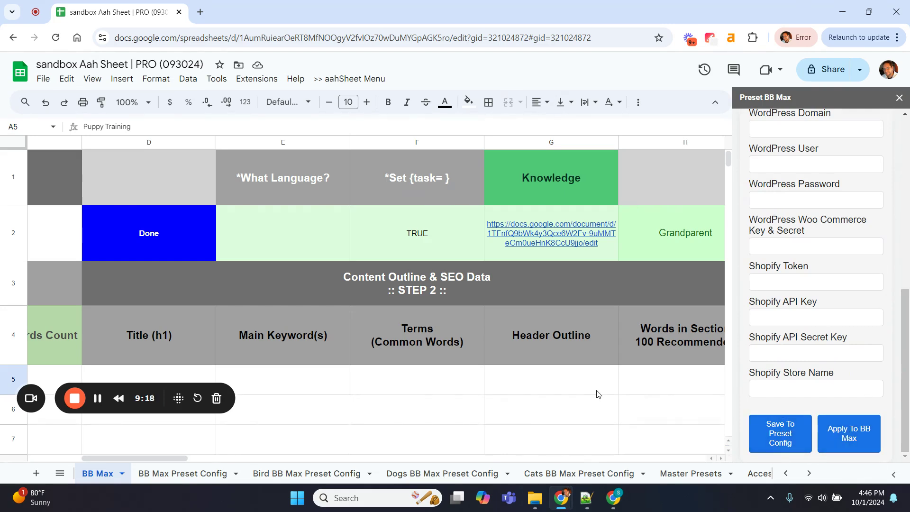
scroll(345, 389, "left", 7)
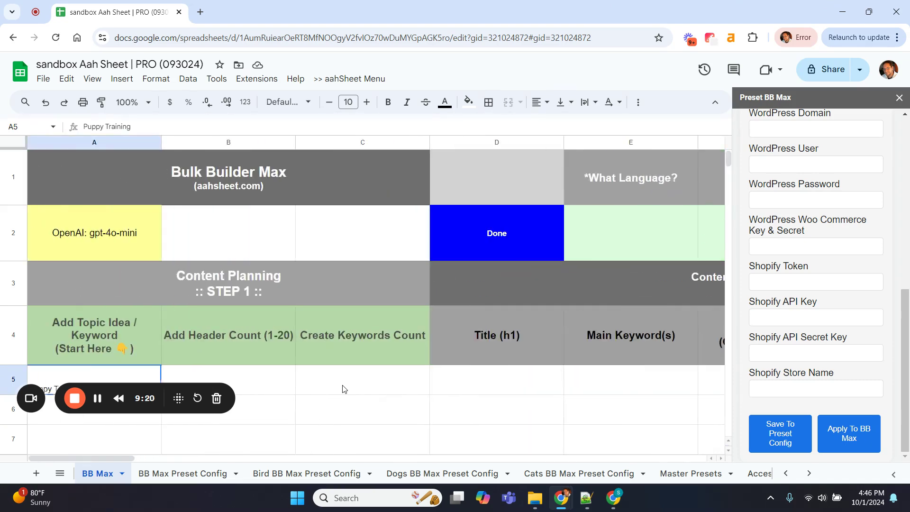
Switch to the Bird BB Max Preset Config sheet and review its blank preset and keyword rows
left_click(300, 473)
scroll(301, 344, "down", 3)
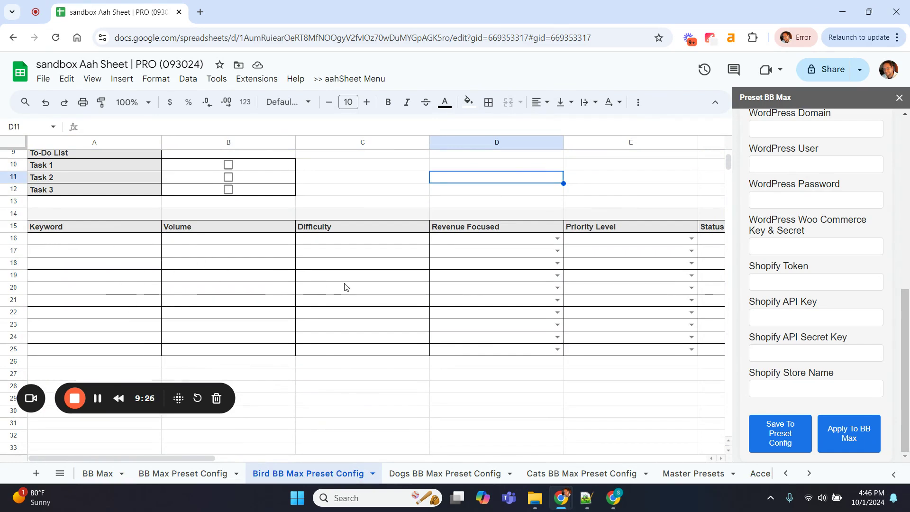
scroll(214, 238, "up", 3)
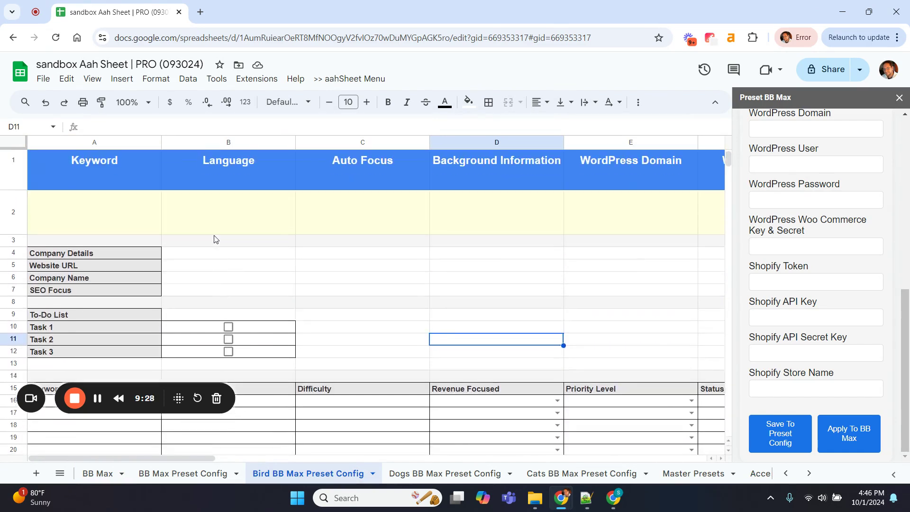
scroll(214, 239, "down", 1)
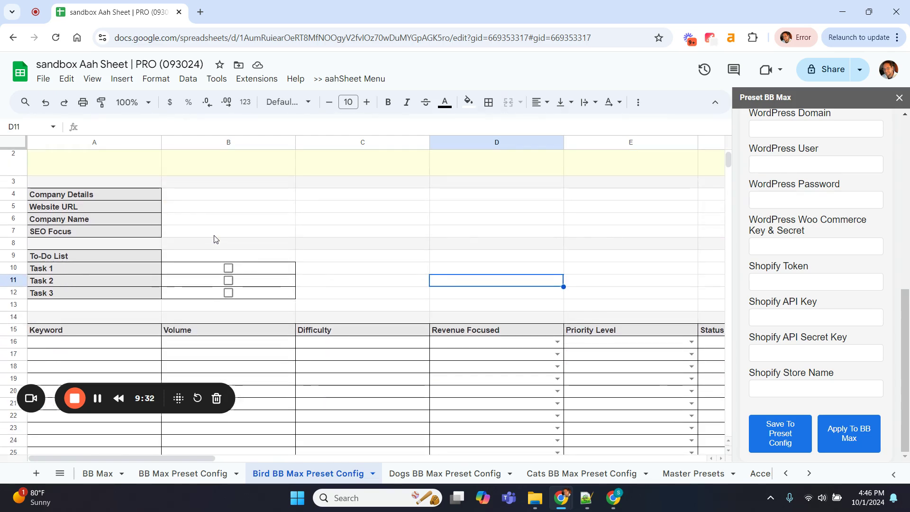
scroll(214, 238, "up", 1)
scroll(264, 237, "down", 3)
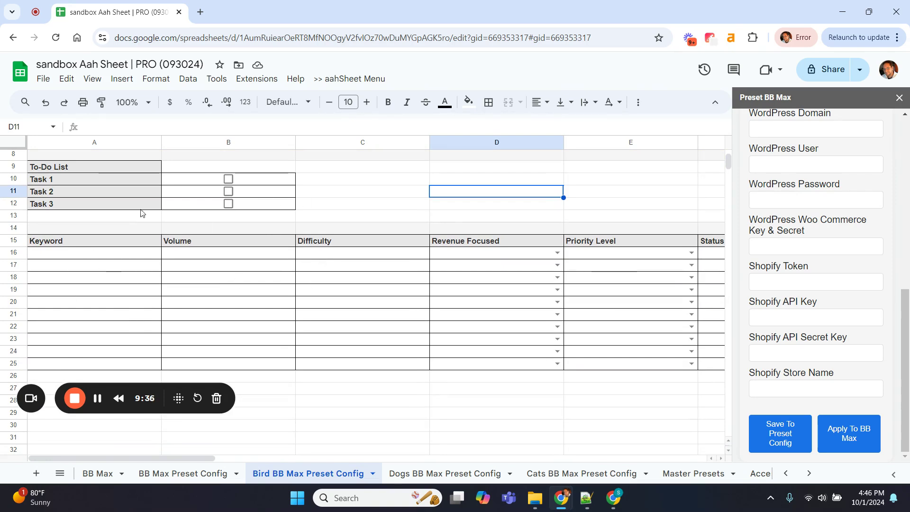
scroll(294, 318, "up", 3)
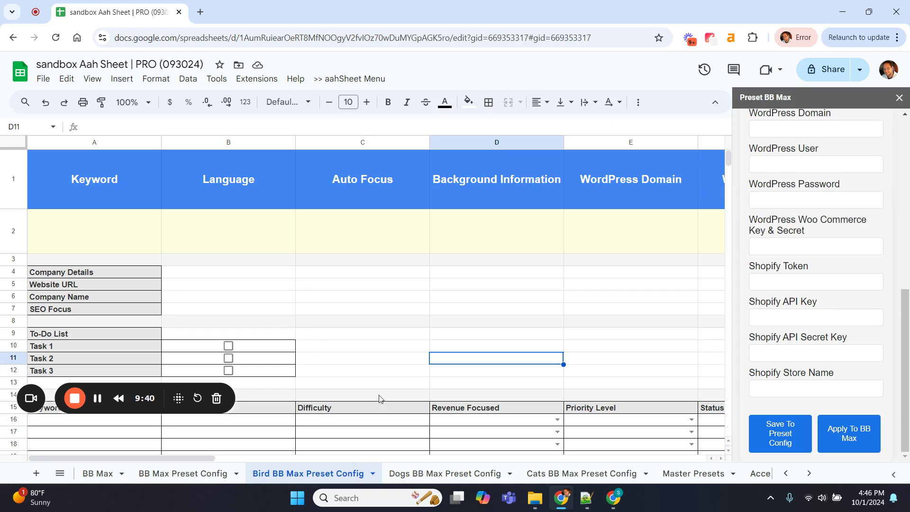
scroll(429, 481, "right", 1)
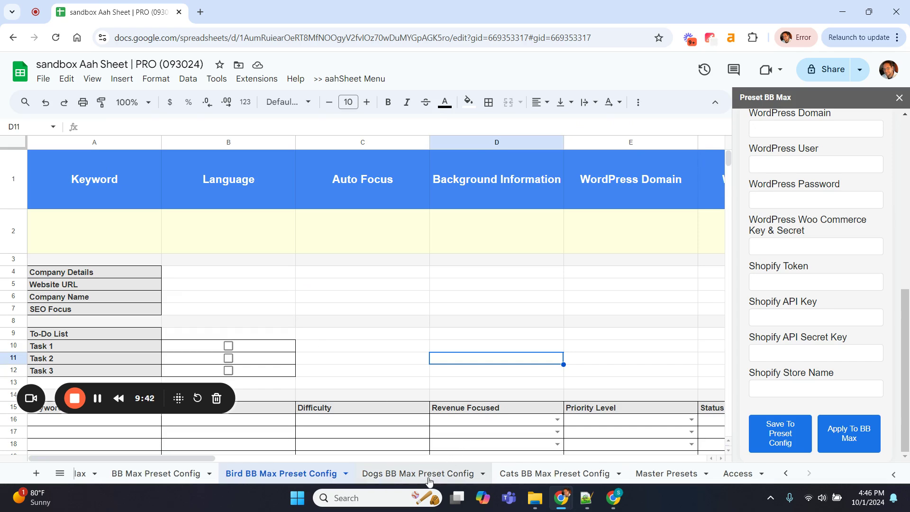
Go to the Master Presets sheet and choose Add New Preset in the sidebar's master preset list
left_click(654, 469)
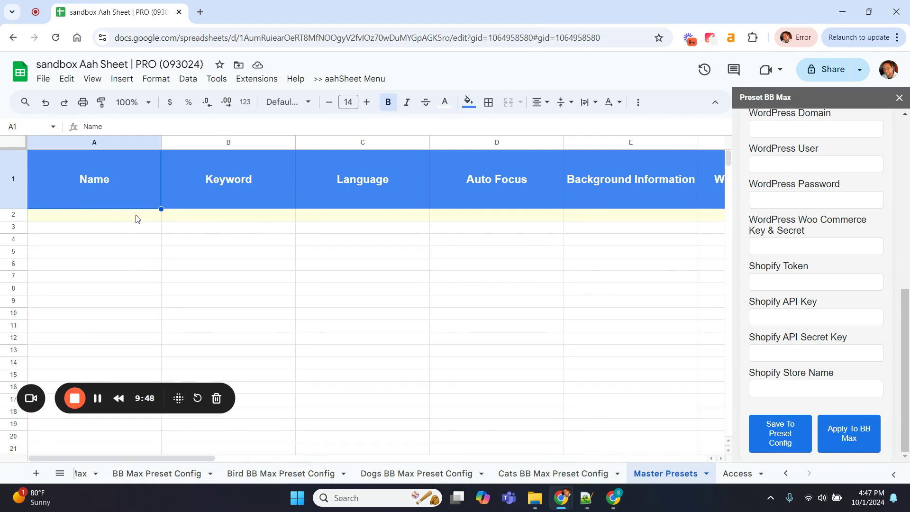
scroll(835, 305, "up", 10)
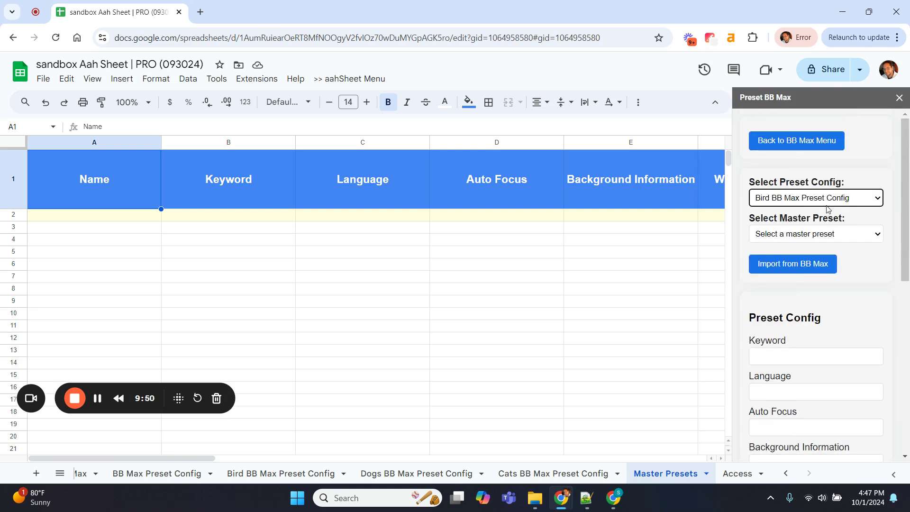
left_click(766, 234)
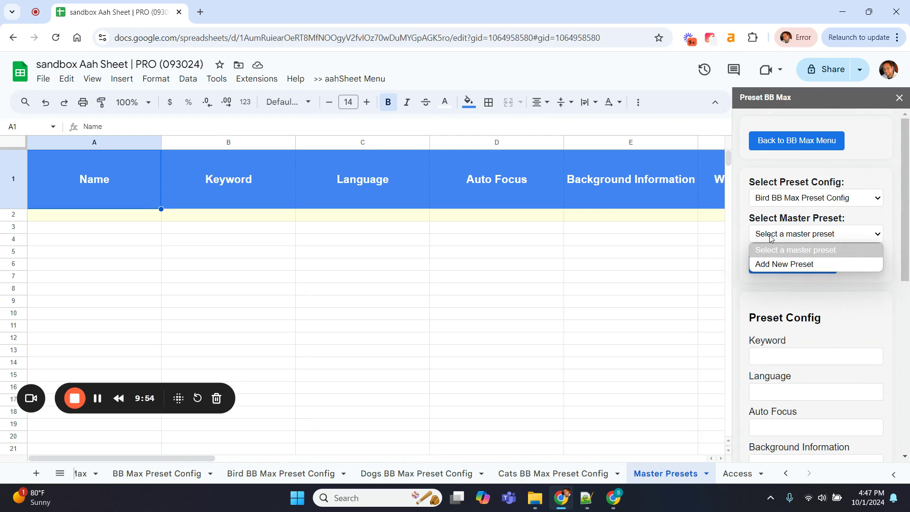
left_click(784, 265)
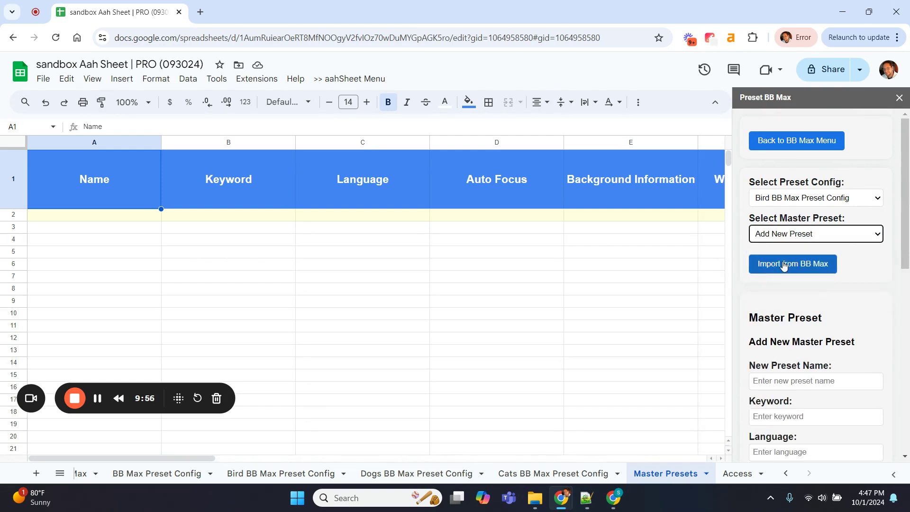
scroll(864, 279, "down", 3)
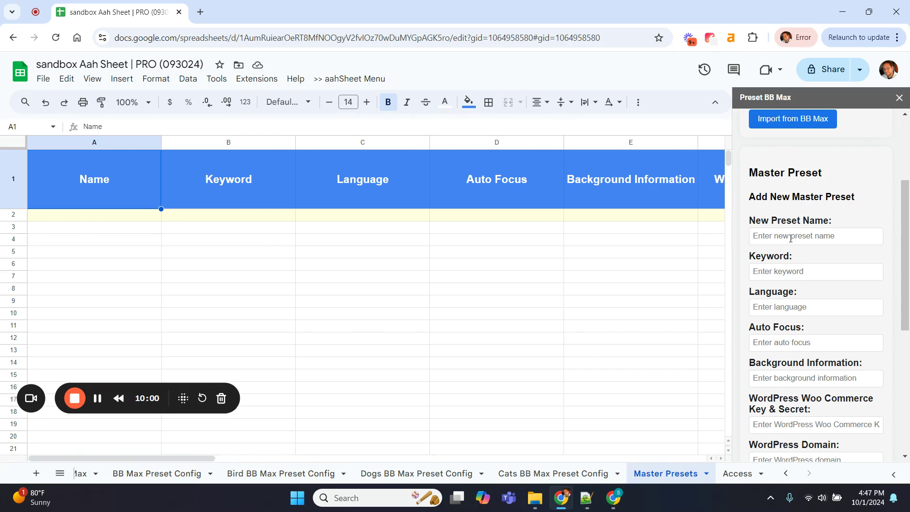
Enter a preset name in A2, Dog Training as keyword and TRUE for Auto Focus
left_click(114, 216)
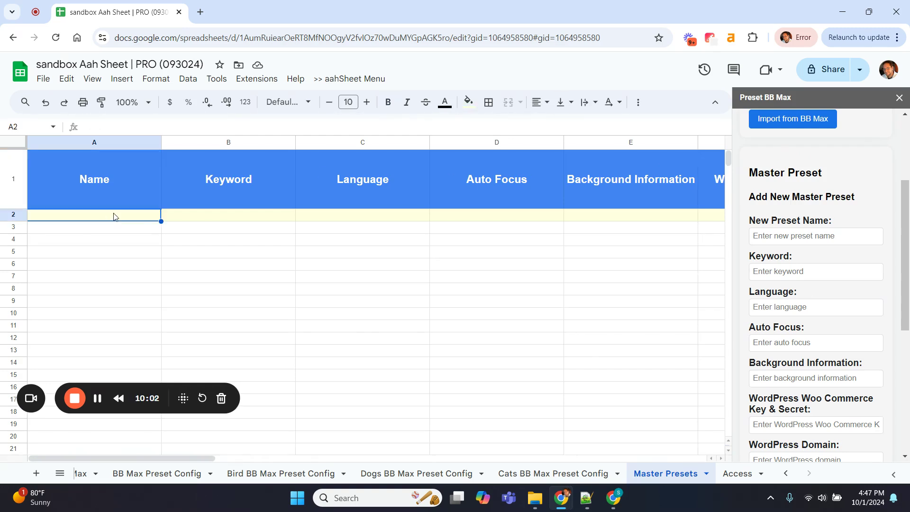
type("Shahsh")
key("BackSpace")
key("BackSpace")
key("BackSpace")
key("BackSpace")
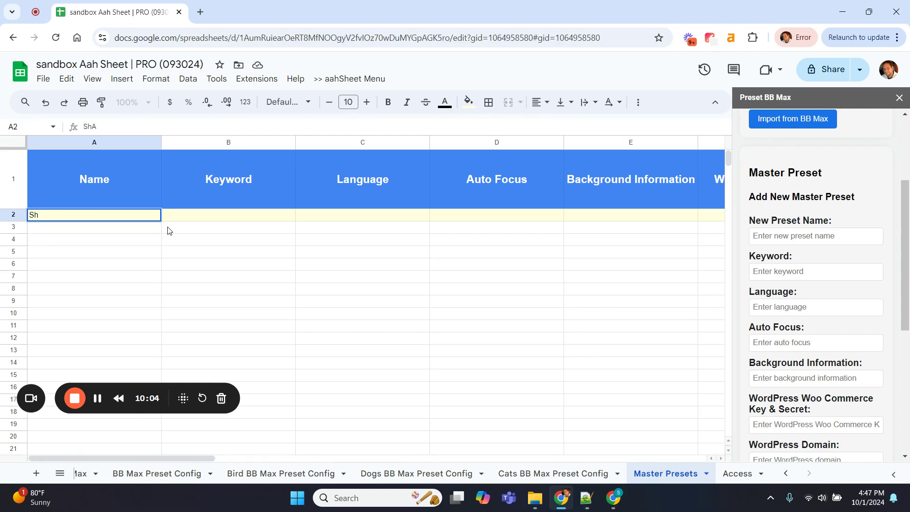
type("awn")
key("Tab")
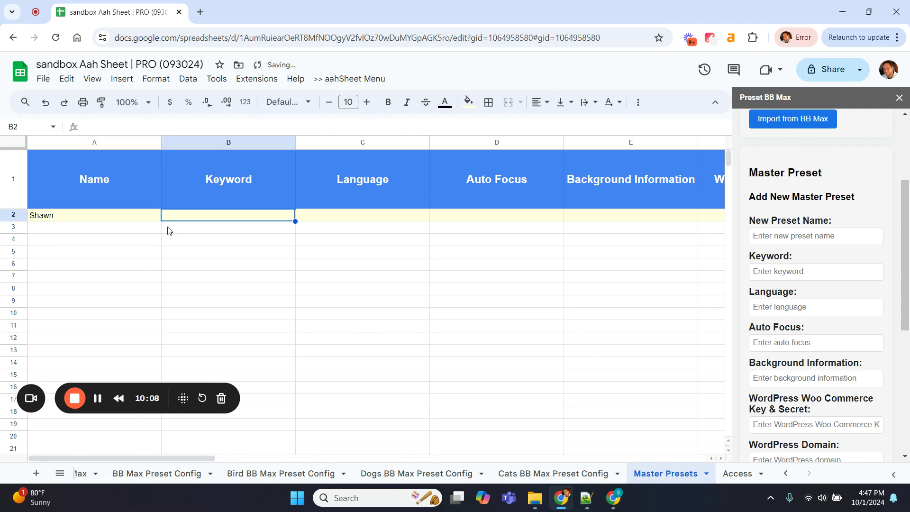
type("Dog Train")
type("ing")
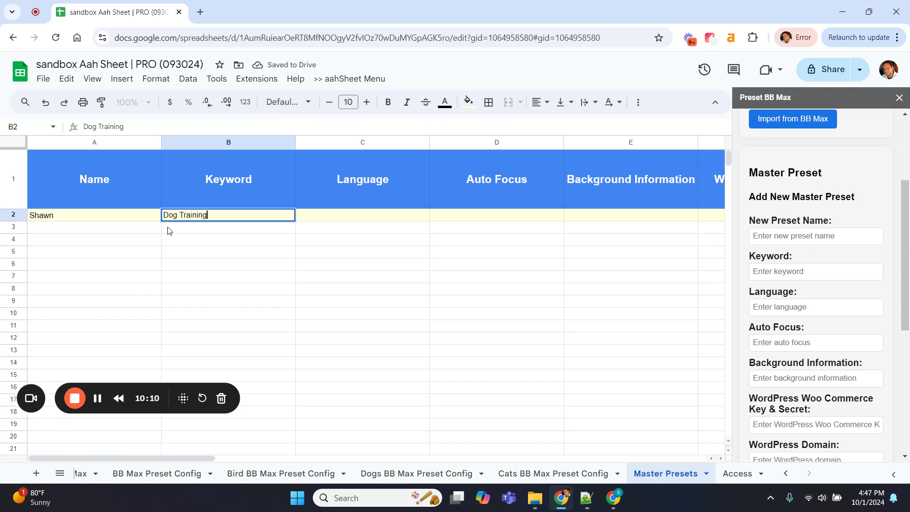
key("Tab")
key("Tab")
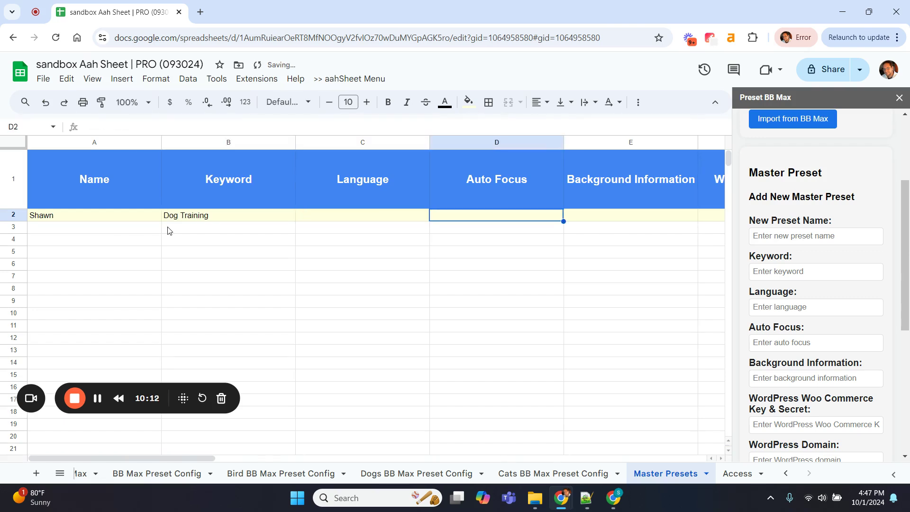
type("TRUE")
key("Tab")
key("Tab")
key("Tab")
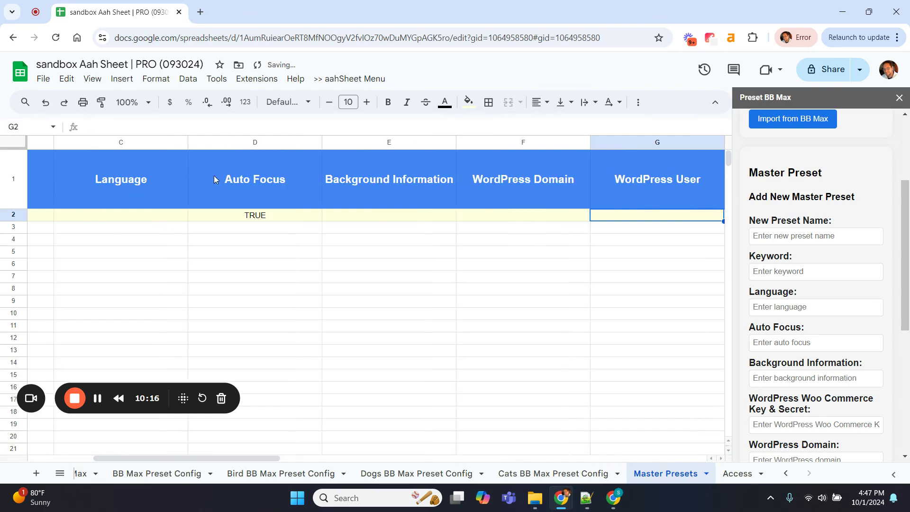
Fill F2 with domain.com, then a WordPress user in G2 and password in H2
left_click(484, 216)
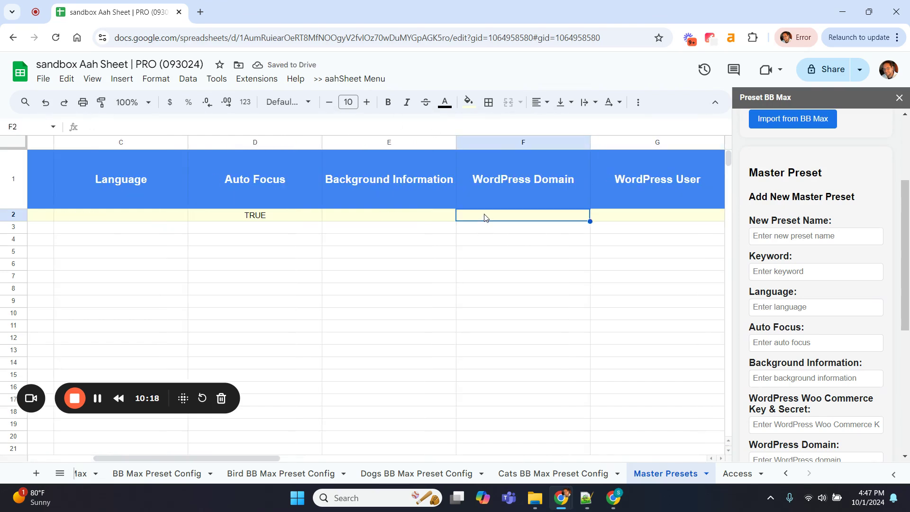
key("BackSpace")
key("BackSpace")
key("BackSpace")
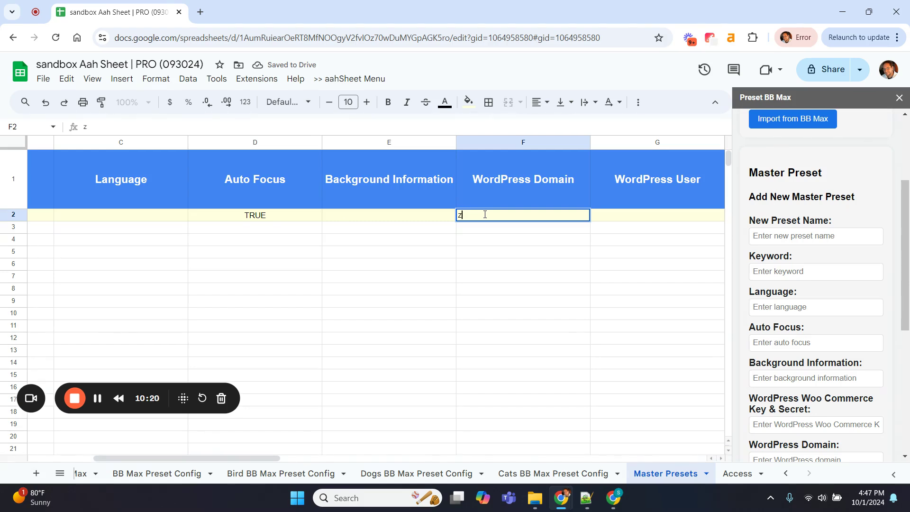
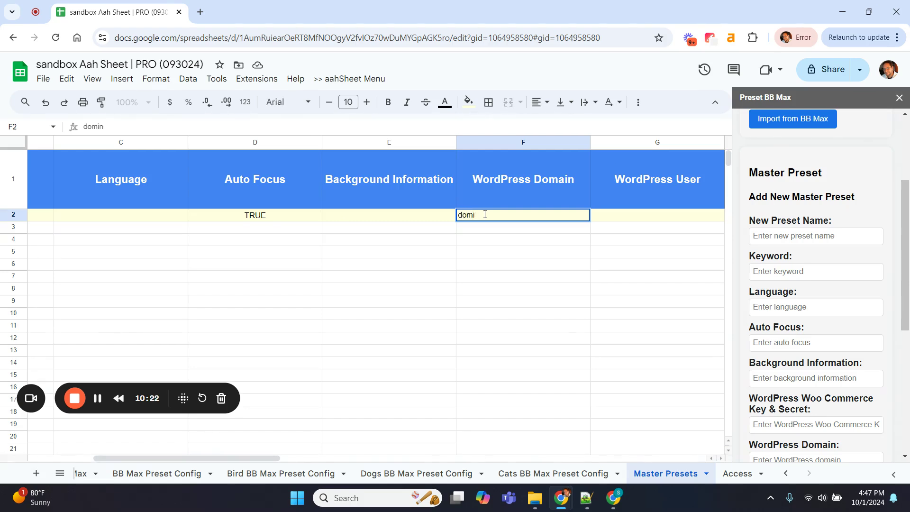
key("BackSpace")
key("BackSpace")
key("Tab")
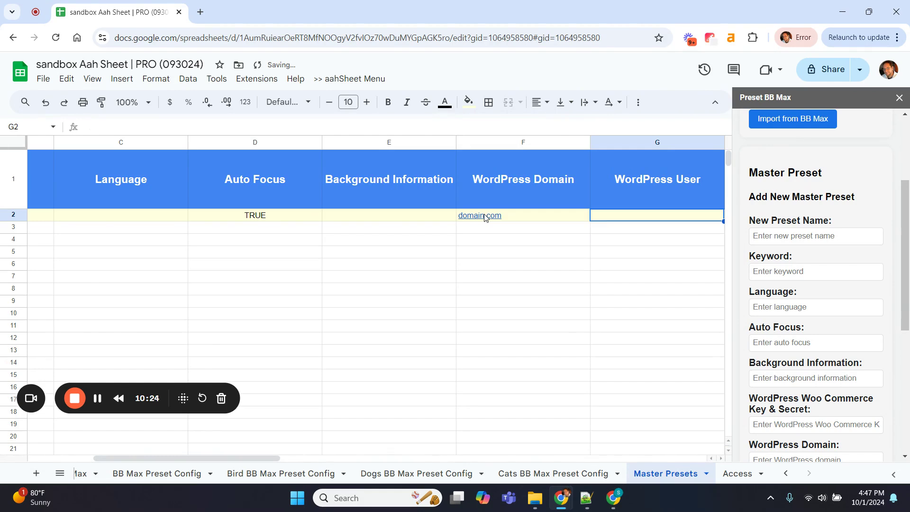
key("Tab")
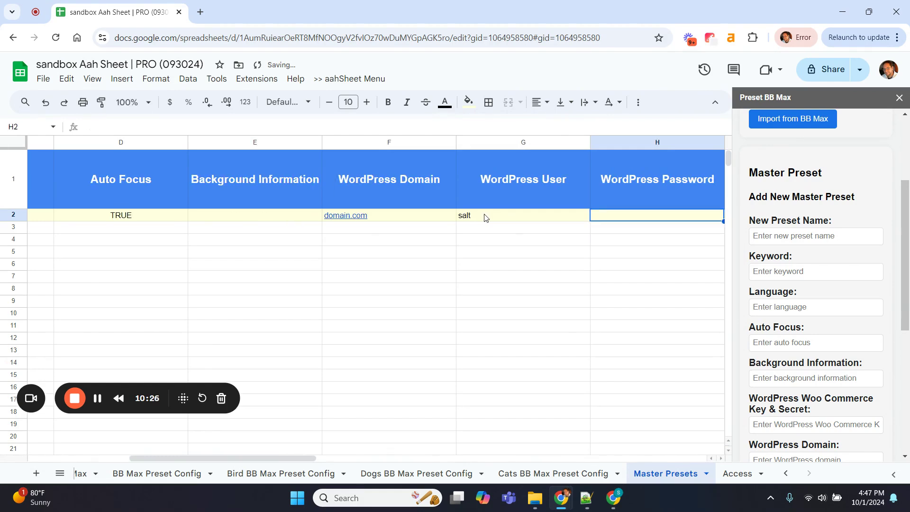
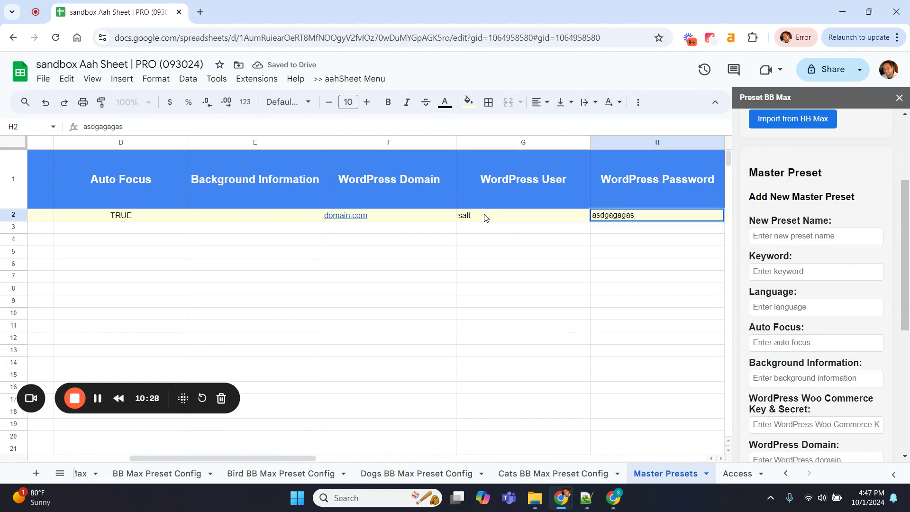
left_click(500, 255)
scroll(499, 256, "left", 5)
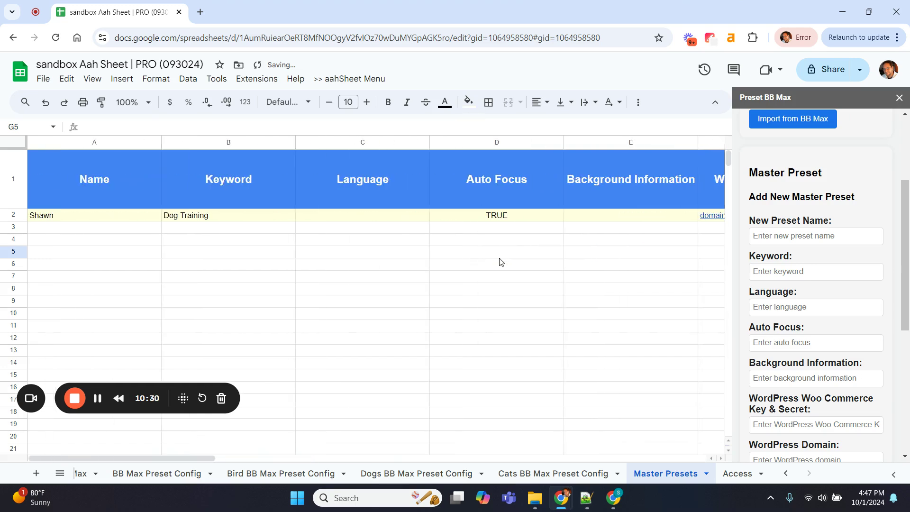
left_click(140, 231)
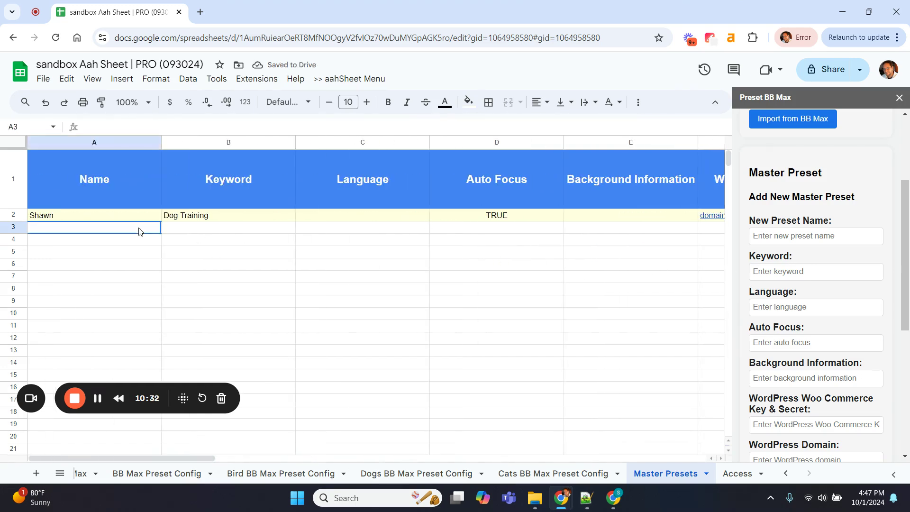
In the sidebar, name the new master preset Cat Website with keyword Cat Training
left_click(473, 177)
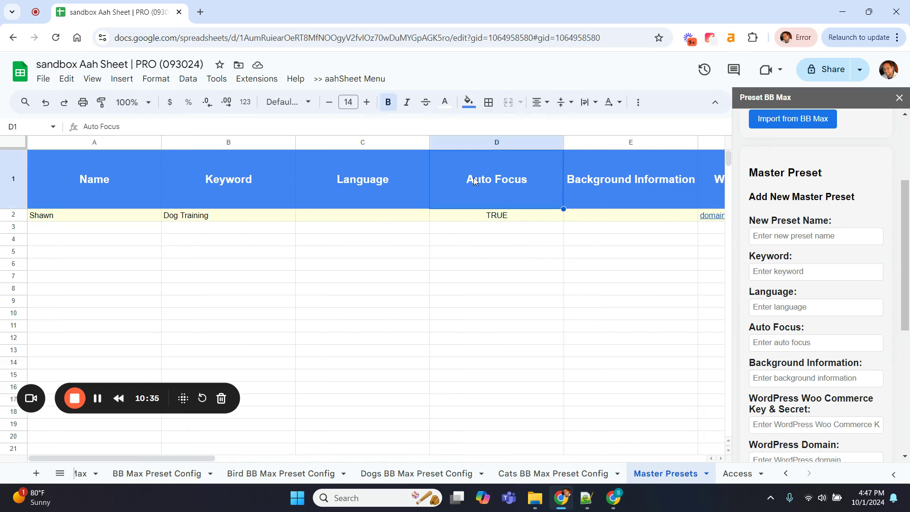
left_click(779, 235)
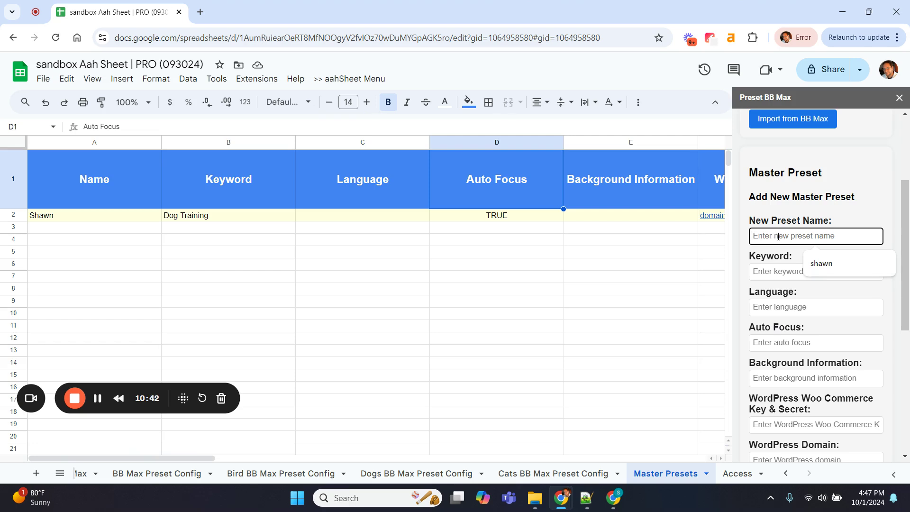
type("Sara")
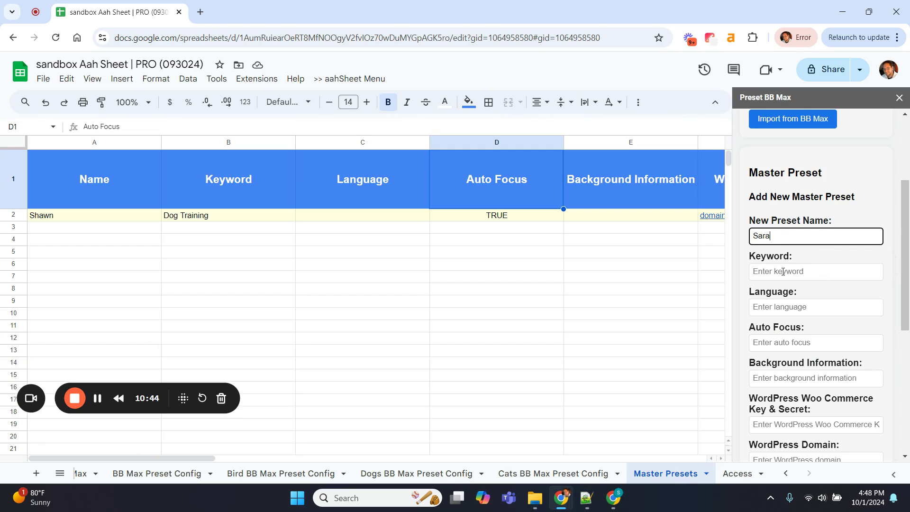
left_click(783, 272)
type("Cat")
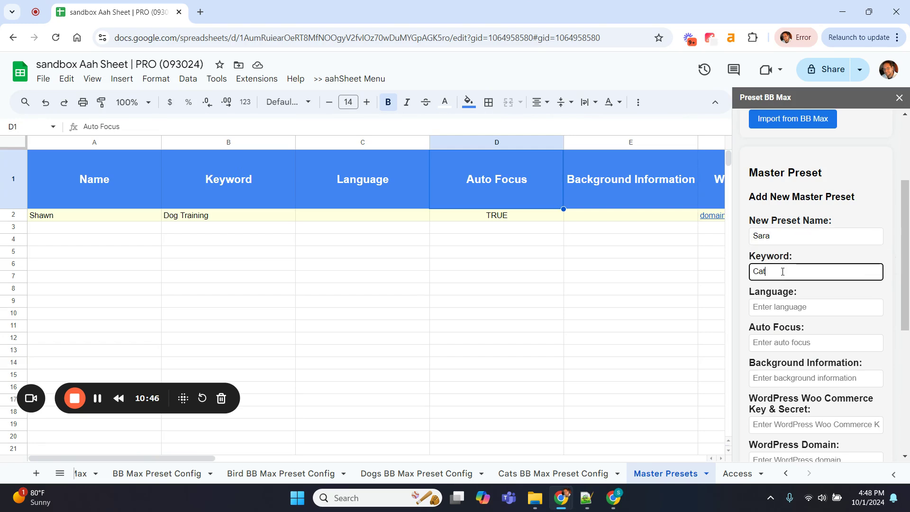
type(" Training")
double_click(762, 235)
type("Ca")
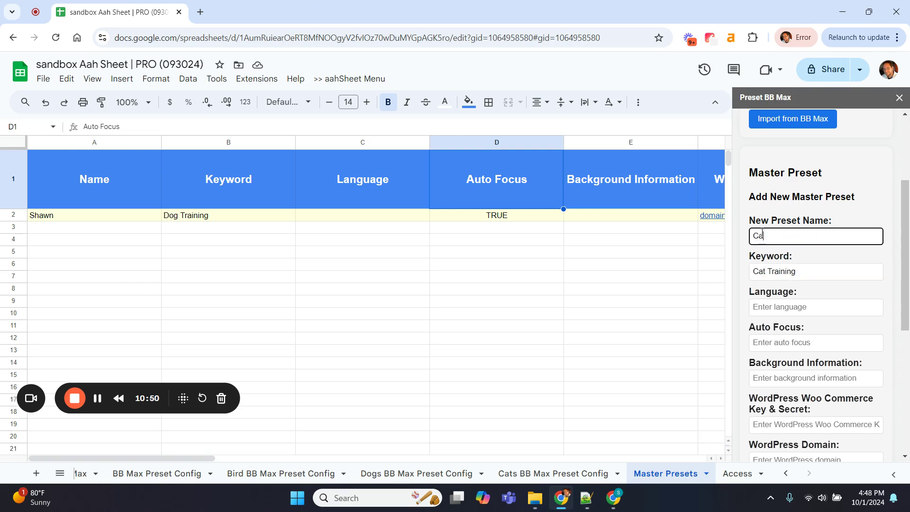
type("t Website")
left_click(834, 267)
Enter WordPress domain cat.com plus a user and password, then save it to Master Presets
scroll(829, 299, "down", 4)
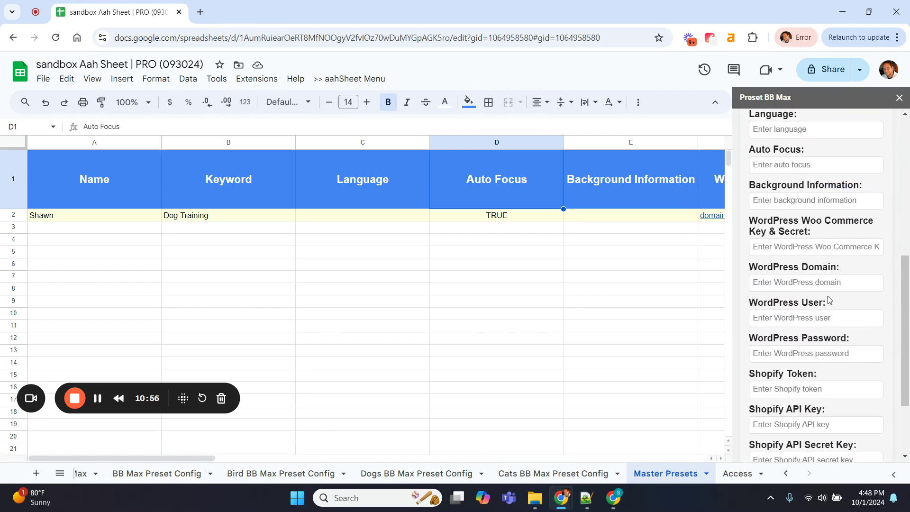
left_click(788, 279)
type("cat.com")
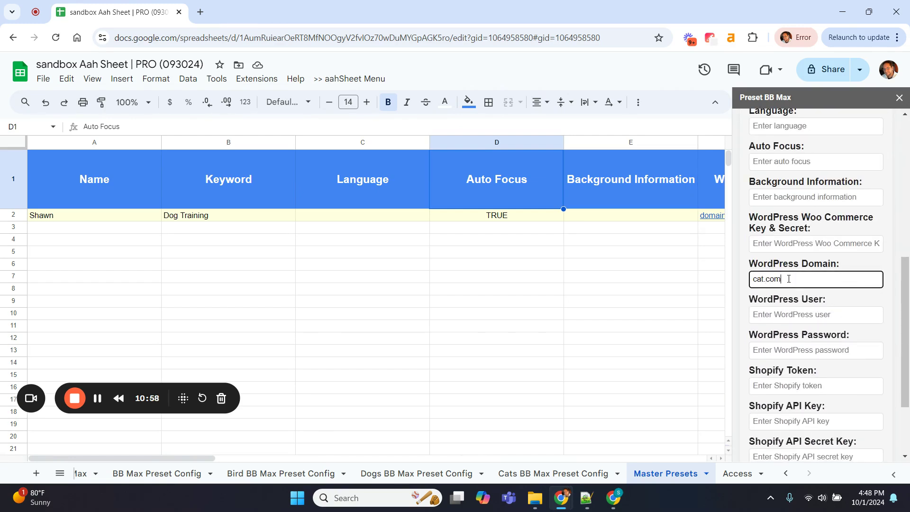
left_click(791, 314)
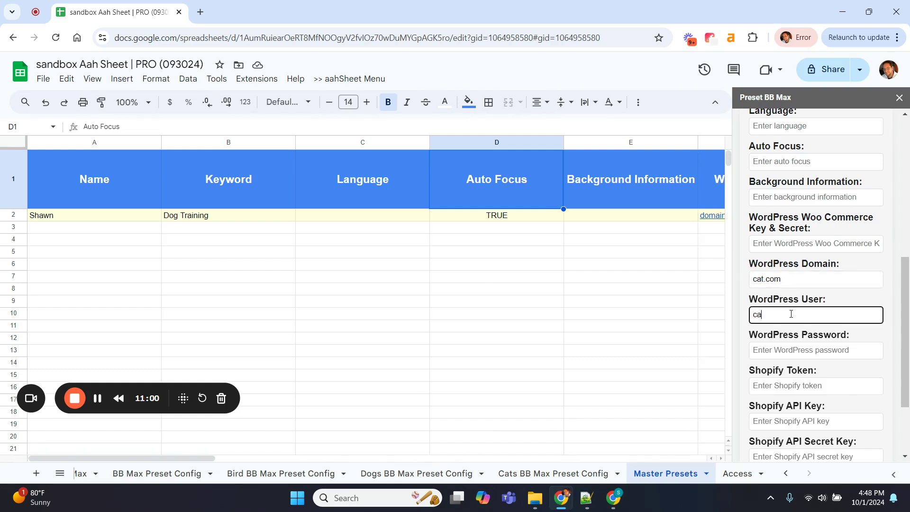
left_click(777, 352)
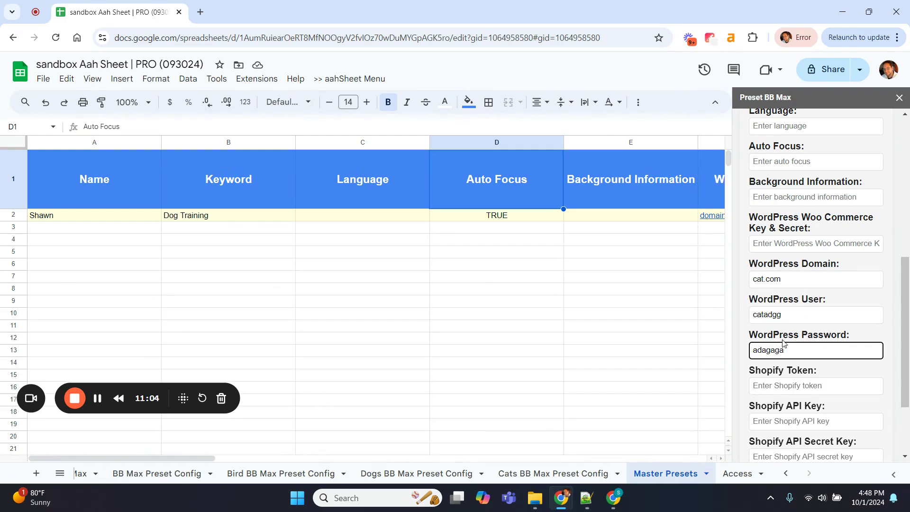
left_click(801, 315)
key("BackSpace")
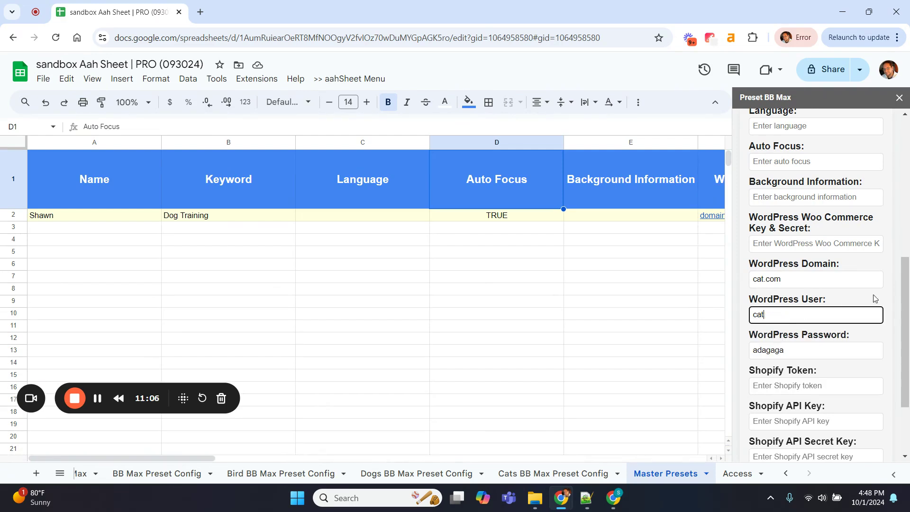
left_click(893, 303)
scroll(891, 301, "down", 2)
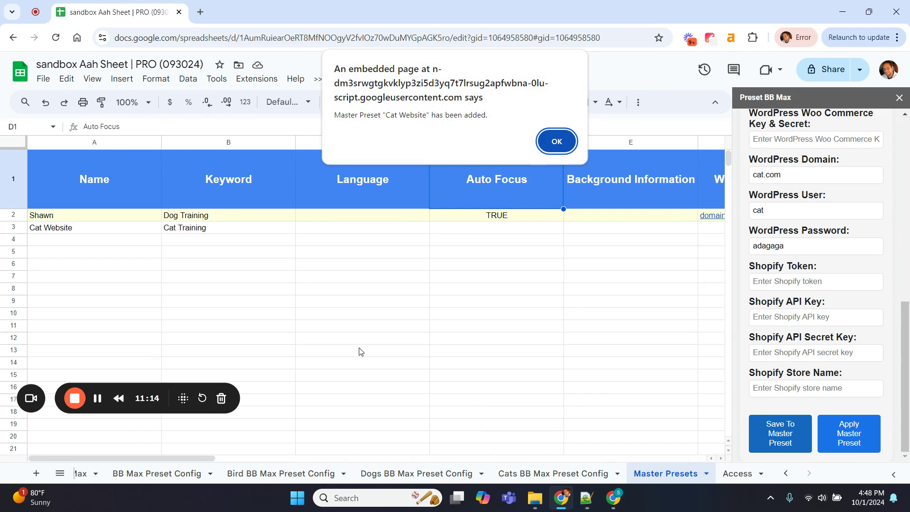
Select the Dog Training master preset in the sidebar and apply it to the BB Max sheet
left_click(554, 142)
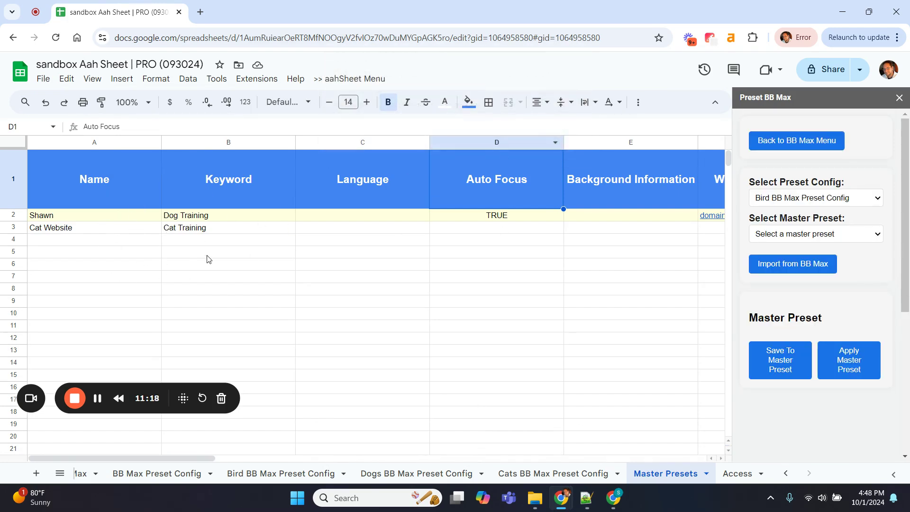
left_click(812, 237)
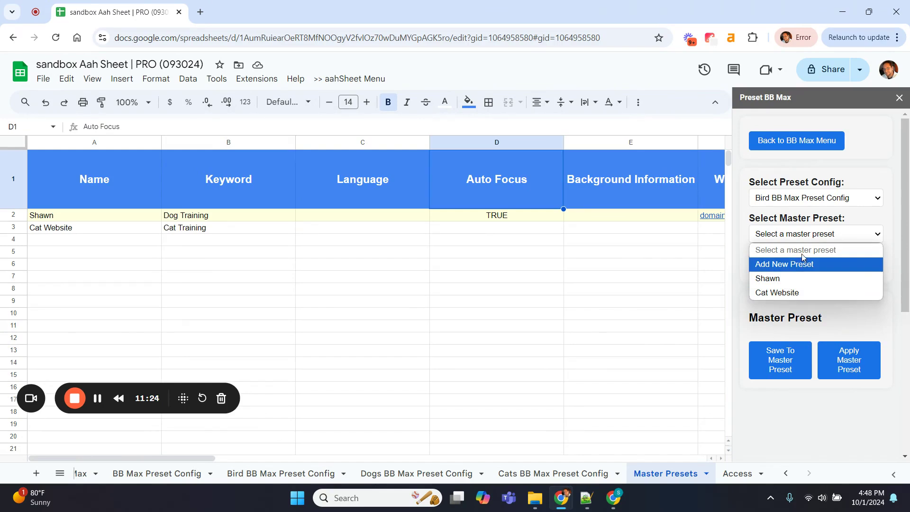
left_click(774, 279)
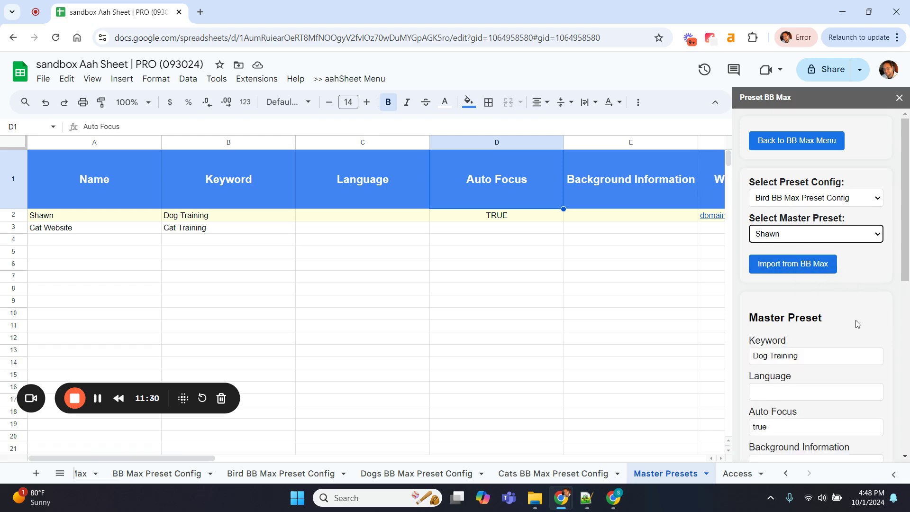
scroll(858, 325, "down", 7)
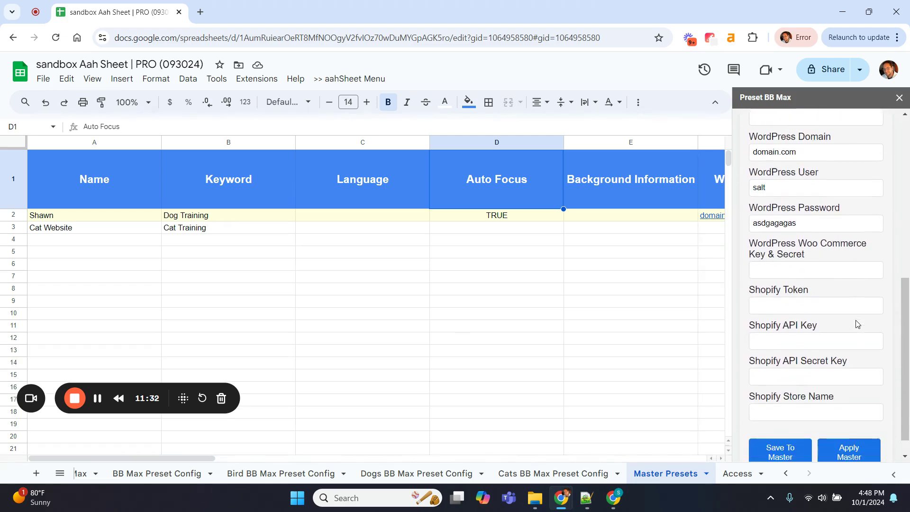
scroll(811, 290, "down", 1)
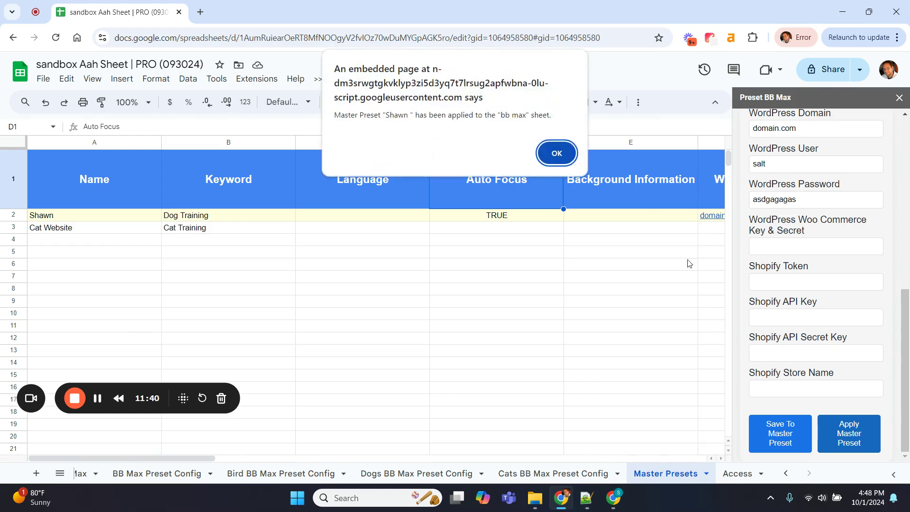
left_click(557, 152)
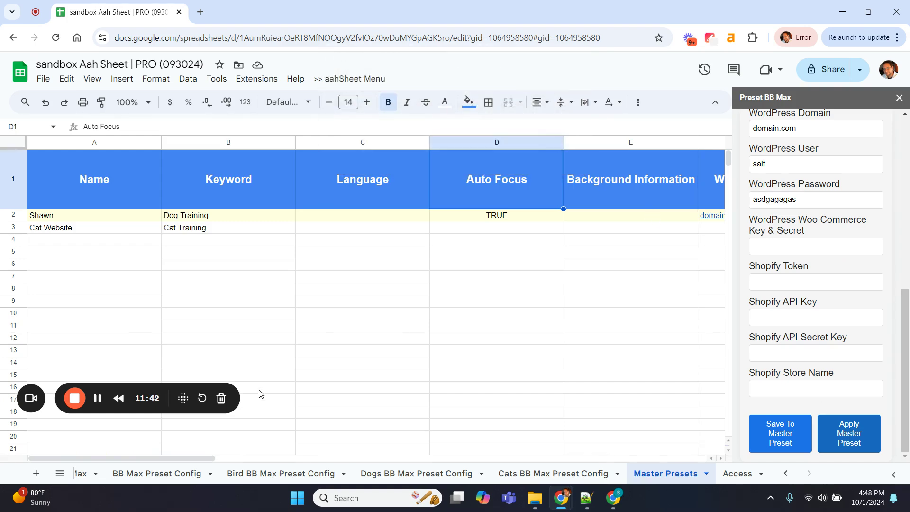
Return to the BB Max sheet and scroll back across its columns to column E
scroll(251, 477, "up", 3)
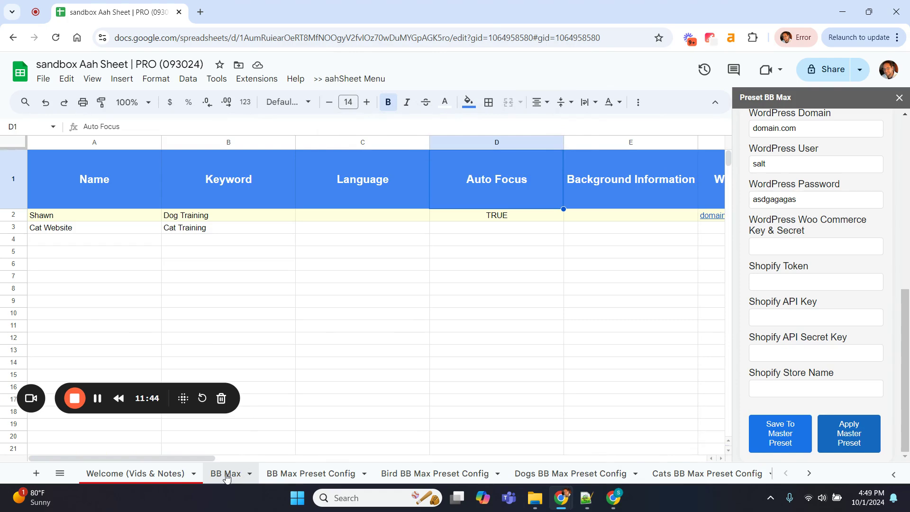
left_click(250, 474)
scroll(202, 311, "right", 10)
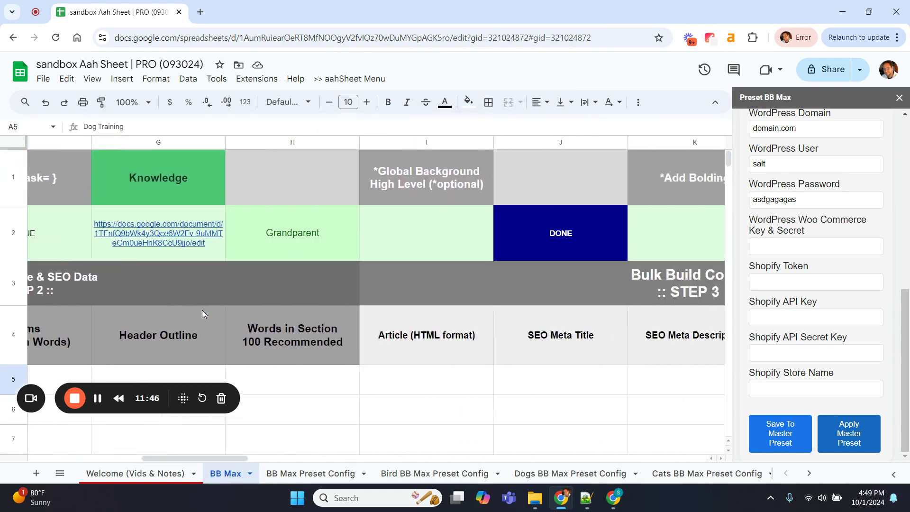
scroll(202, 310, "right", 10)
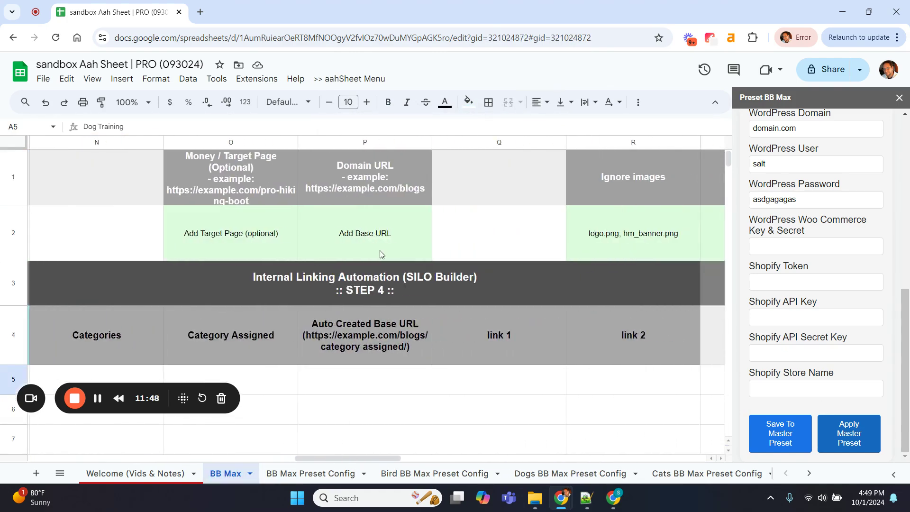
scroll(380, 250, "right", 2)
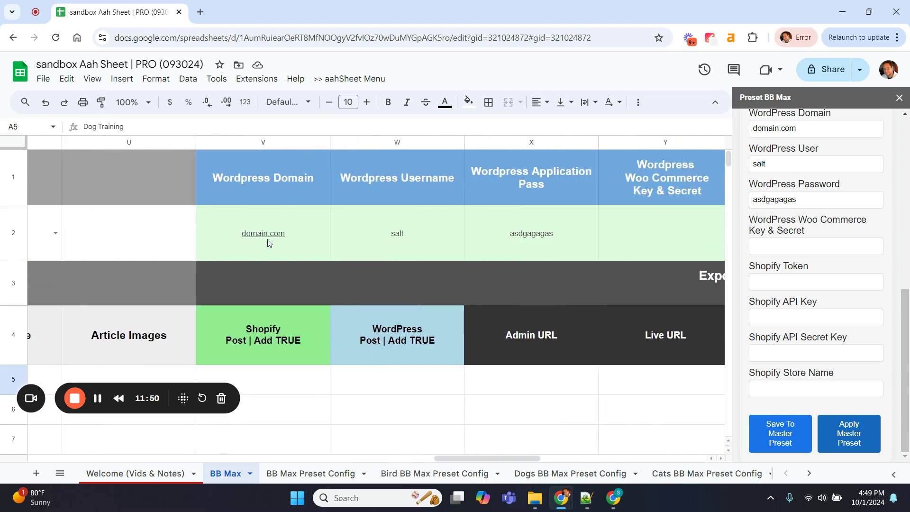
scroll(542, 236, "left", 15)
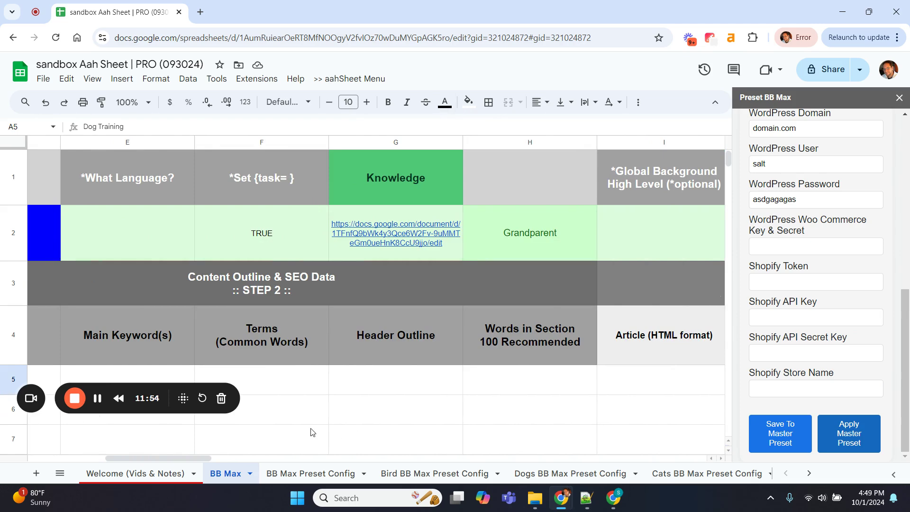
Open the BB Max Preset Config sheet, leaving its sheet menu without changes
left_click(313, 474)
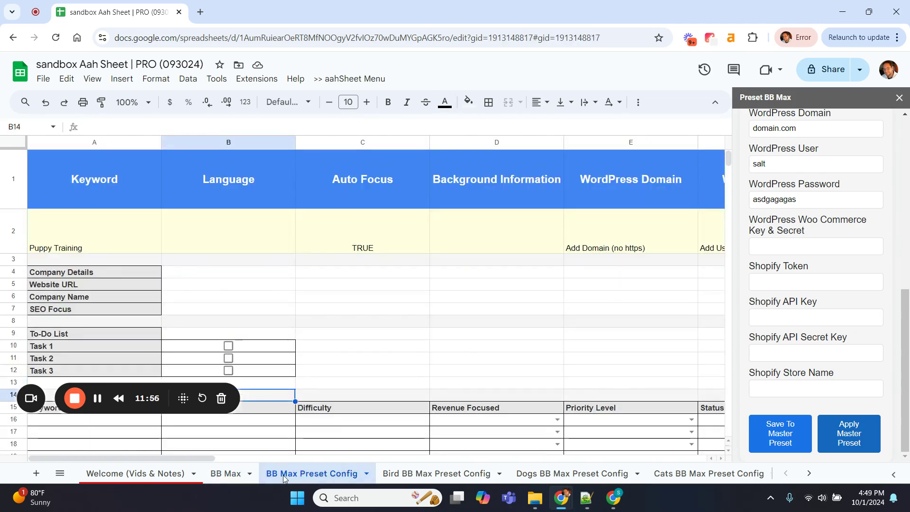
right_click(303, 473)
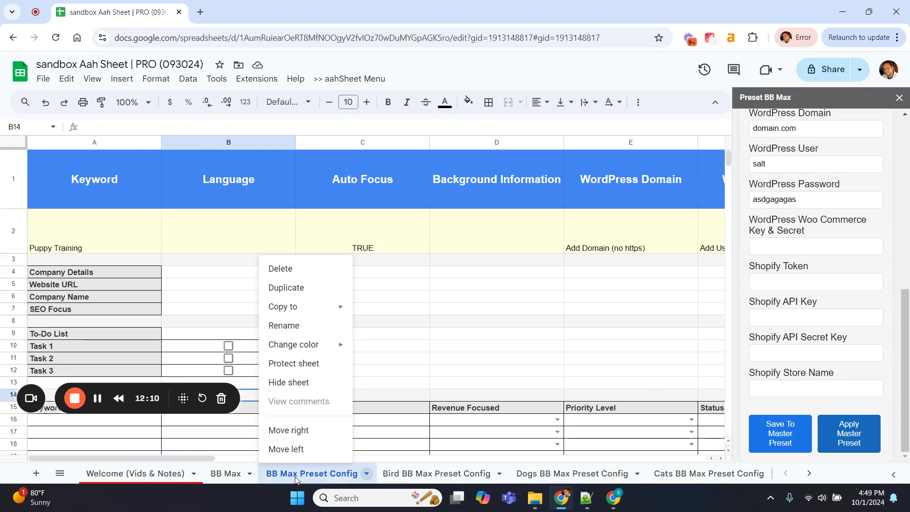
left_click(394, 372)
scroll(392, 376, "down", 4)
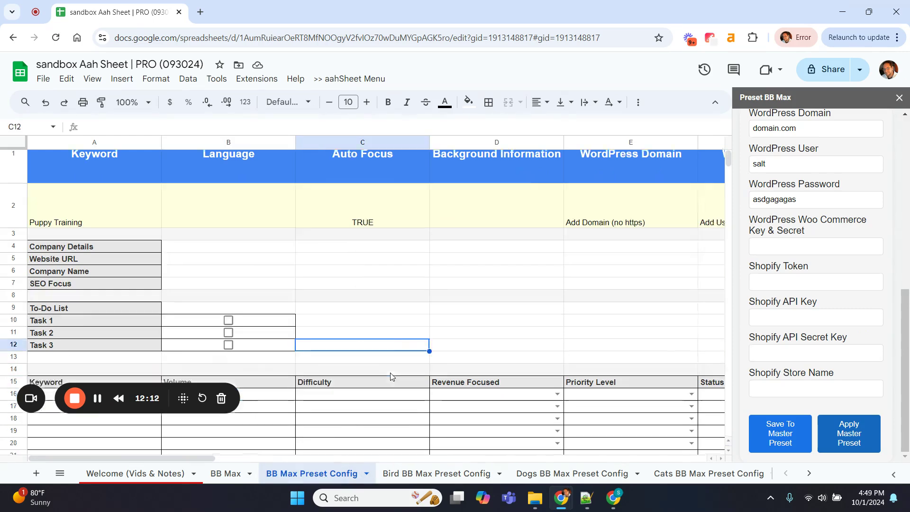
Browse the Keyword, Volume and Difficulty table from row 16 down to the Task checklist
left_click_drag(116, 224, 152, 325)
left_click(188, 315)
scroll(188, 315, "up", 3)
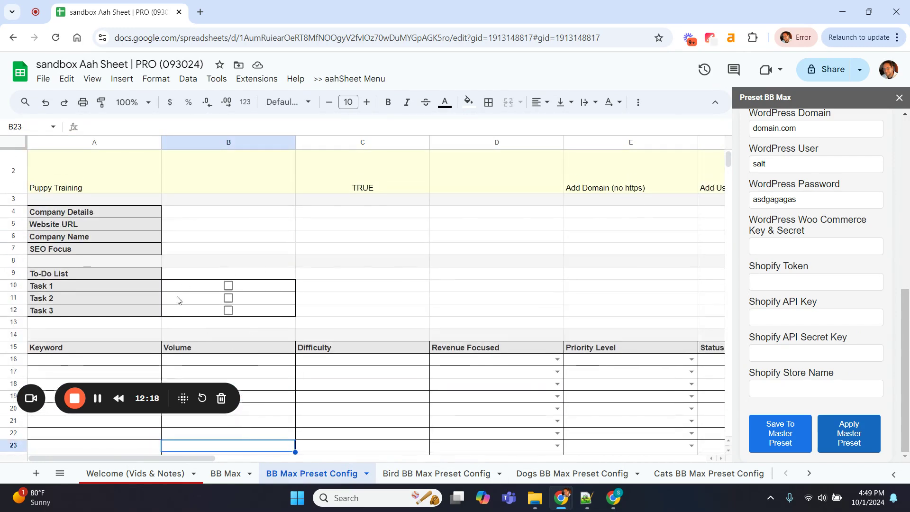
scroll(177, 300, "down", 2)
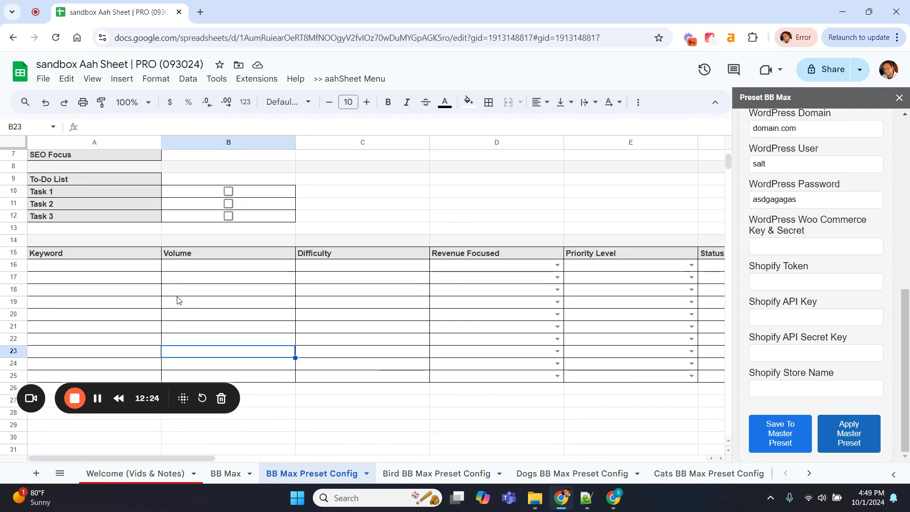
scroll(134, 284, "up", 1)
scroll(136, 286, "down", 2)
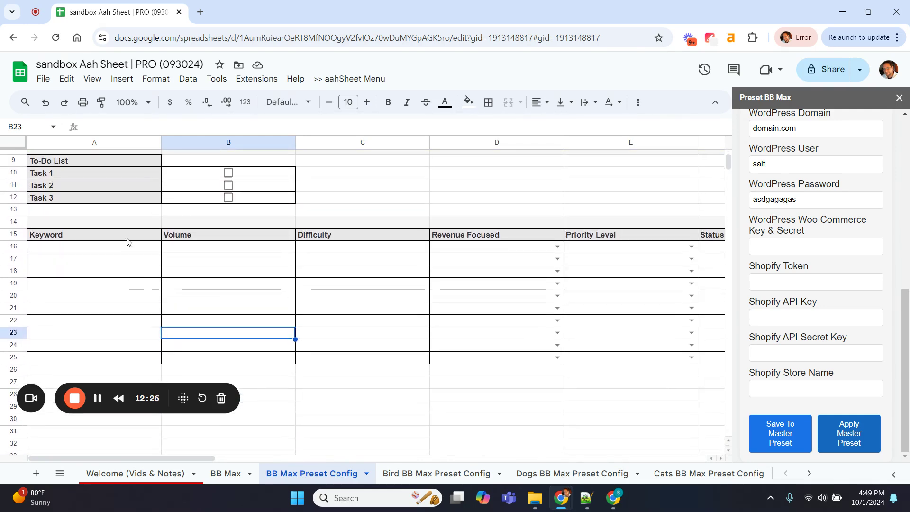
left_click(298, 285)
scroll(298, 286, "up", 5)
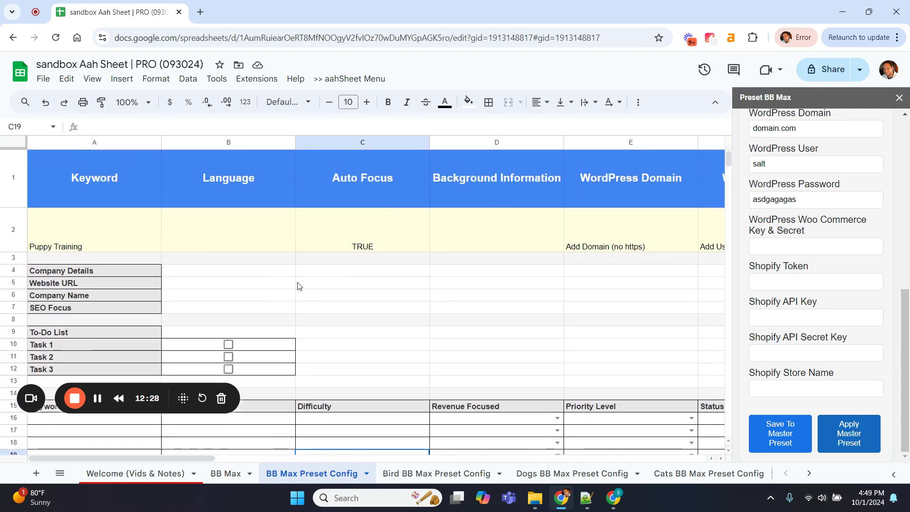
scroll(298, 286, "down", 5)
left_click(364, 361)
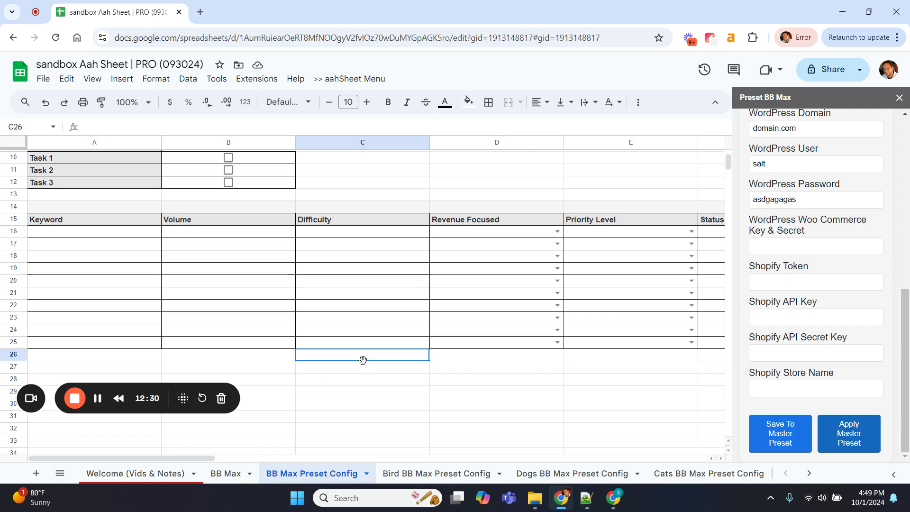
left_click(346, 399)
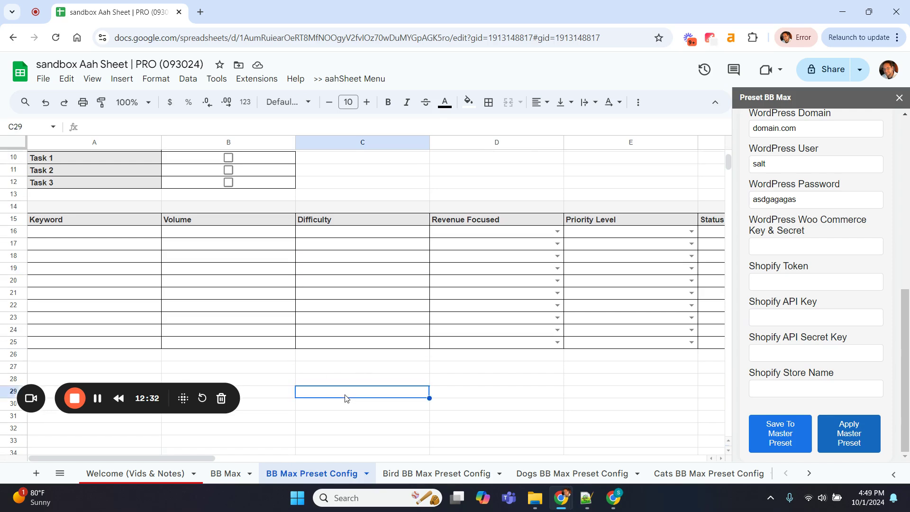
Delete the BB Max Preset Config and Bird BB Max Preset Config sheets
right_click(292, 477)
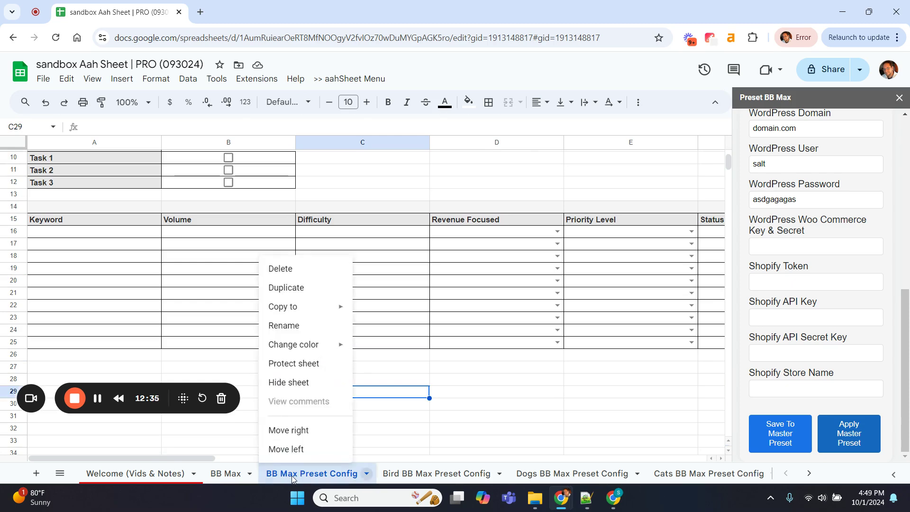
left_click(304, 269)
left_click(581, 294)
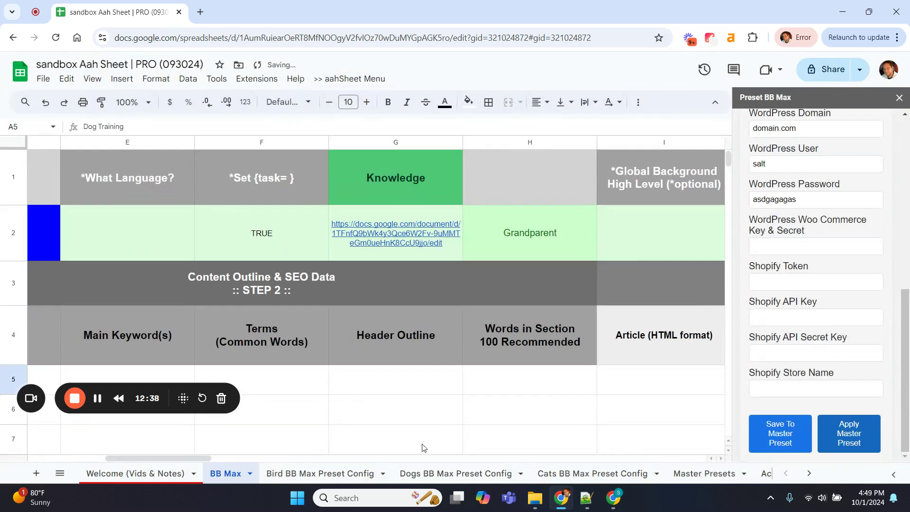
left_click(333, 476)
right_click(333, 476)
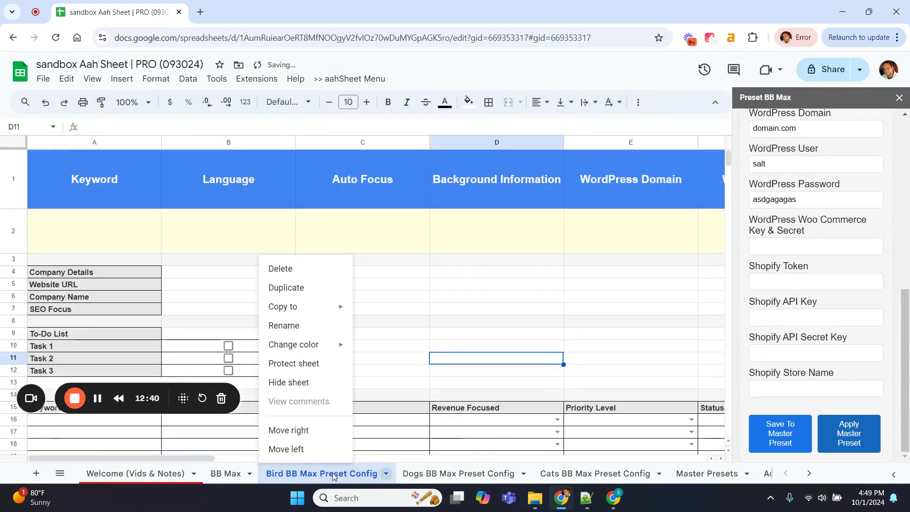
left_click(310, 268)
left_click(584, 295)
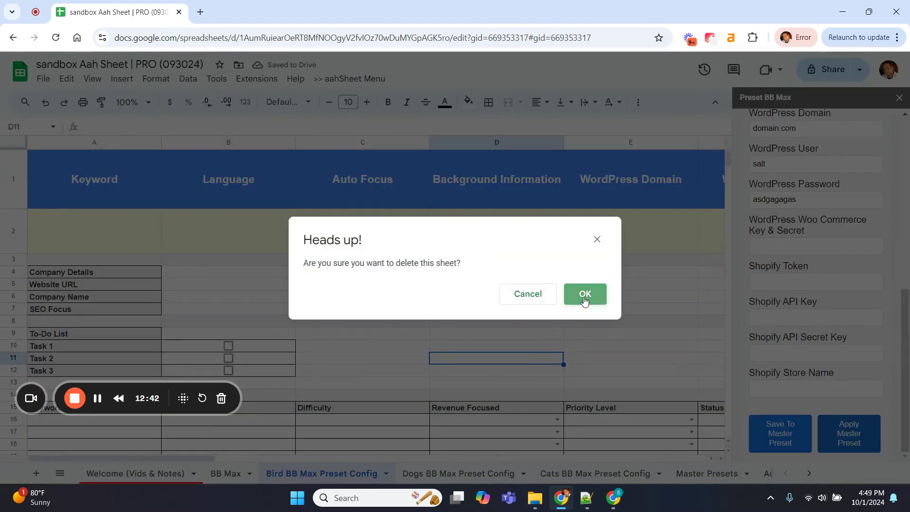
Delete the Dogs and Cats BB Max Preset Config sheets
left_click(334, 472)
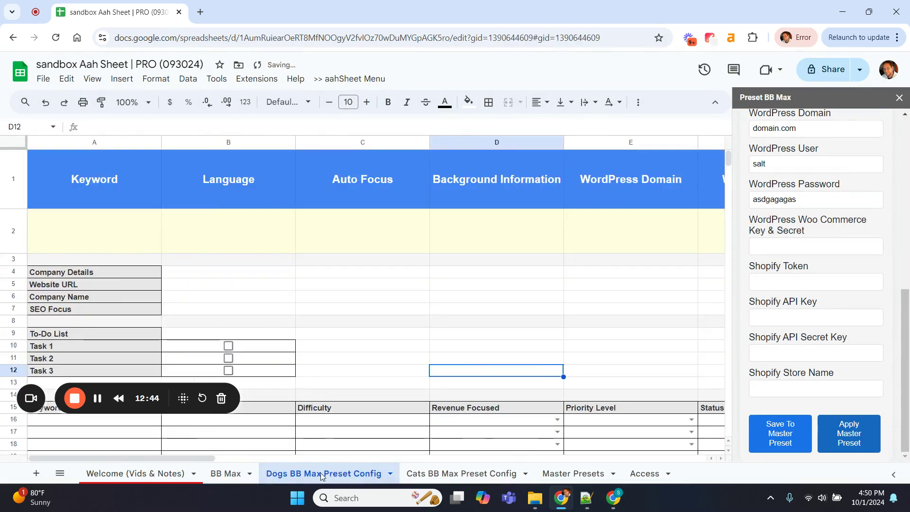
right_click(318, 474)
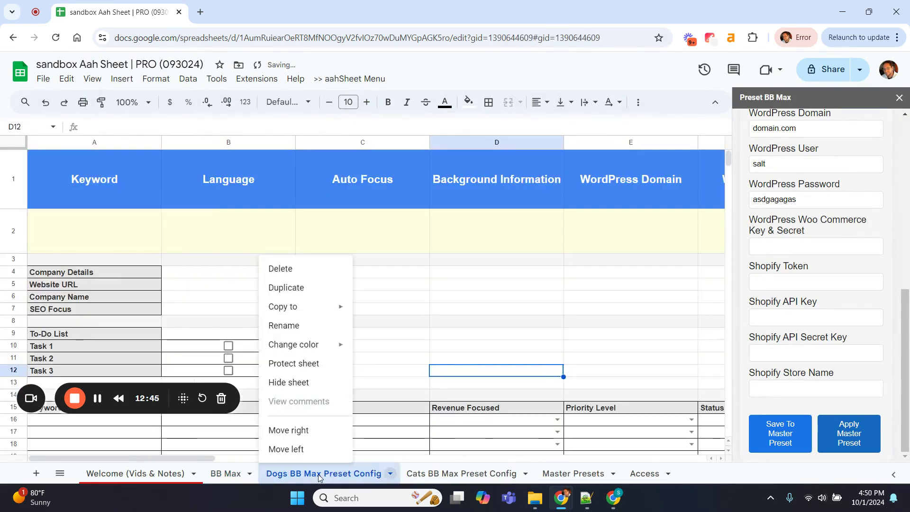
left_click(305, 269)
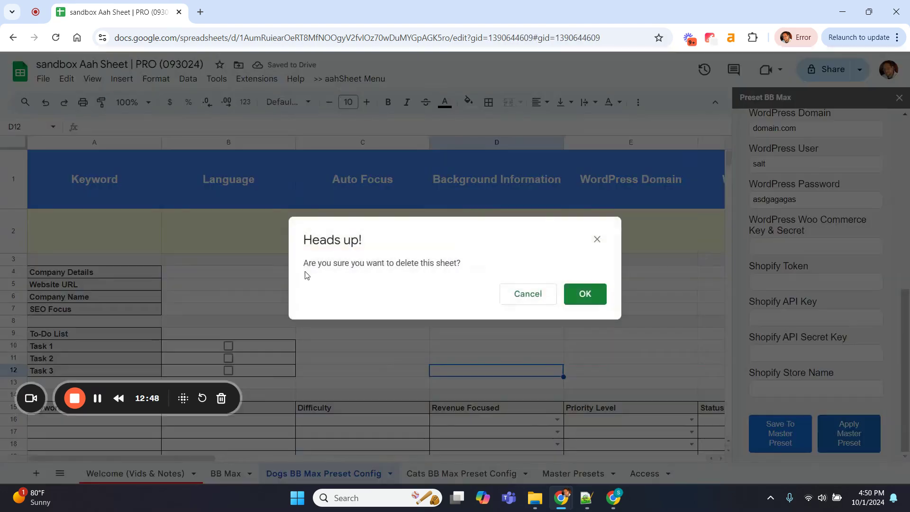
left_click(588, 295)
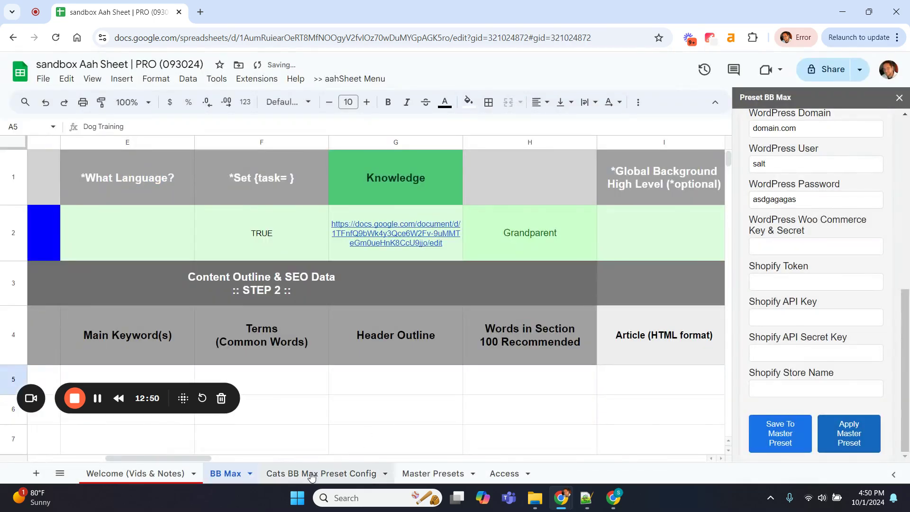
left_click(311, 472)
right_click(311, 472)
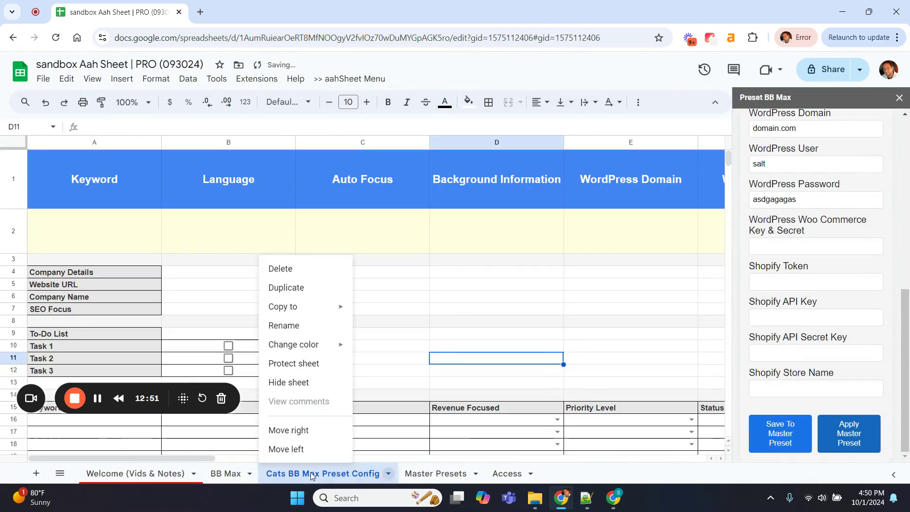
left_click(305, 268)
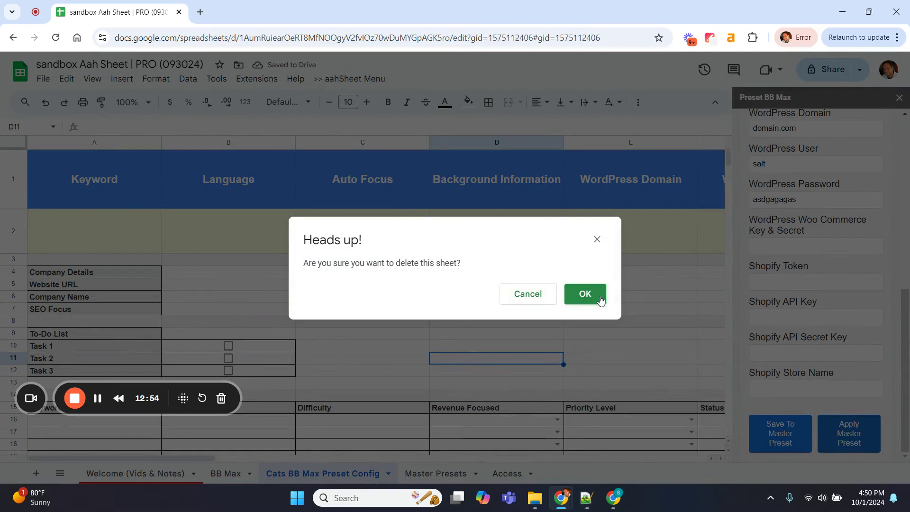
left_click(588, 297)
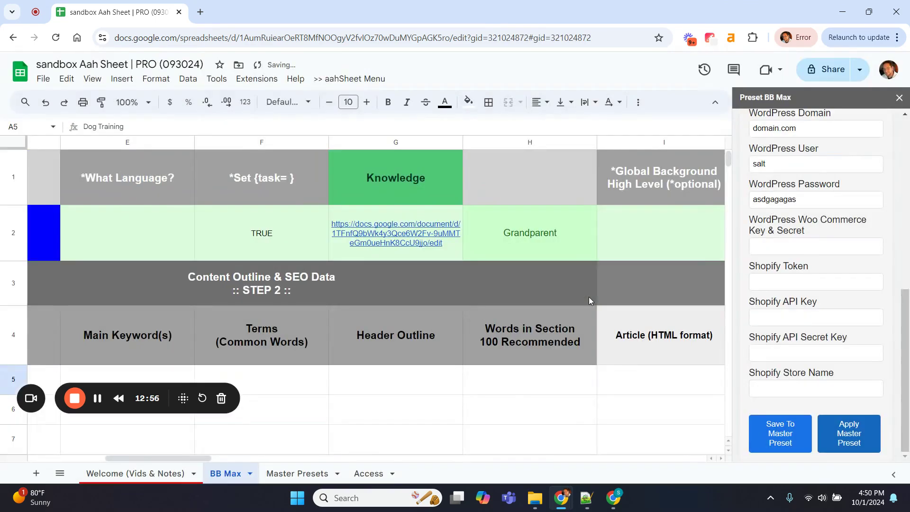
Switch to the Master Presets sheet, dismissing its sheet menu without changes
left_click(298, 474)
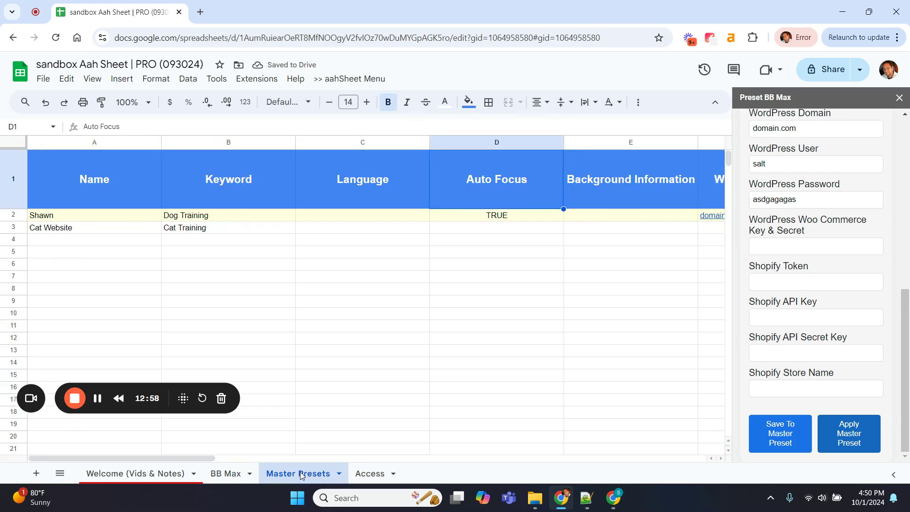
right_click(282, 474)
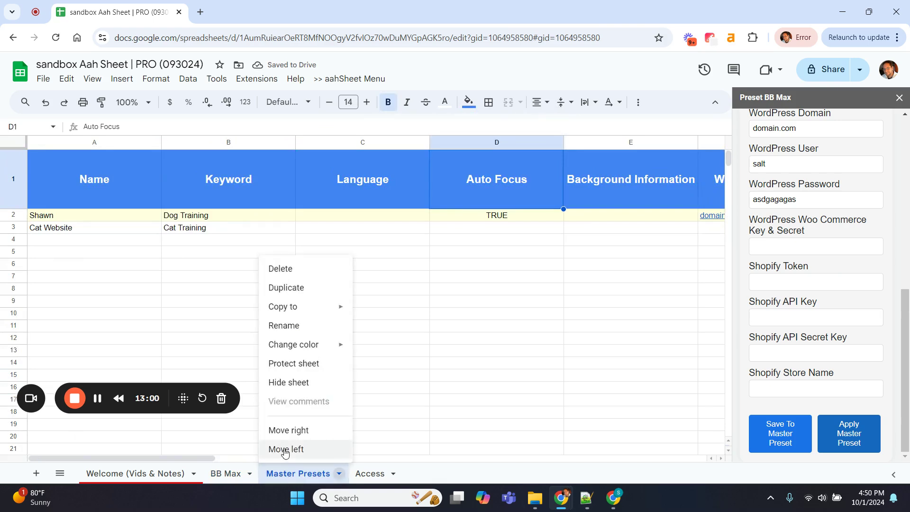
left_click(455, 352)
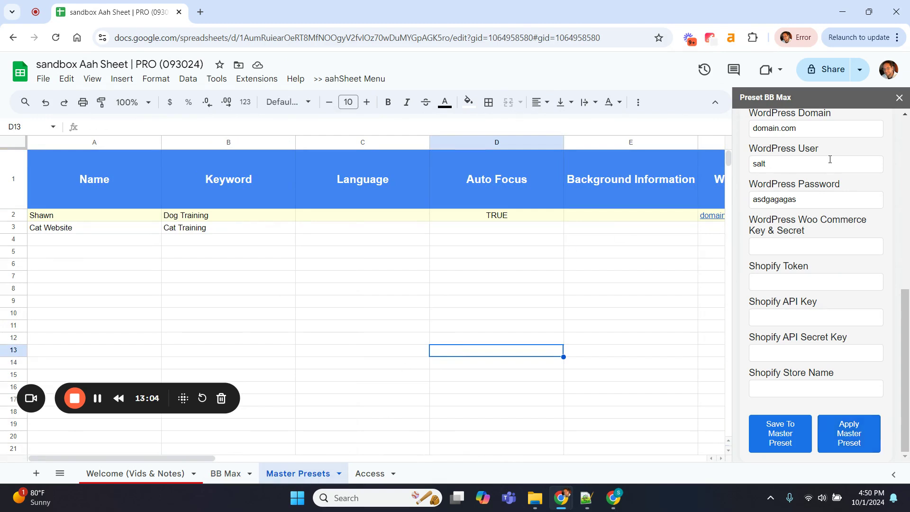
scroll(830, 160, "up", 10)
Run BB Max Options > Configure Presets, then hide the regenerated BB Max Preset Config sheet
left_click(779, 142)
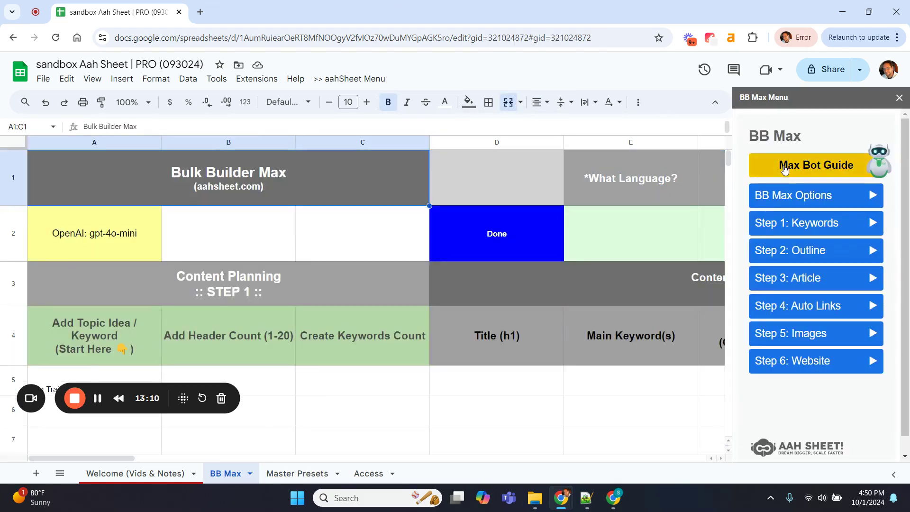
left_click(795, 206)
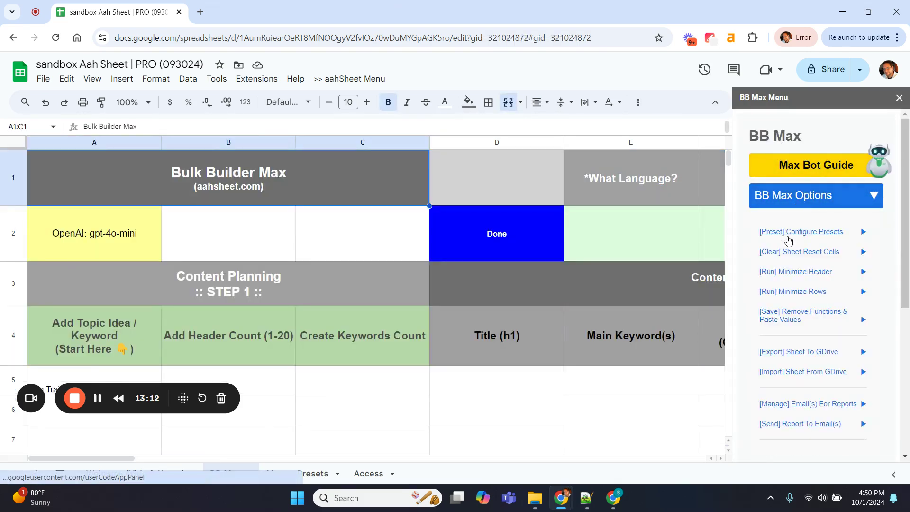
left_click(789, 237)
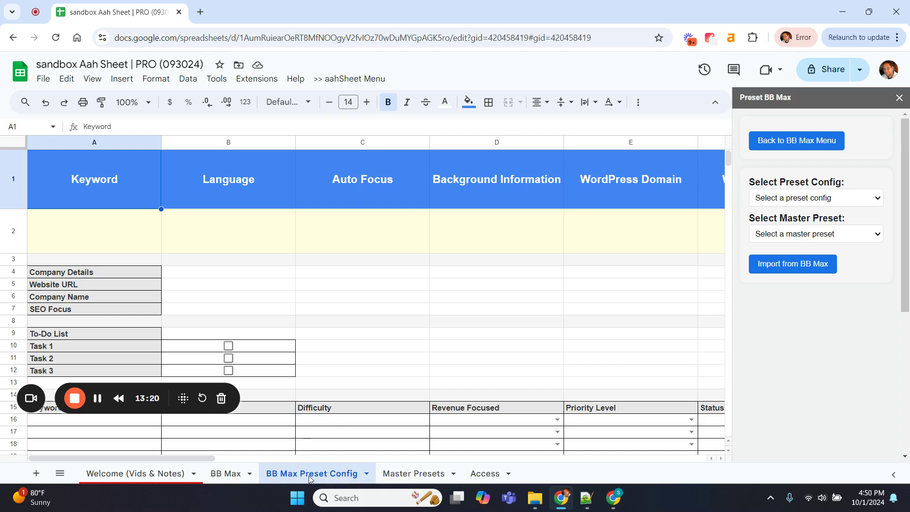
right_click(299, 472)
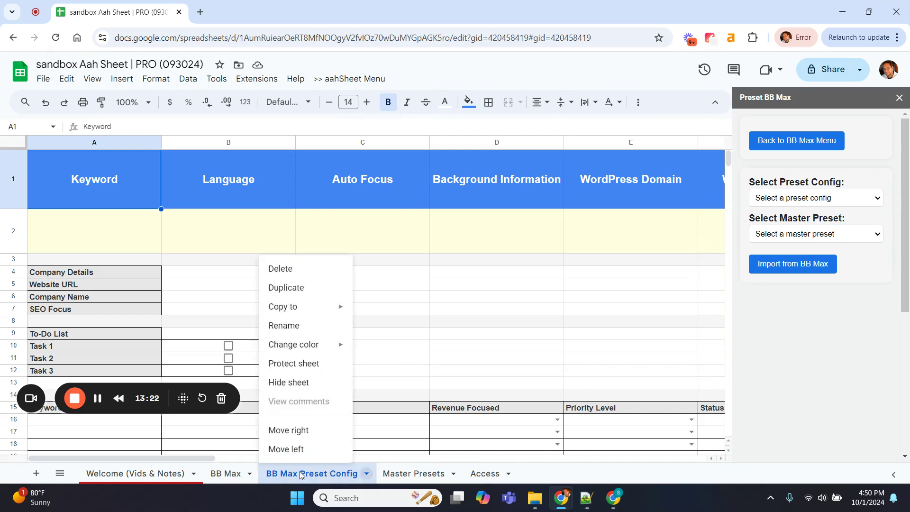
left_click(312, 381)
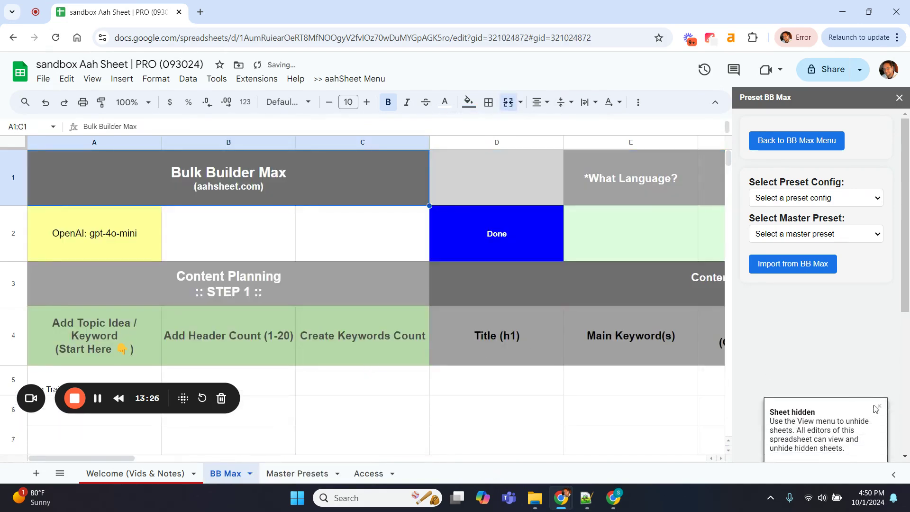
left_click(880, 407)
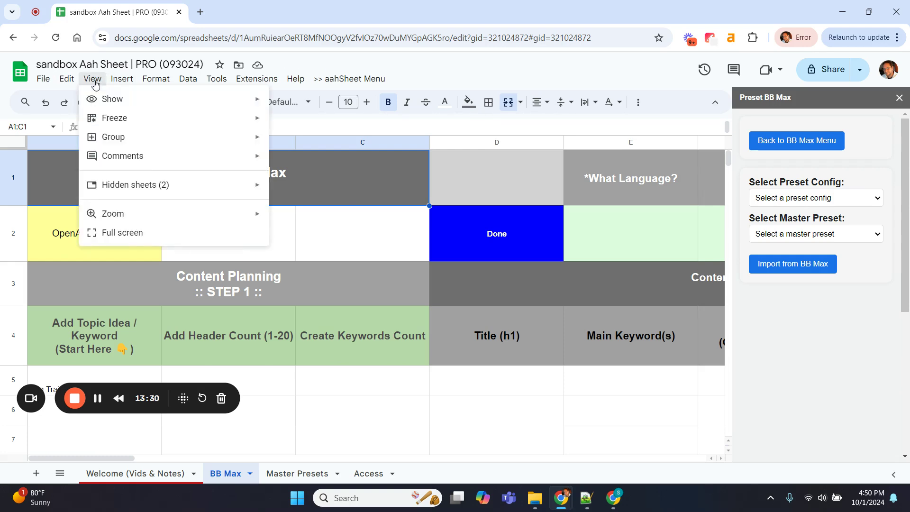
mouse_move(112, 185)
left_click(363, 392)
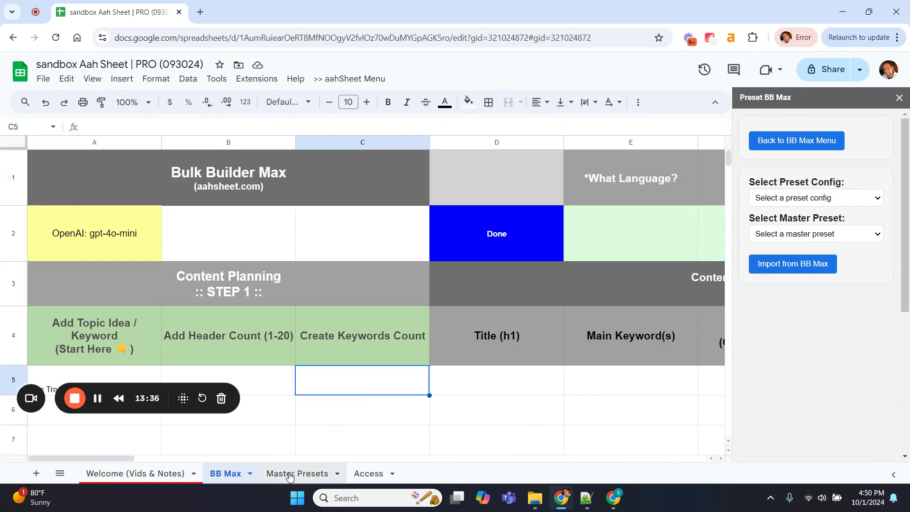
Reopen Configure Presets, check the saved master presets list, and return to Master Presets
left_click(782, 144)
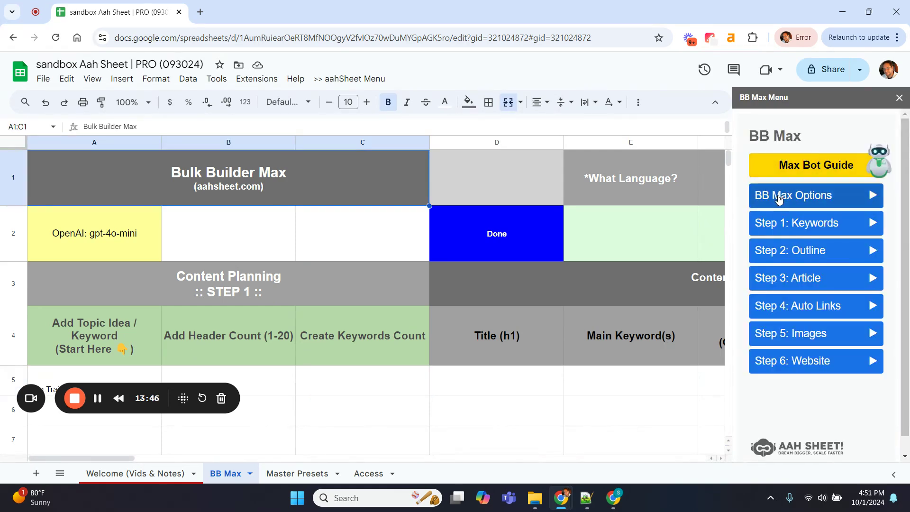
left_click(780, 195)
left_click(788, 235)
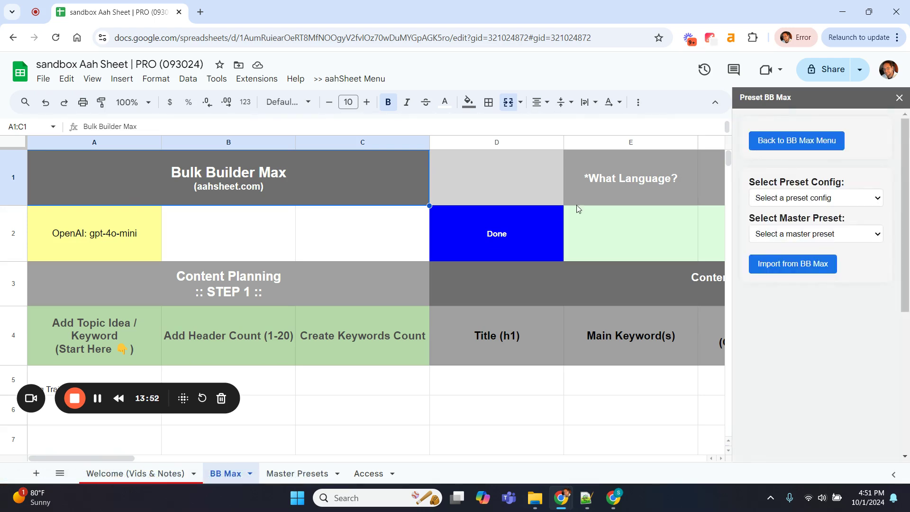
left_click(787, 238)
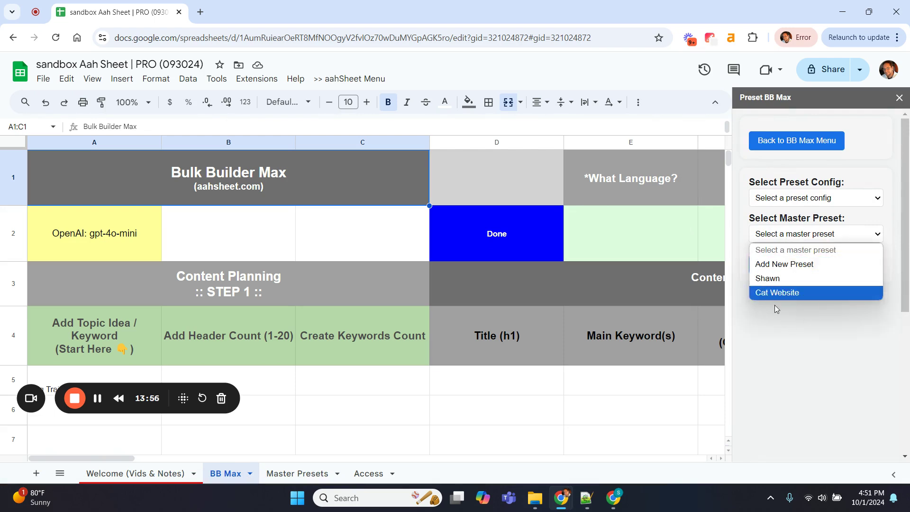
left_click(816, 371)
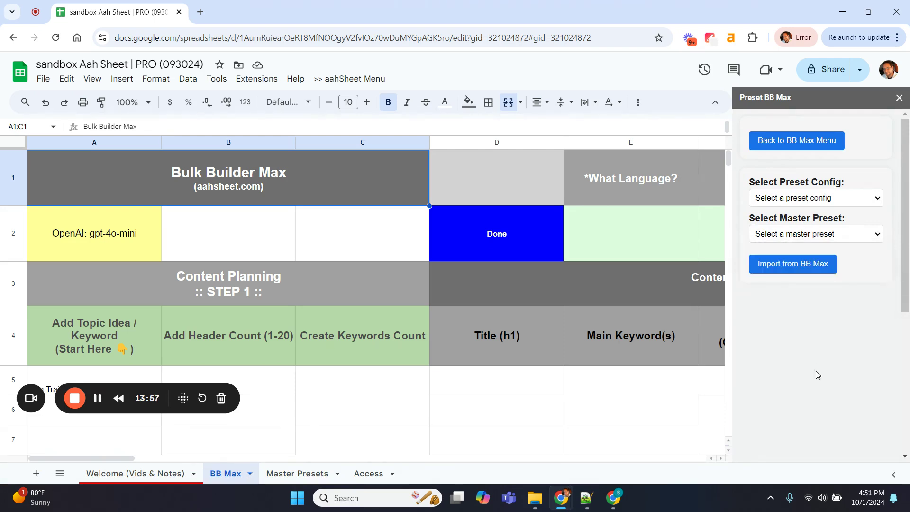
left_click(294, 474)
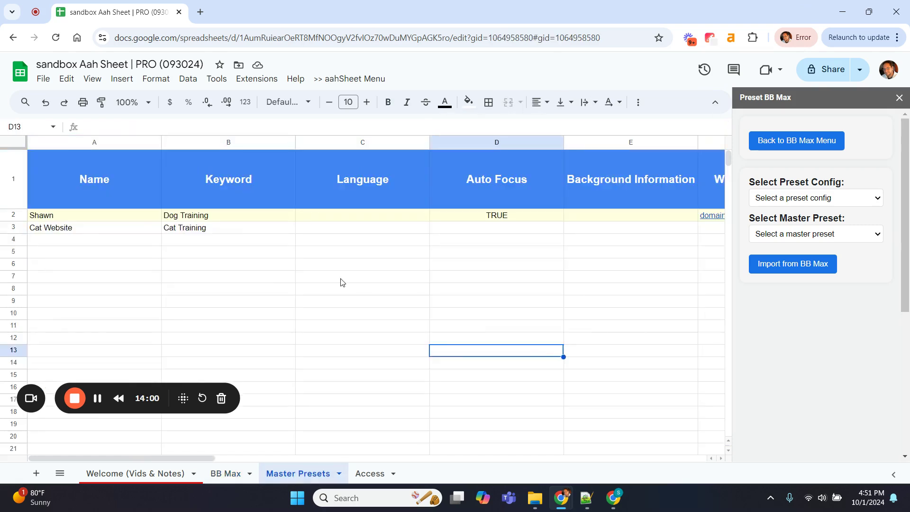
Enter test preset names abc, cd, 123, adsgfa, afba, ahga, art, ava and abab into A4:A12
left_click(110, 245)
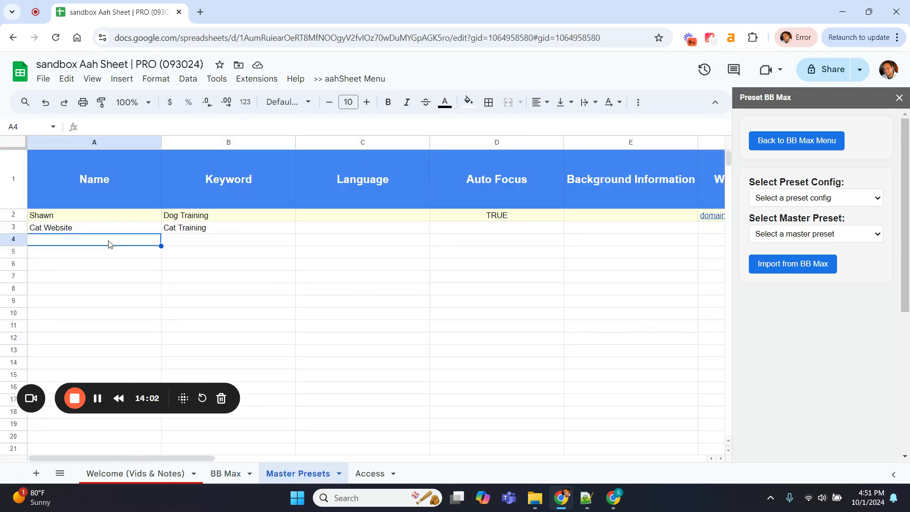
type("abc")
key("Return")
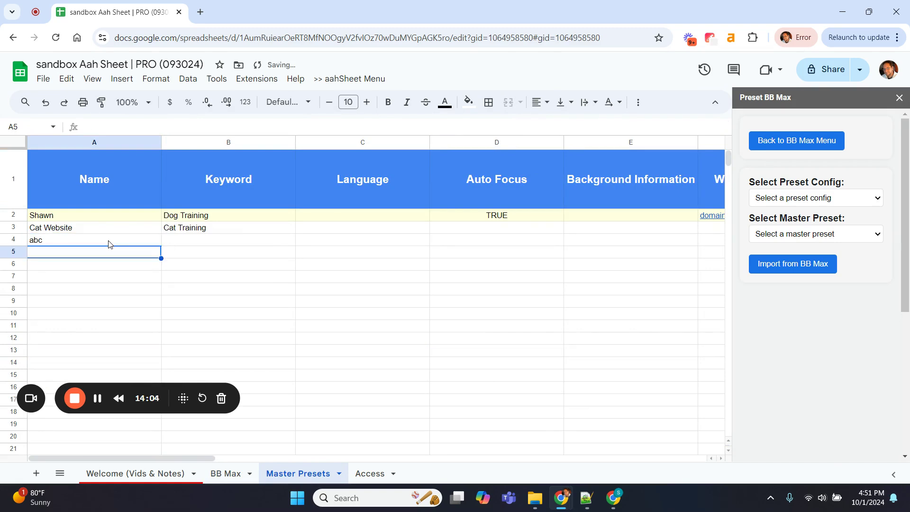
type("cd")
key("Return")
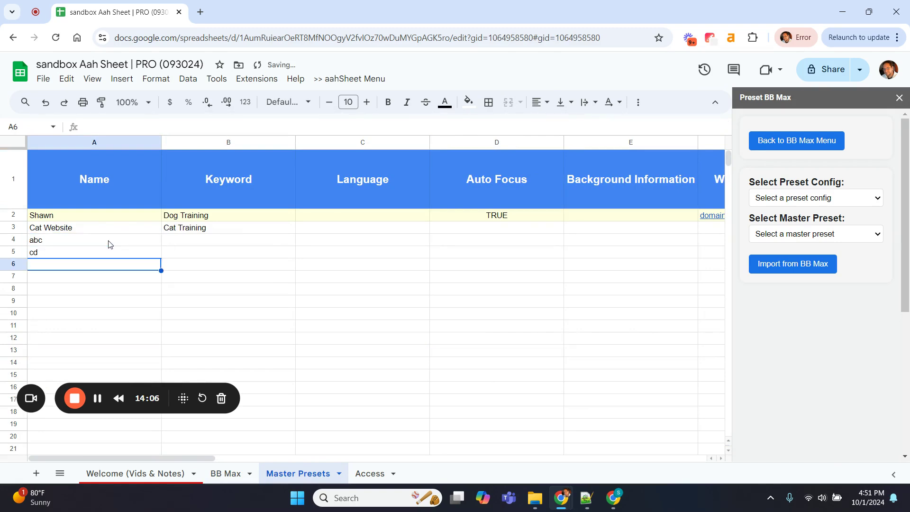
type("123")
key("Return")
type("adsgfa")
key("Return")
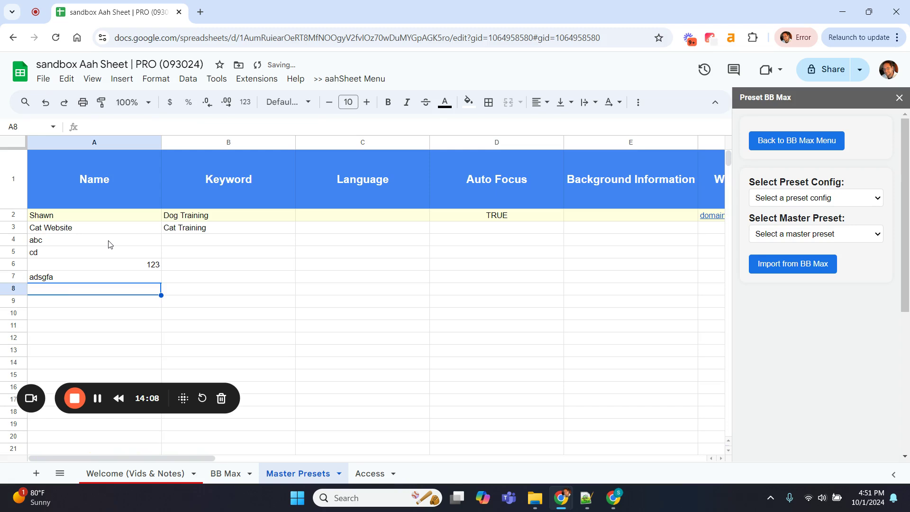
type("afba")
key("Return")
type("ahga")
key("Return")
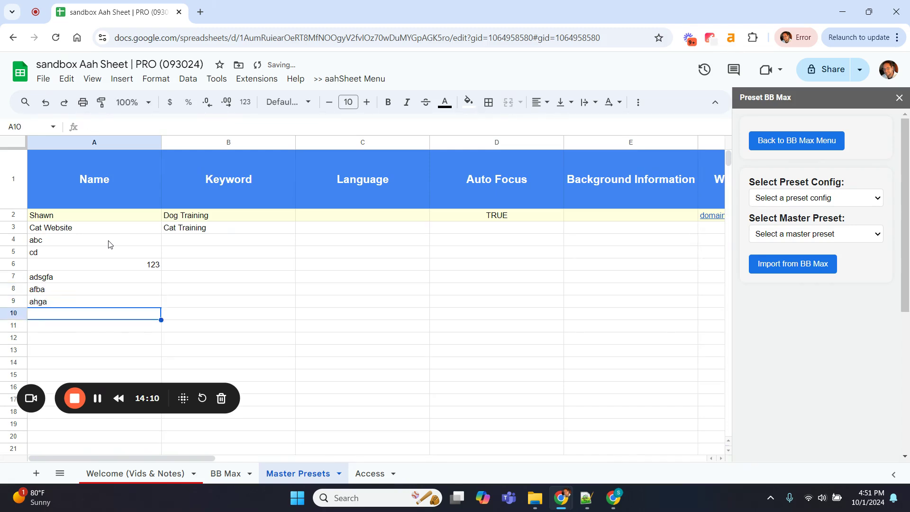
type("art")
key("Return")
type("ava")
key("Return")
type("abab")
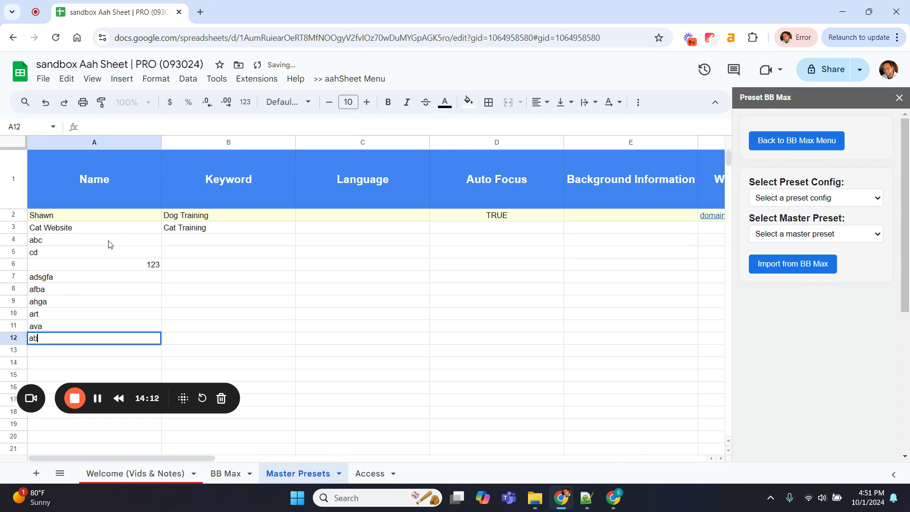
key("Return")
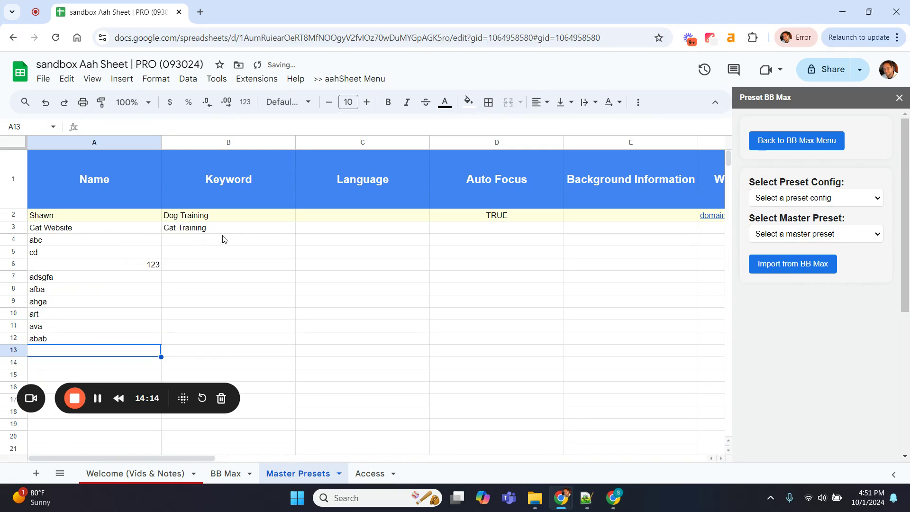
Enter the keyword training in B4 and reselect it for copying down
left_click(223, 243)
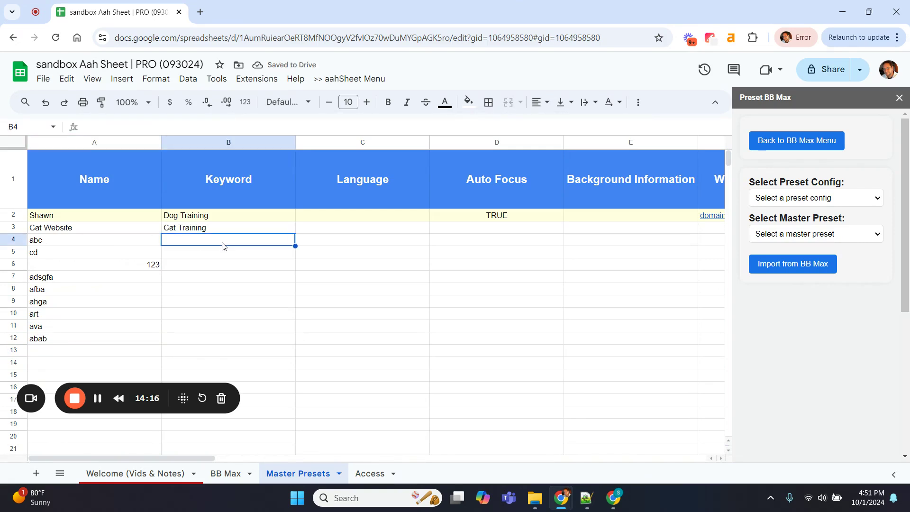
type("training")
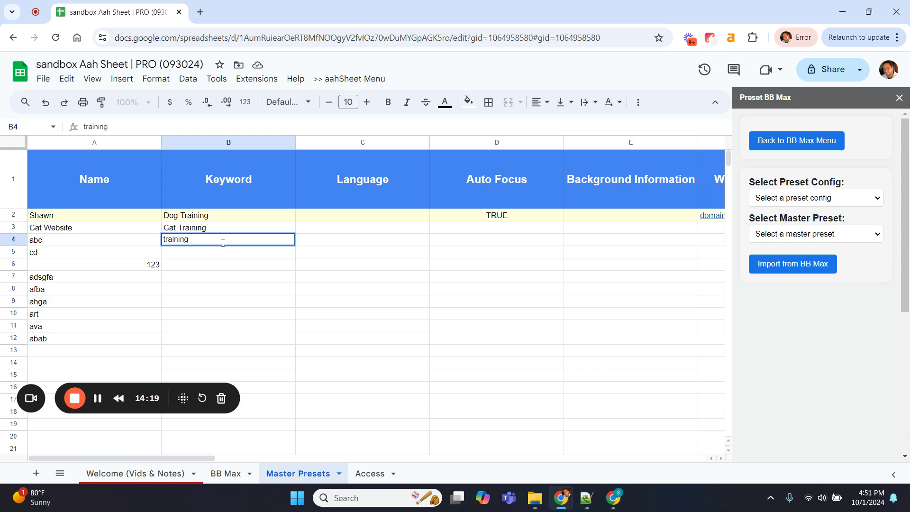
left_click(286, 278)
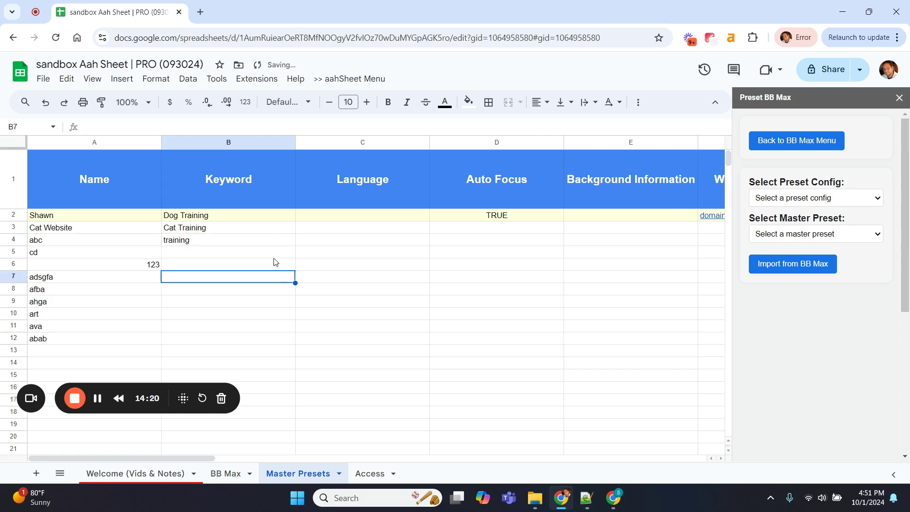
left_click(276, 242)
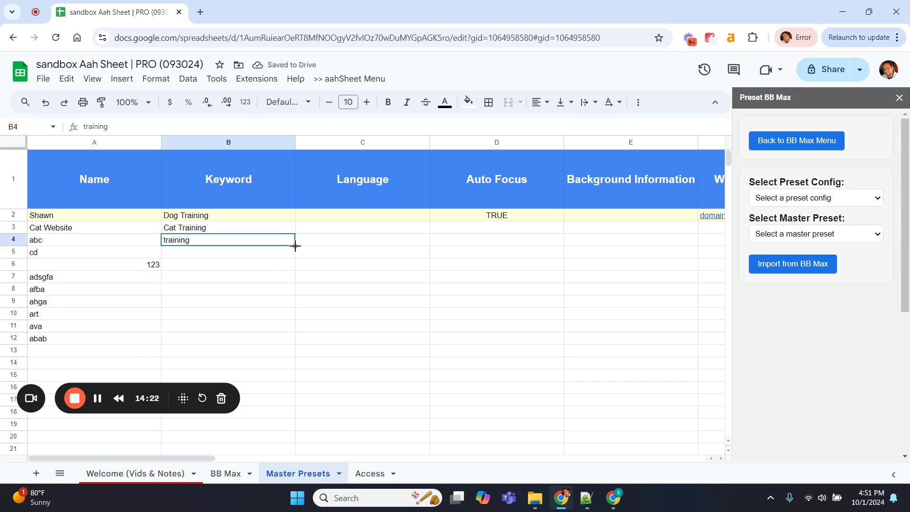
Copy the keyword training down to row 12 and fill TRUE down the Auto Focus column
left_click_drag(295, 247, 290, 341)
left_click(383, 326)
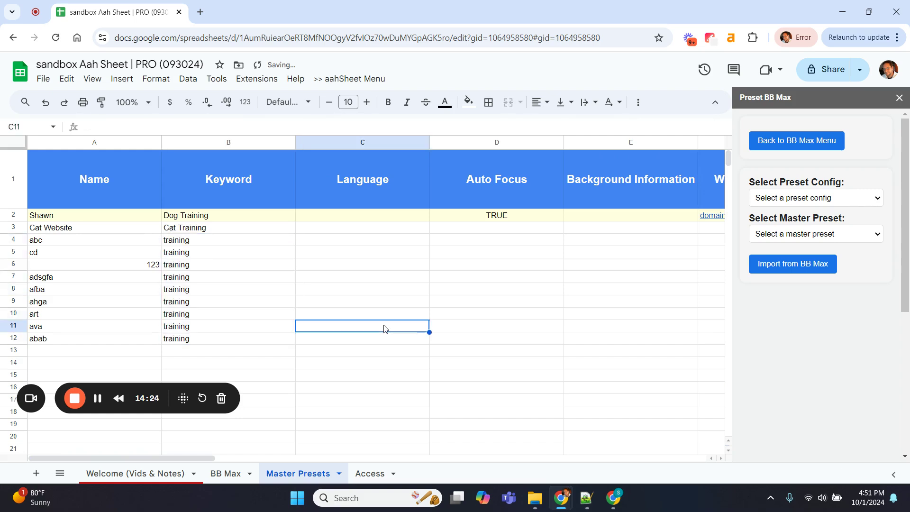
scroll(480, 312, "right", 2)
left_click(408, 217)
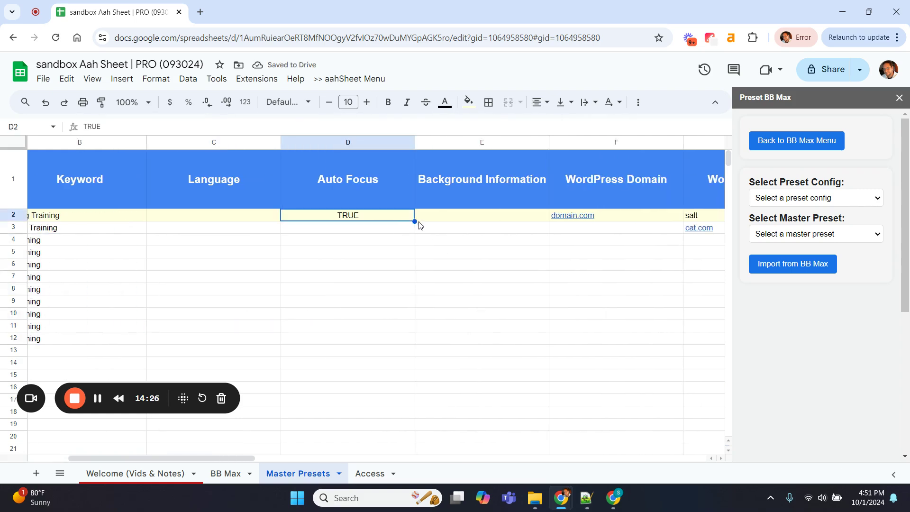
left_click_drag(415, 221, 408, 334)
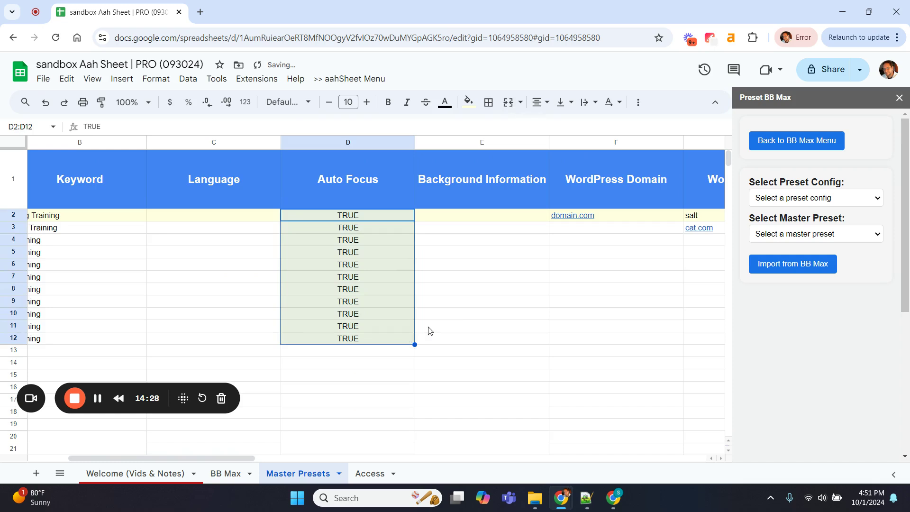
left_click(463, 316)
Clear the WooCommerce key in I3 and set the domain in F3 to cat.com
scroll(464, 322, "right", 3)
scroll(464, 322, "right", 1)
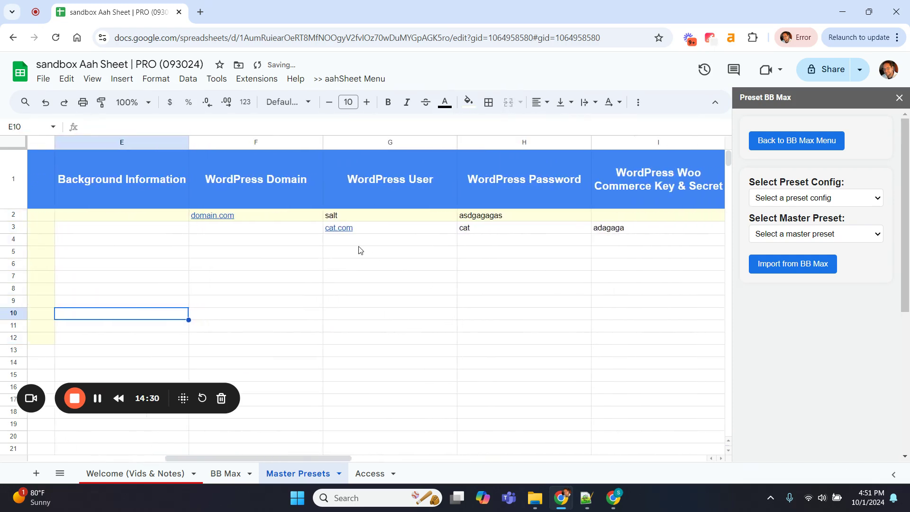
scroll(437, 292, "right", 2)
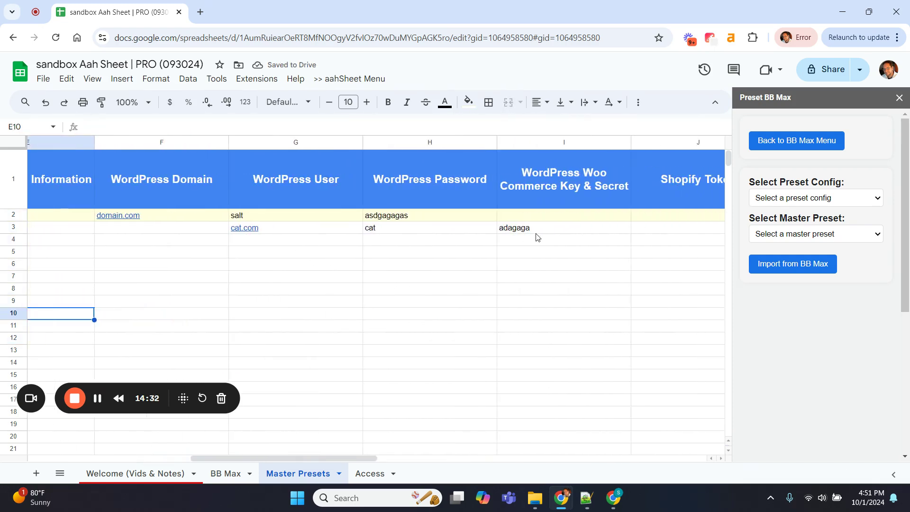
left_click(520, 232)
key("Delete")
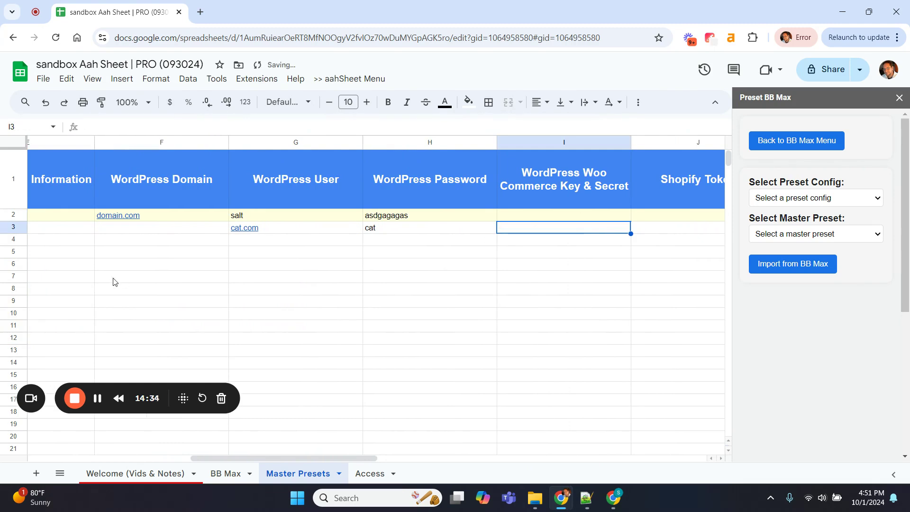
left_click(156, 225)
type("cat")
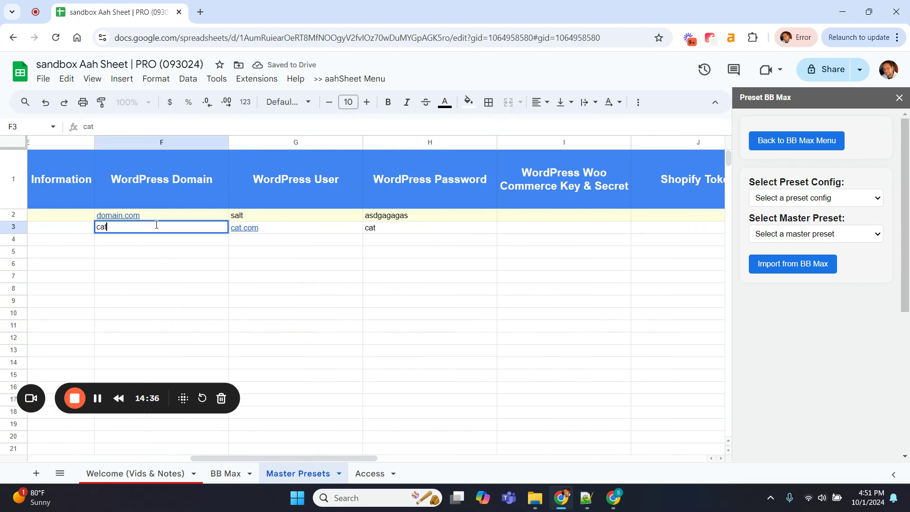
type(".com")
key("Return")
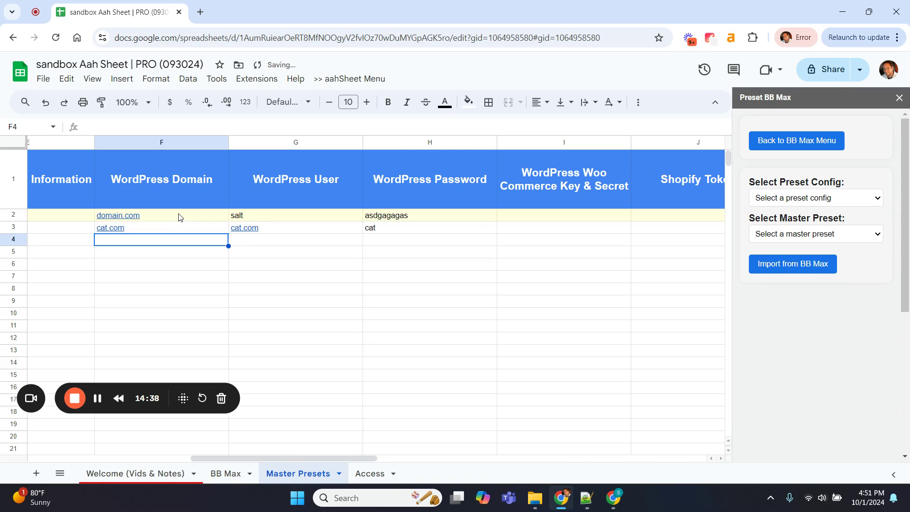
Copy the WordPress domain, user and password down the preset rows, then clear the extra row 13
left_click_drag(180, 217, 445, 231)
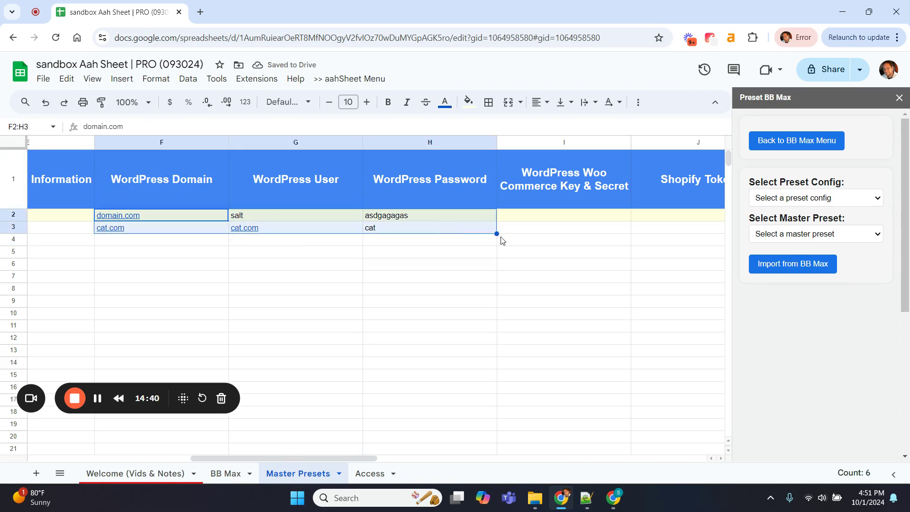
scroll(503, 240, "left", 5)
scroll(502, 241, "right", 4)
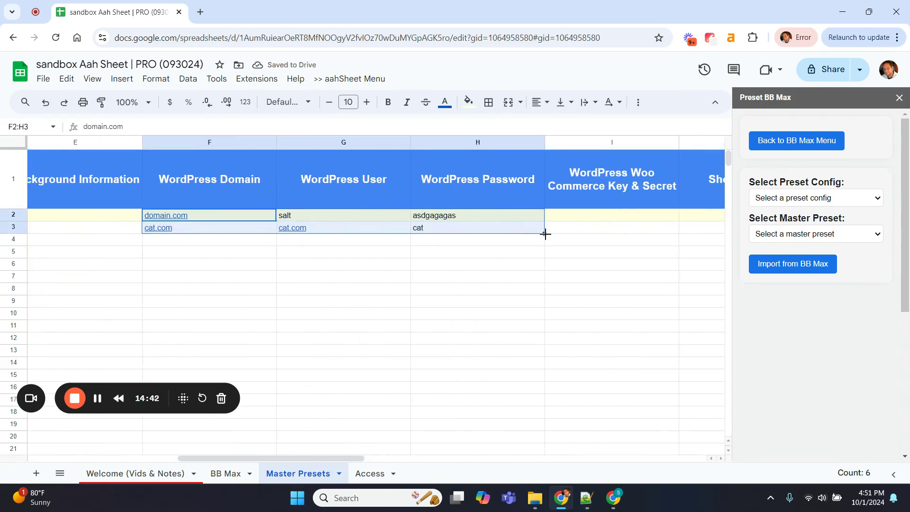
left_click_drag(545, 234, 546, 351)
scroll(549, 347, "left", 4)
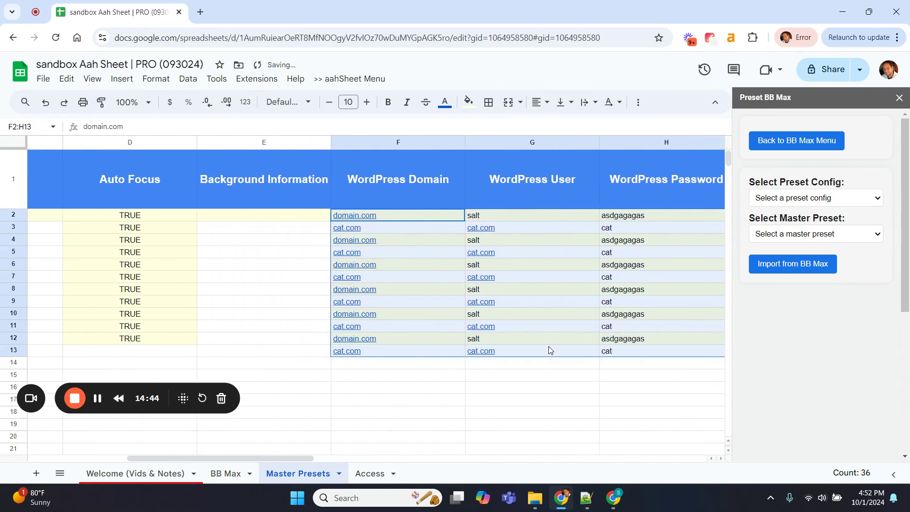
left_click(437, 354)
left_click(670, 355, "shift")
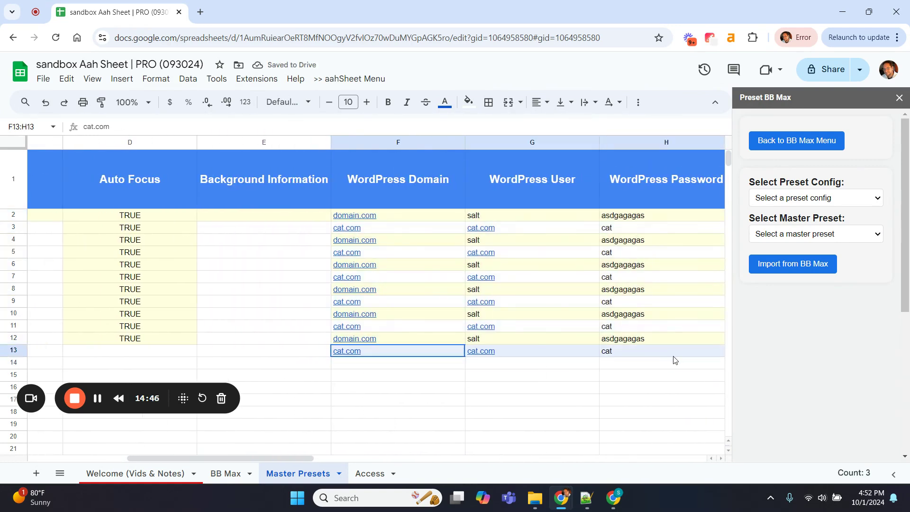
key("Delete")
Open the Select Master Preset list in the Preset BB Max sidebar
left_click(479, 377)
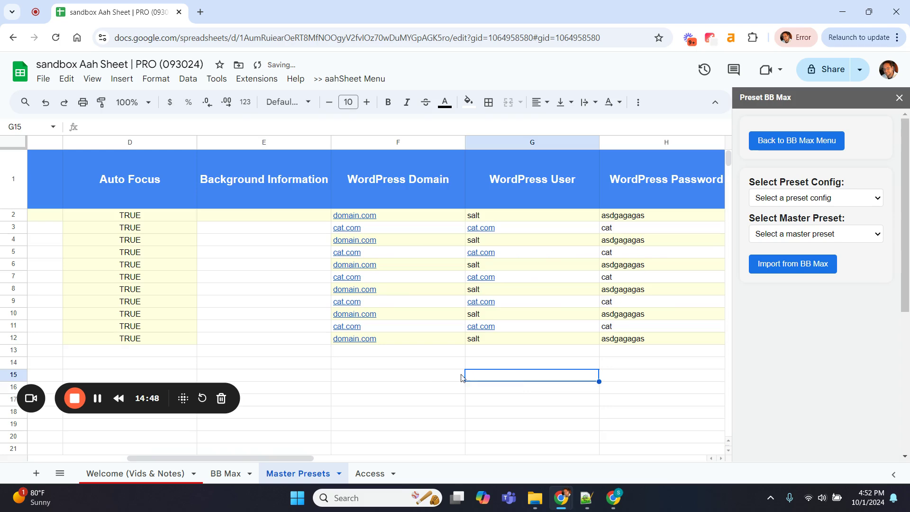
scroll(393, 384, "right", 2)
scroll(393, 384, "left", 6)
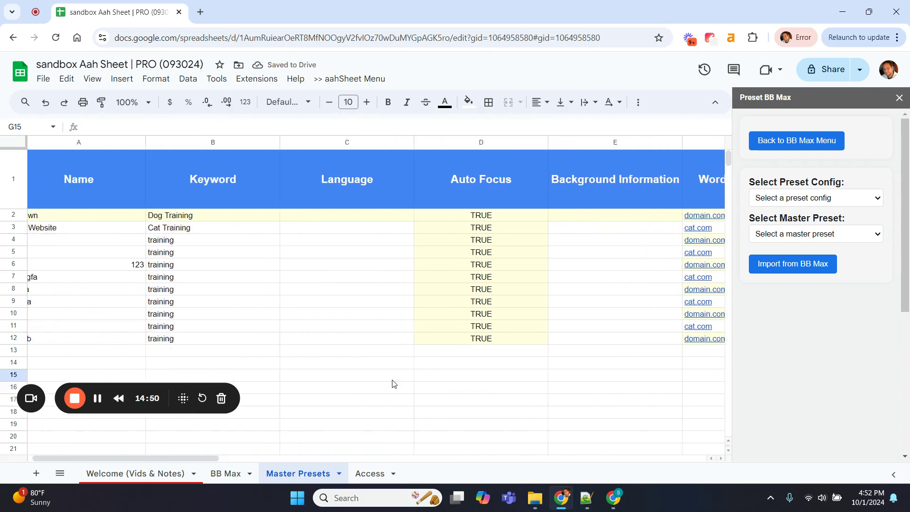
scroll(393, 384, "left", 1)
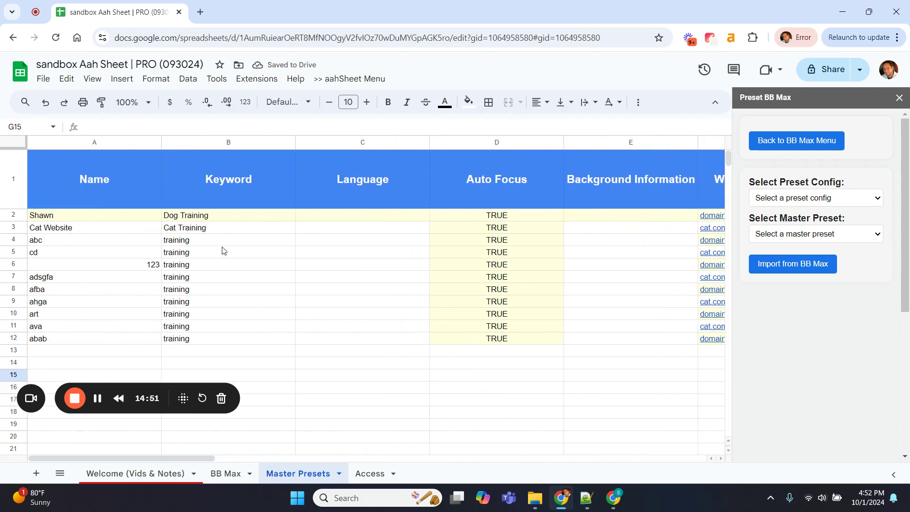
left_click(832, 240)
Reload the panel via BB Max Options > [Preset] Configure Presets and reopen its preset list on Master Presets
left_click(852, 341)
left_click(775, 146)
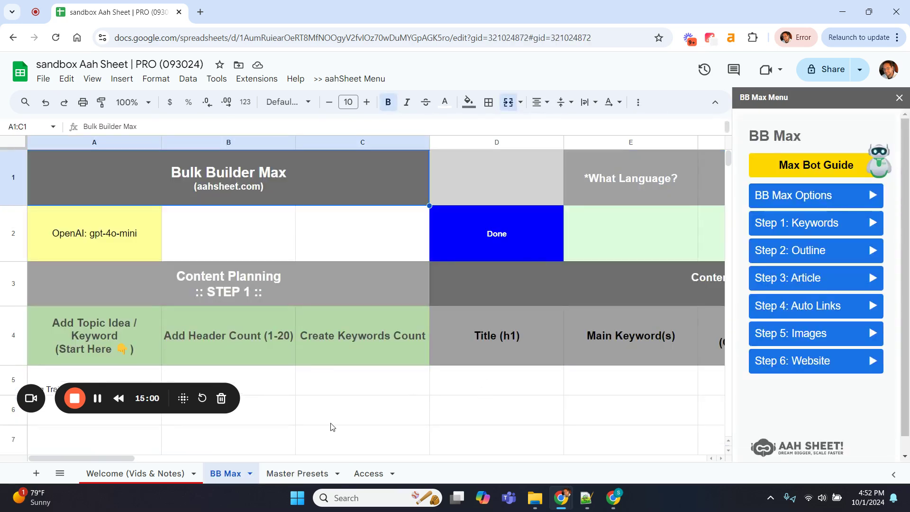
left_click(823, 196)
left_click(785, 233)
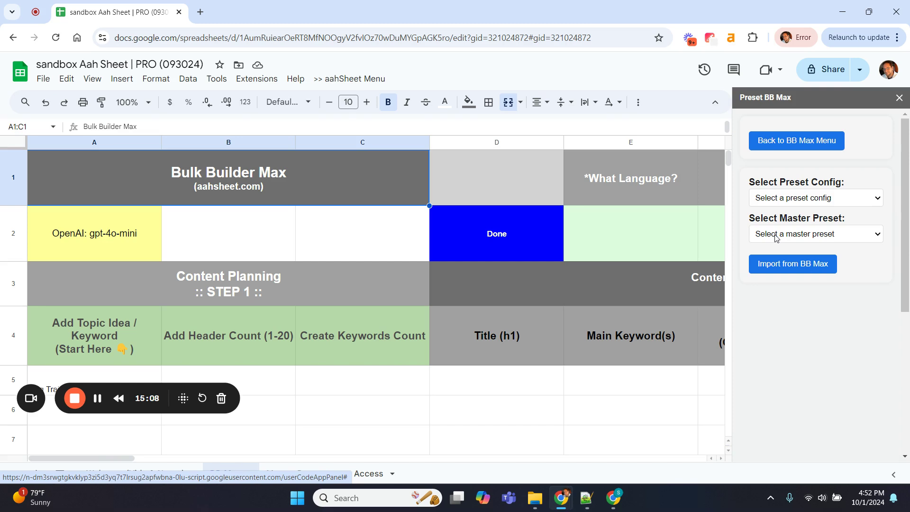
left_click(292, 471)
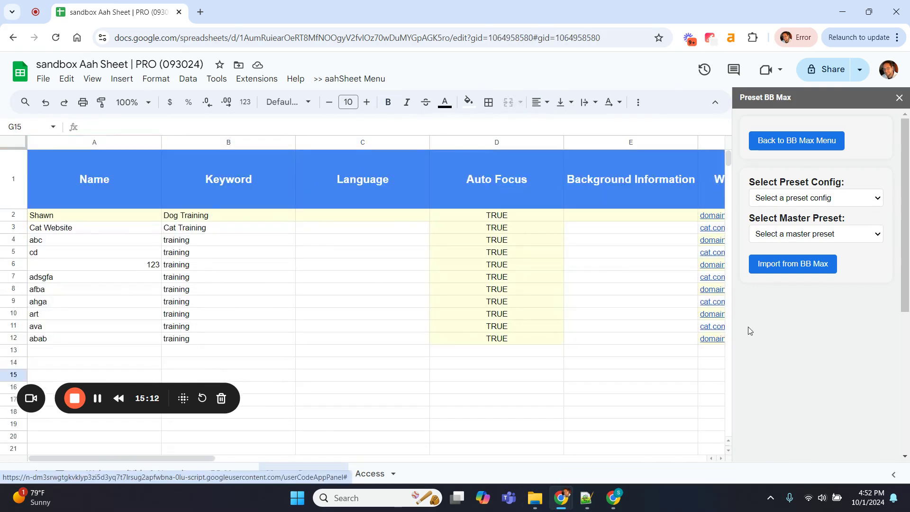
left_click(810, 235)
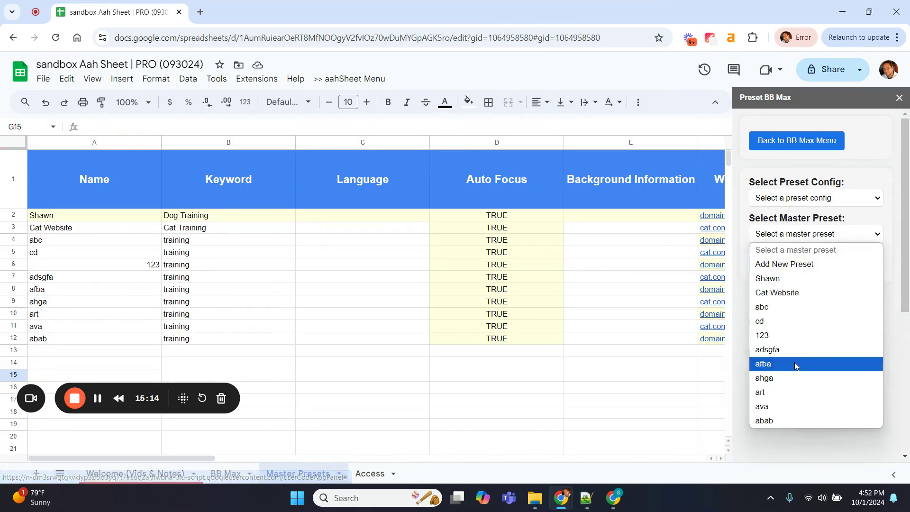
Load the abc master preset and compare the BB Max and Master Presets sheets
left_click(789, 311)
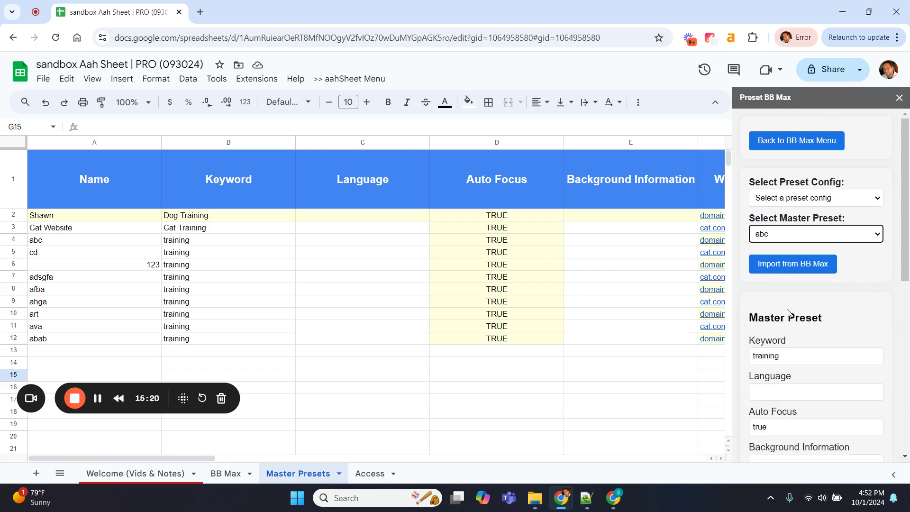
scroll(828, 308, "down", 3)
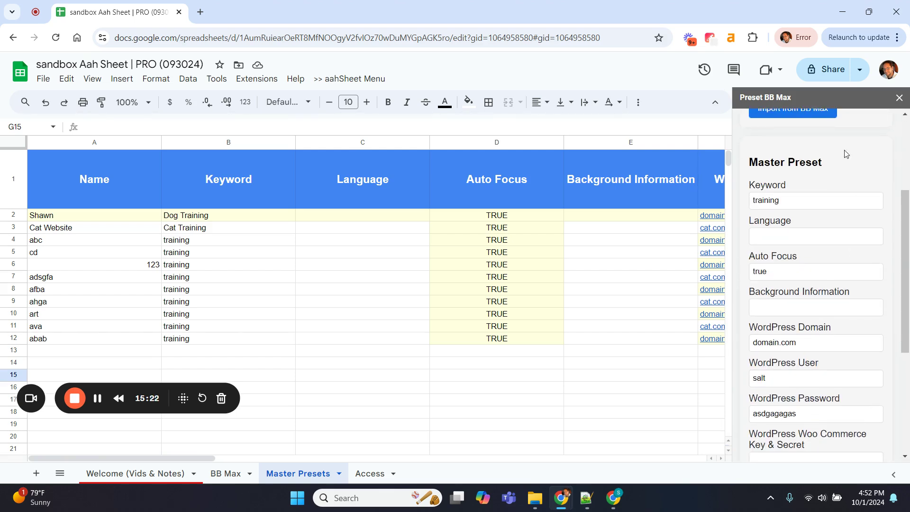
scroll(874, 335, "down", 4)
scroll(874, 335, "down", 1)
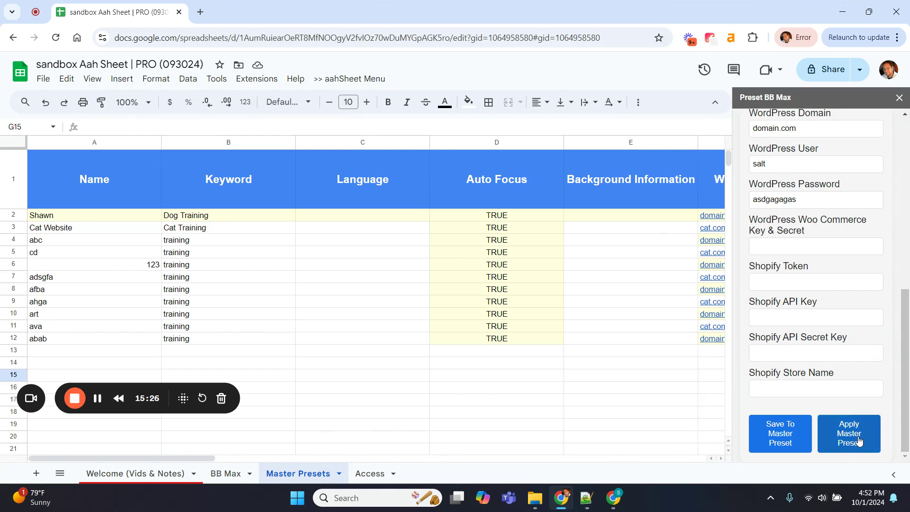
left_click(223, 473)
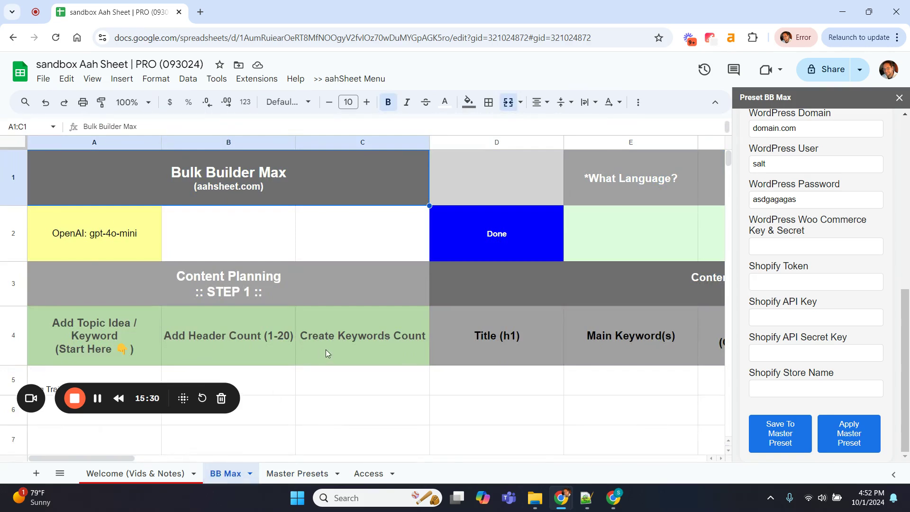
left_click(299, 473)
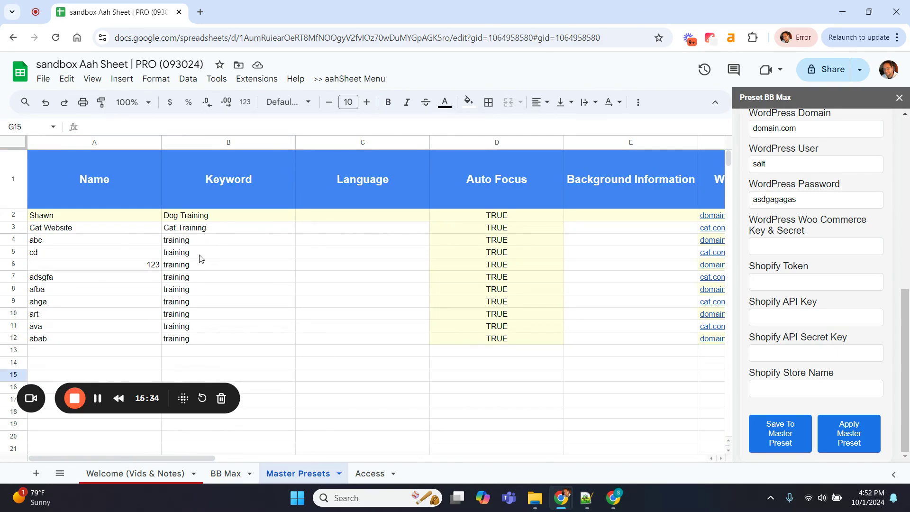
Review abc's fields (keyword training, Auto Focus true, domain.com) and the Save/Apply buttons, keeping abc selected
scroll(312, 292, "right", 10)
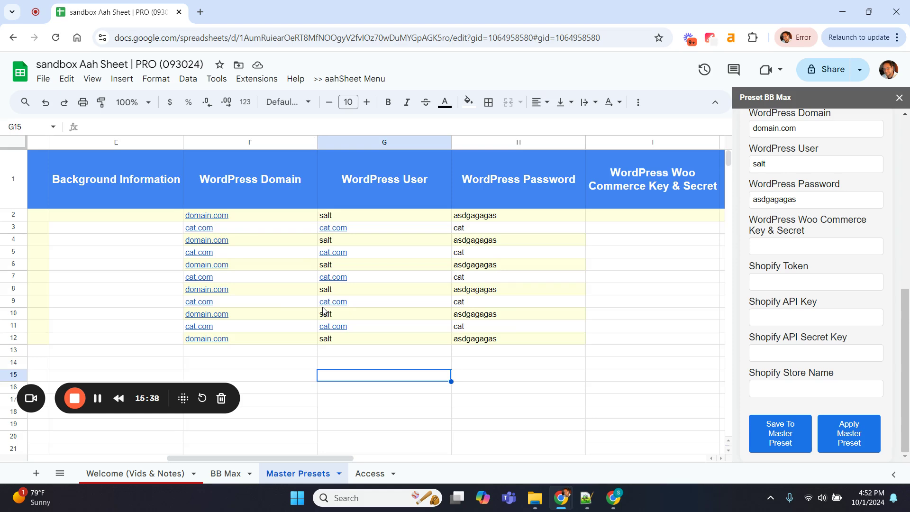
scroll(323, 311, "left", 10)
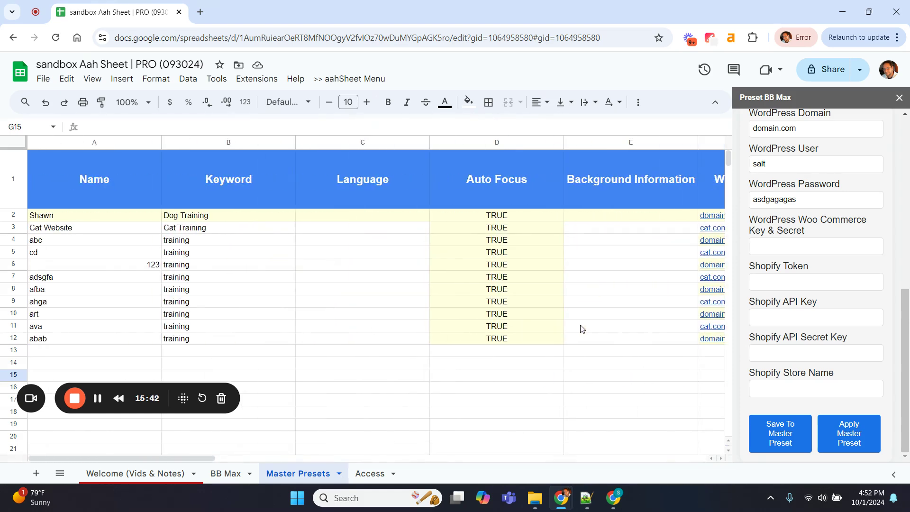
scroll(813, 336, "up", 7)
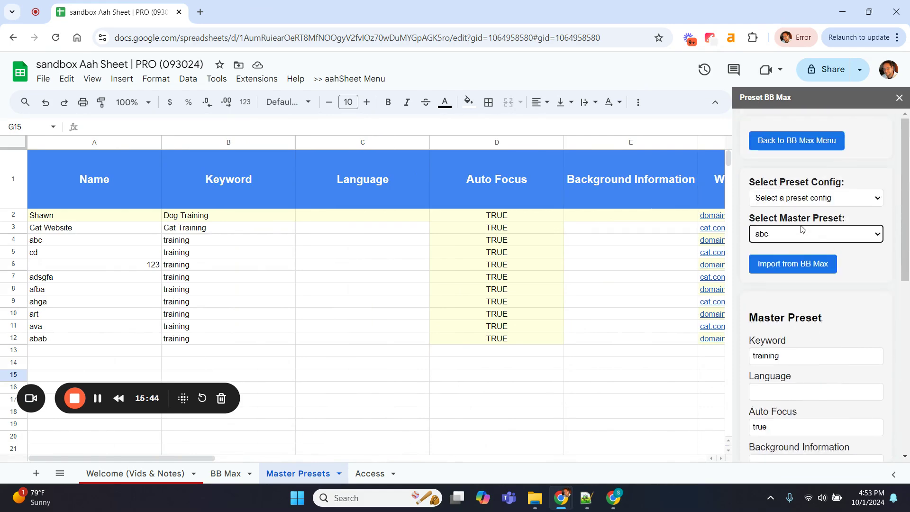
left_click(800, 235)
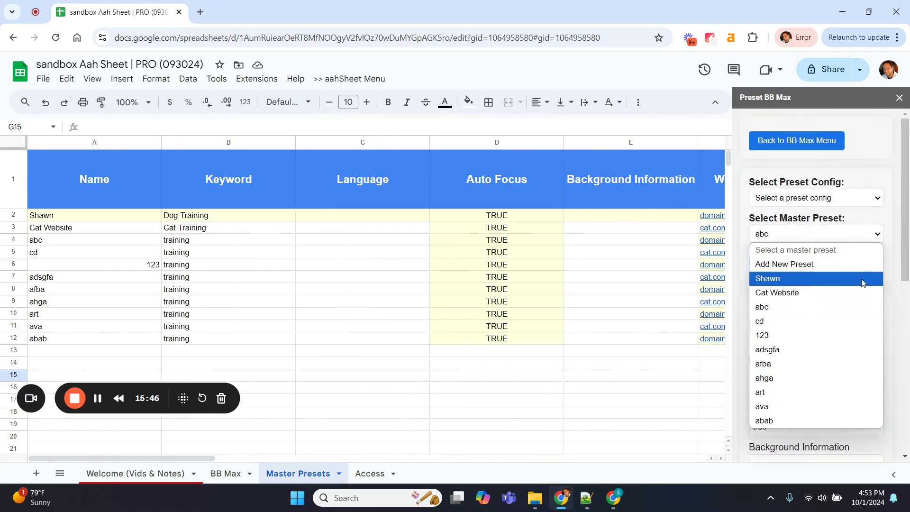
left_click(897, 254)
scroll(896, 253, "down", 8)
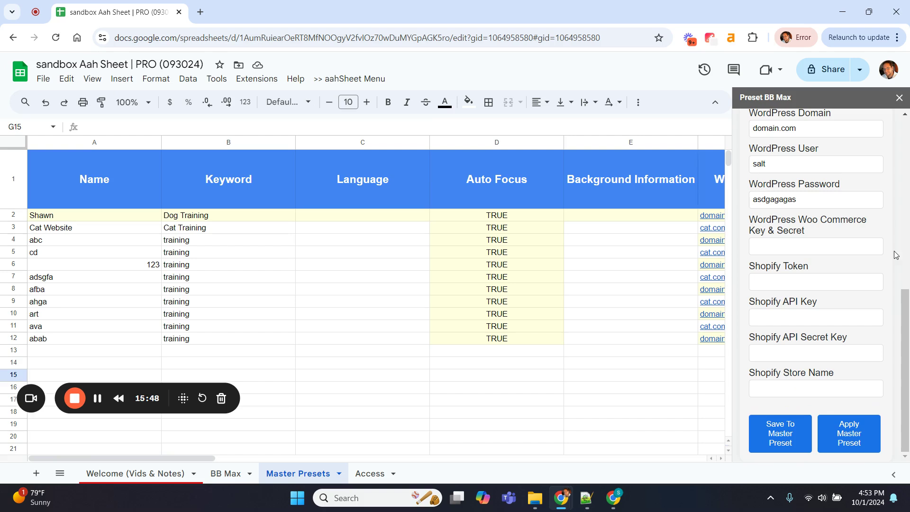
scroll(844, 218, "up", 3)
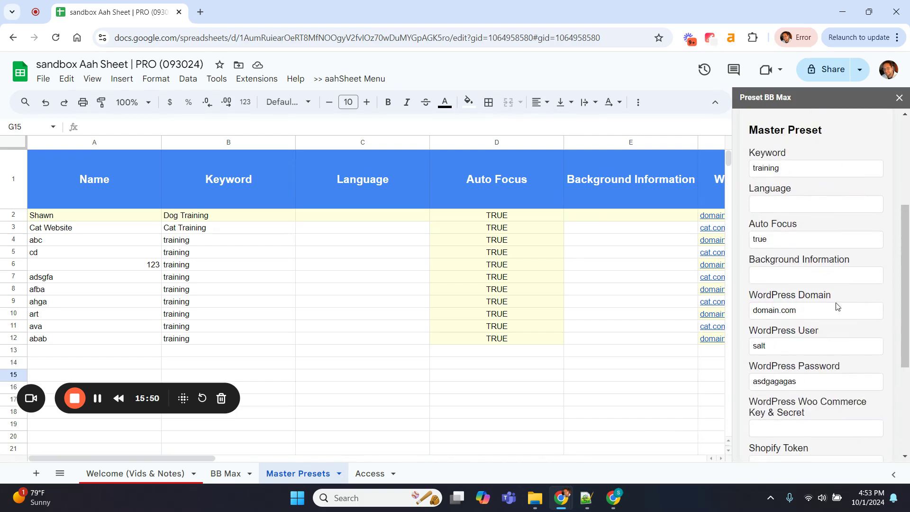
scroll(838, 328, "down", 3)
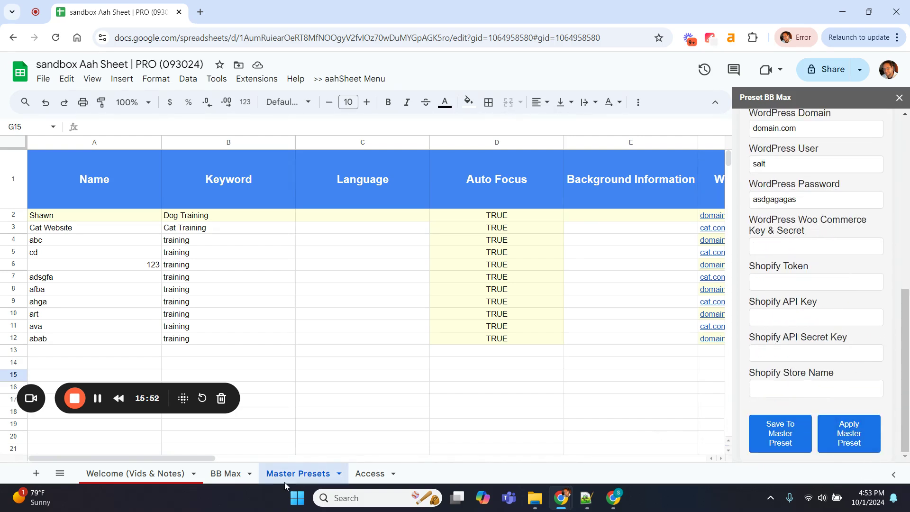
Switch to the BB Max sheet and scroll across its columns before returning to column A
left_click(226, 474)
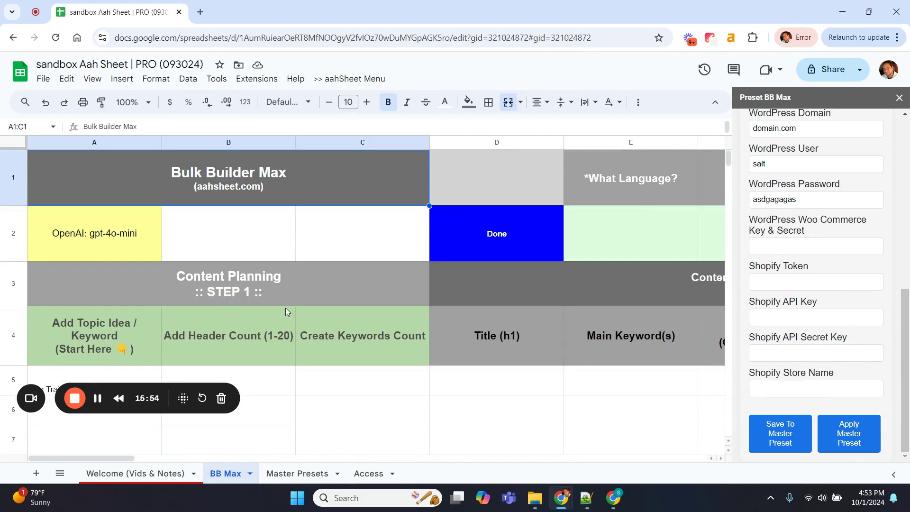
scroll(286, 309, "down", 1)
scroll(286, 308, "up", 1)
scroll(286, 308, "right", 4)
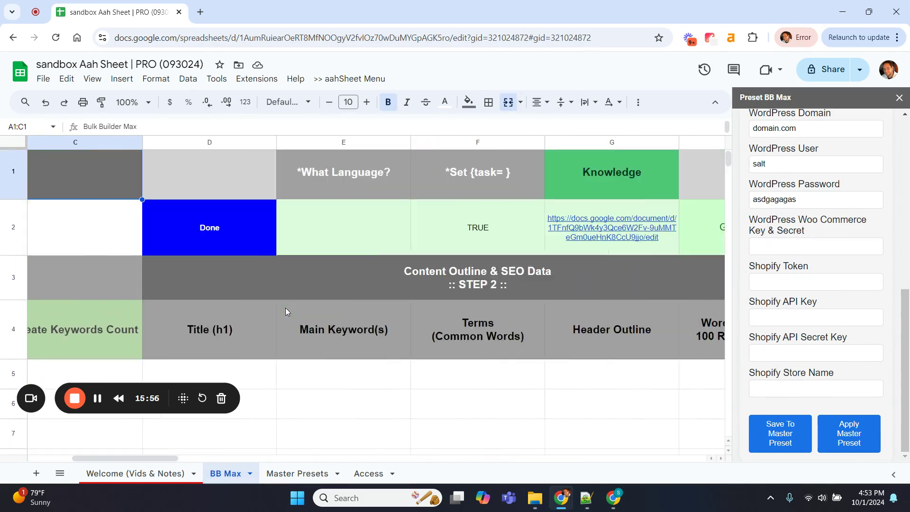
scroll(286, 311, "right", 10)
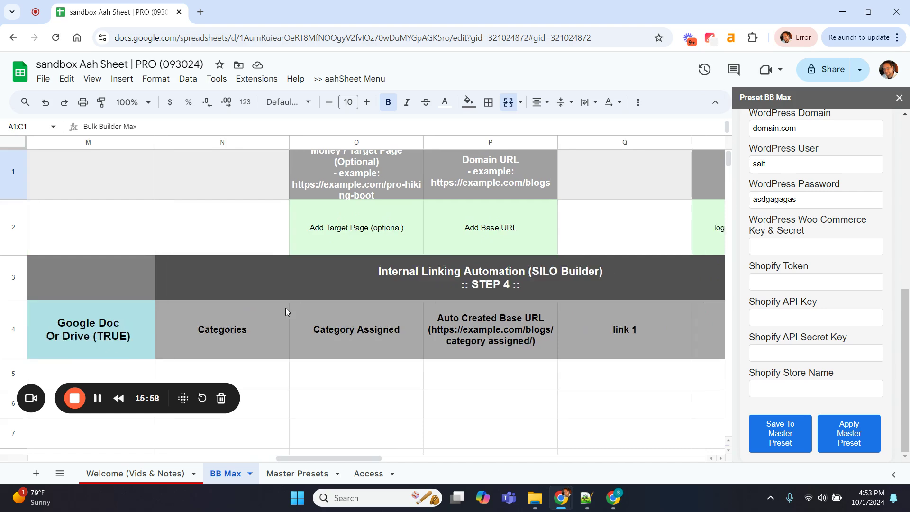
scroll(620, 274, "right", 12)
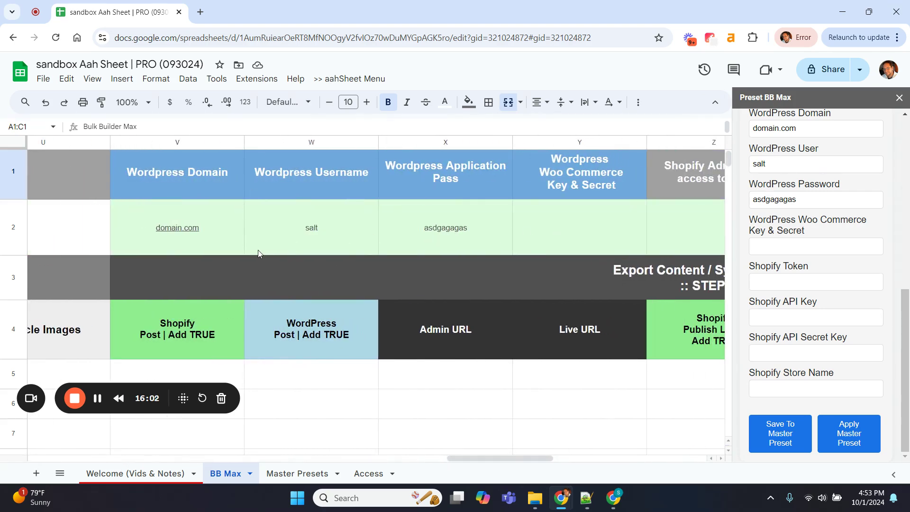
scroll(258, 253, "right", 5)
scroll(258, 252, "left", 15)
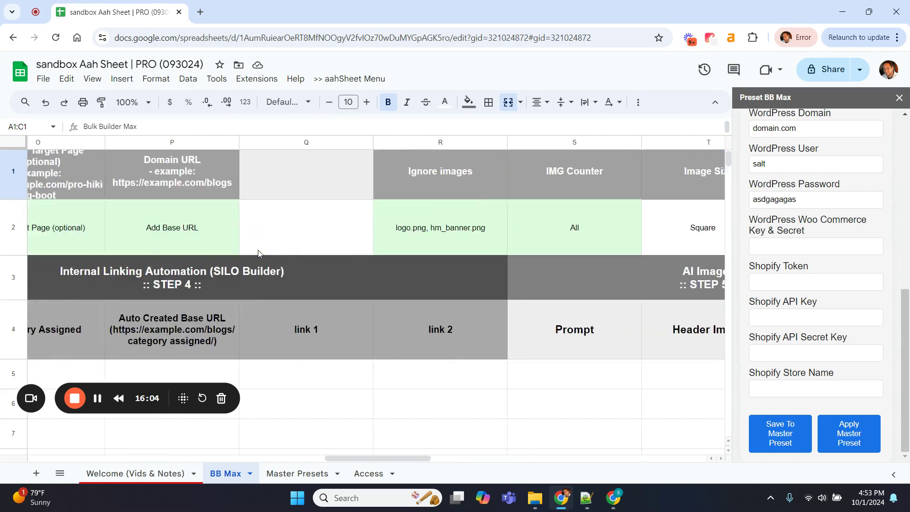
scroll(258, 253, "left", 15)
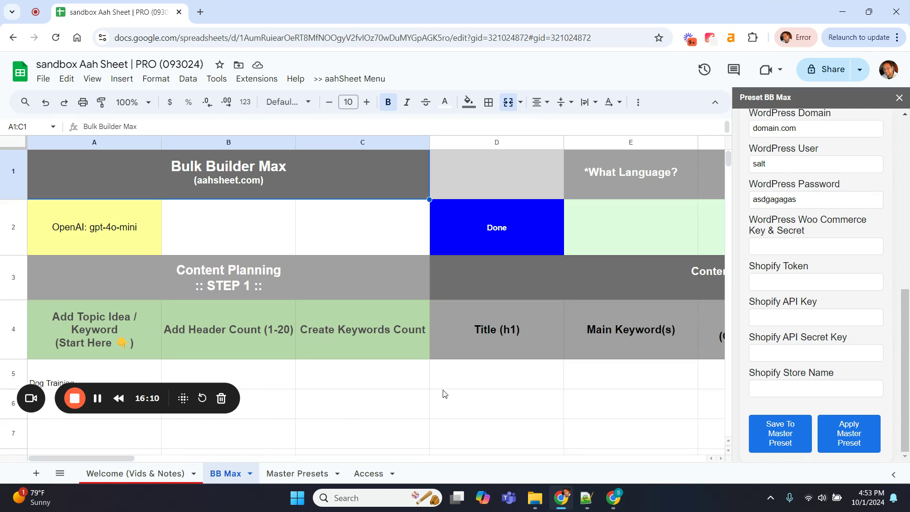
Change the sidebar Keyword from training to Puppy Training
scroll(865, 335, "up", 7)
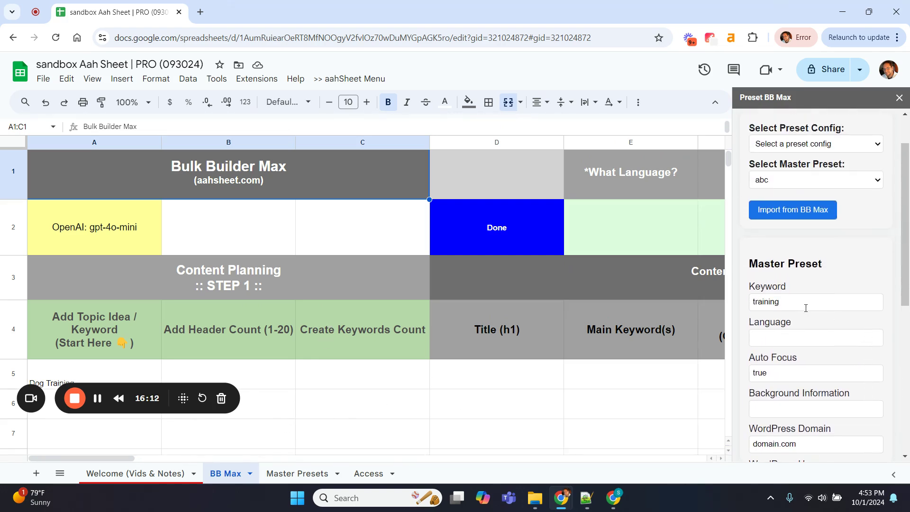
left_click(806, 308)
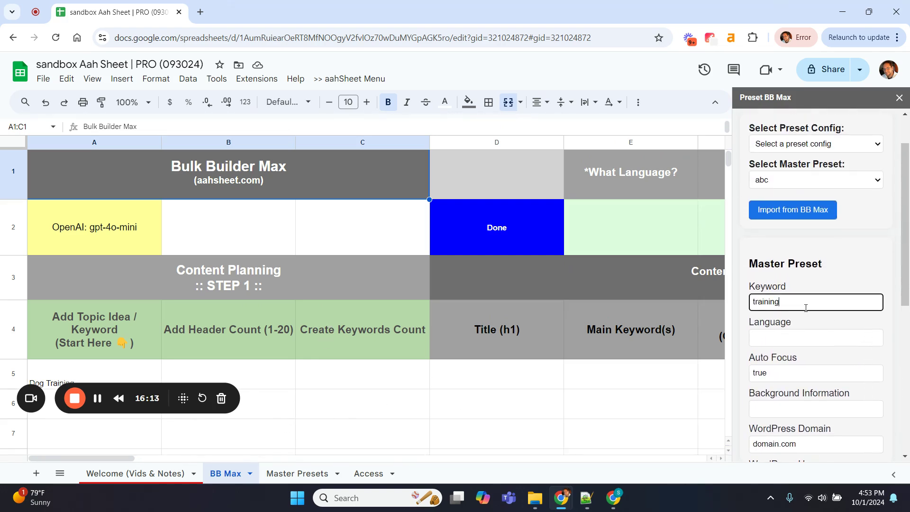
double_click(769, 302)
type("Puppy Train")
left_click(843, 282)
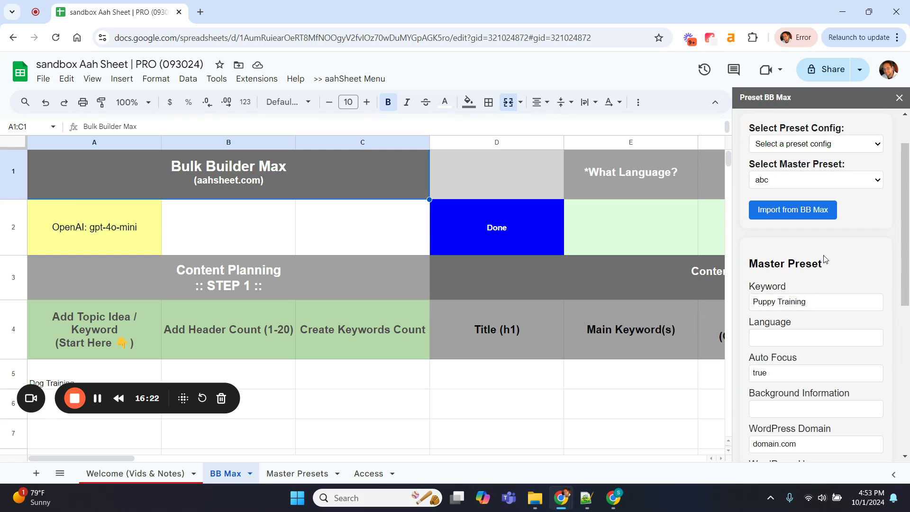
Load the Cat Website master preset, with keyword Cat Training and domain cat.com
left_click(793, 185)
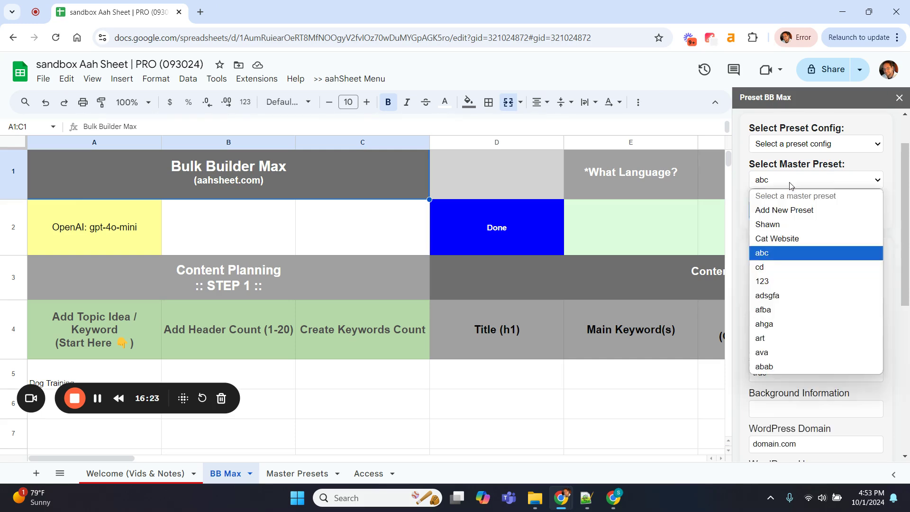
left_click(899, 229)
left_click(818, 185)
left_click(782, 238)
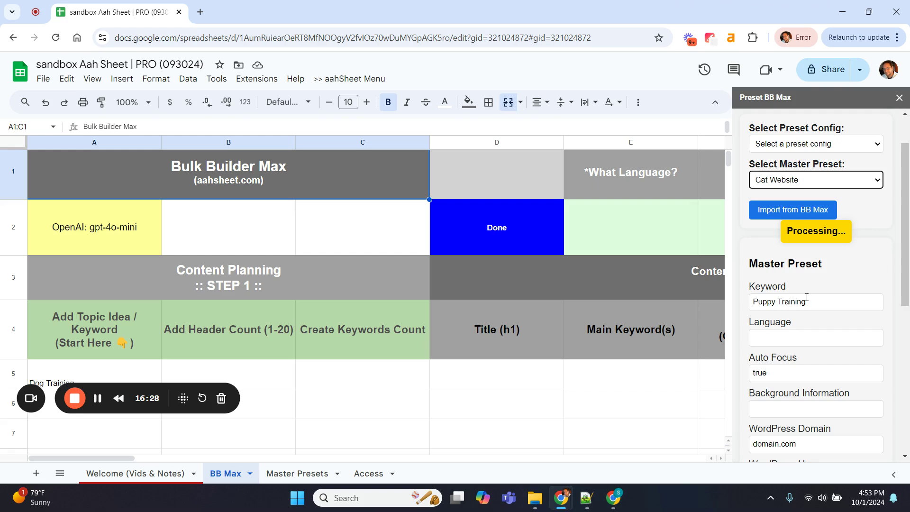
Change the Cat Website keyword to Kitty Potty Training and confirm the preset-applied alert
double_click(760, 305)
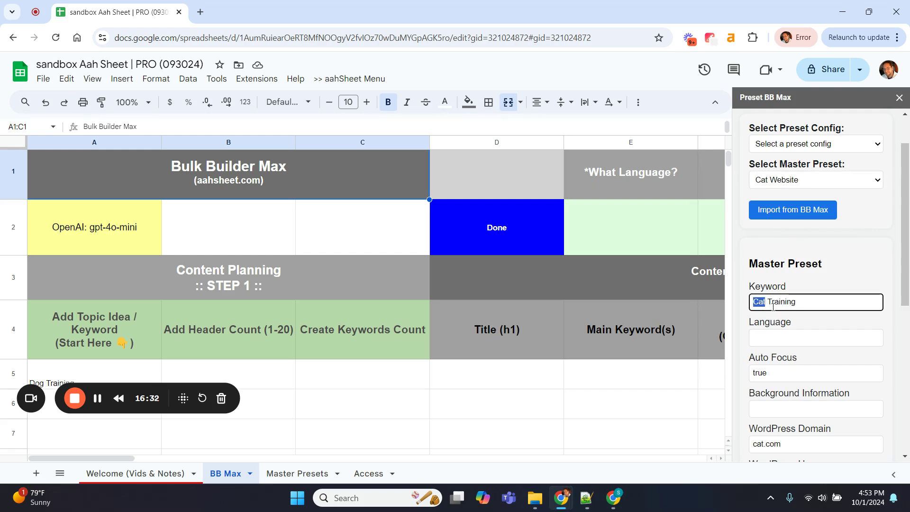
type("Kitty Potty")
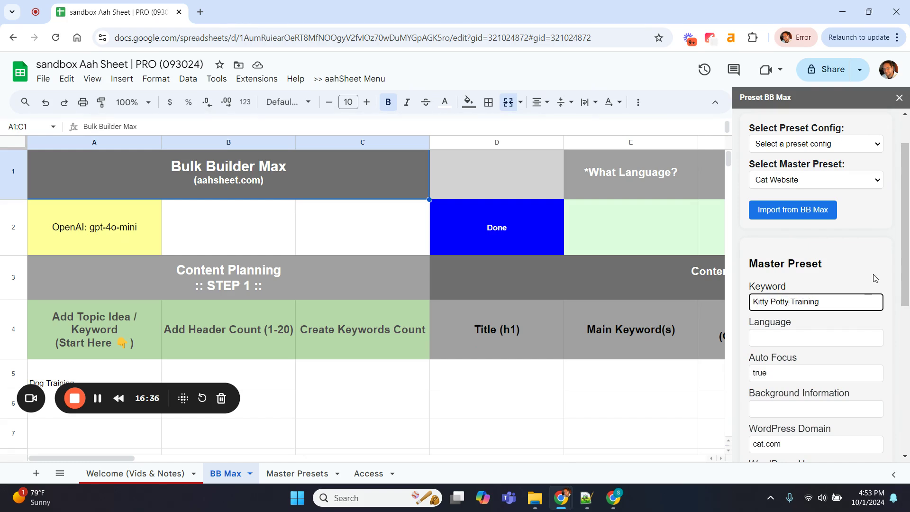
left_click(875, 278)
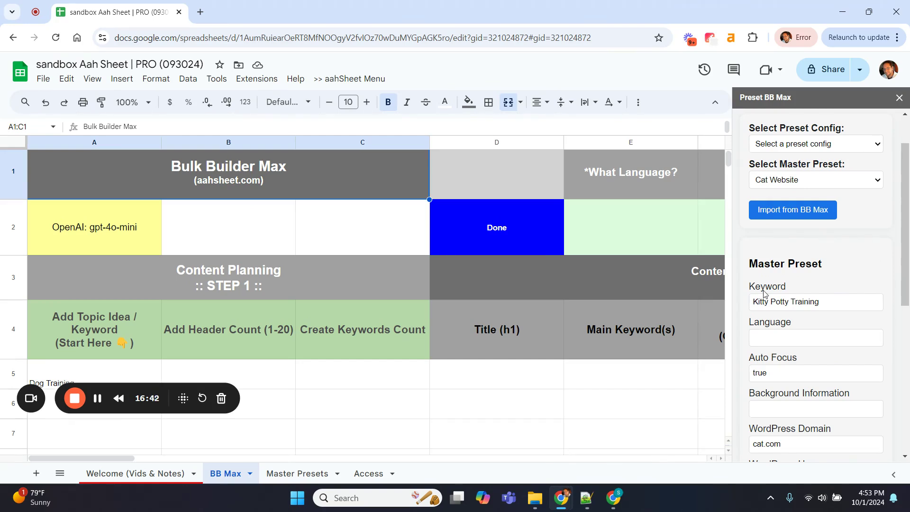
scroll(861, 269, "down", 7)
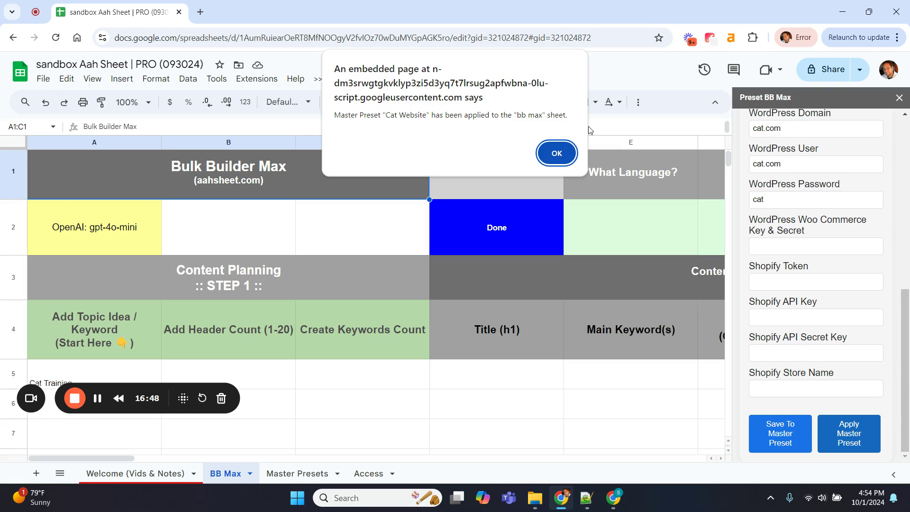
left_click(555, 147)
Save the Kitty Potty Training keyword into the Cat Website master preset and confirm the alert
scroll(490, 336, "down", 1)
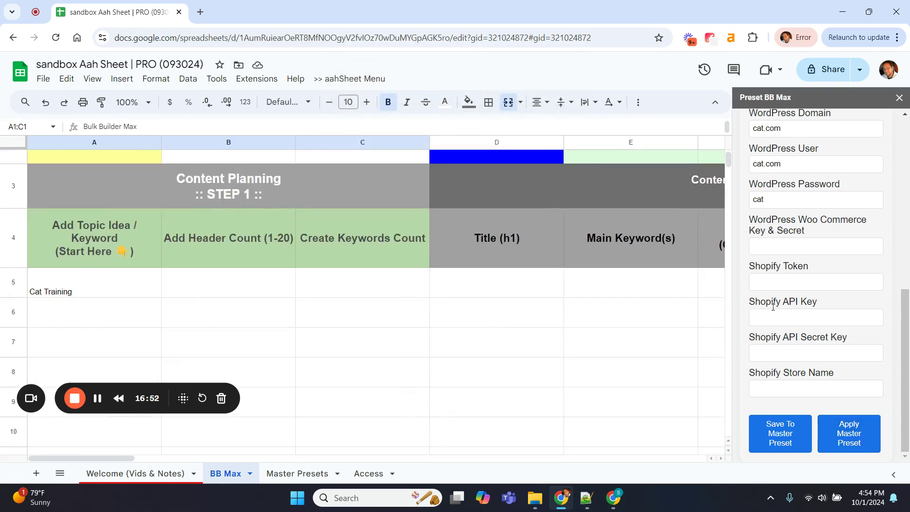
scroll(773, 301, "up", 6)
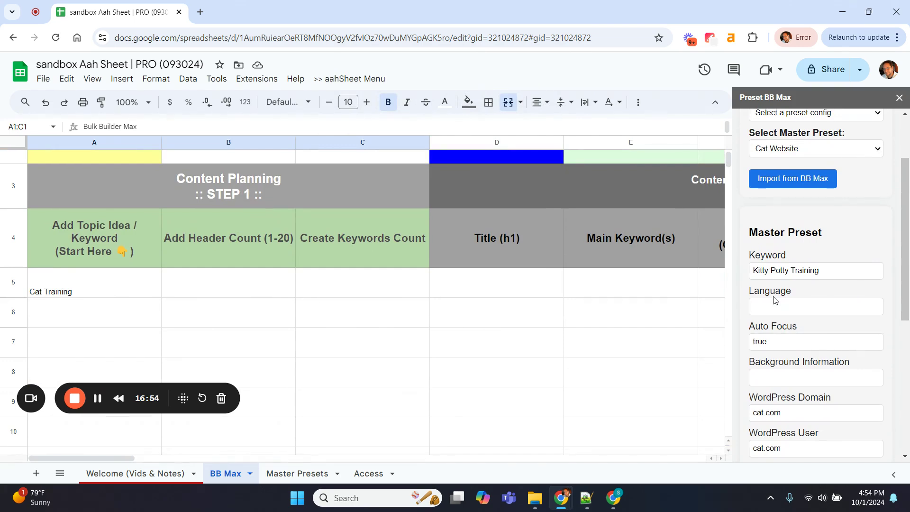
scroll(806, 284, "up", 2)
scroll(844, 275, "down", 5)
scroll(860, 266, "up", 5)
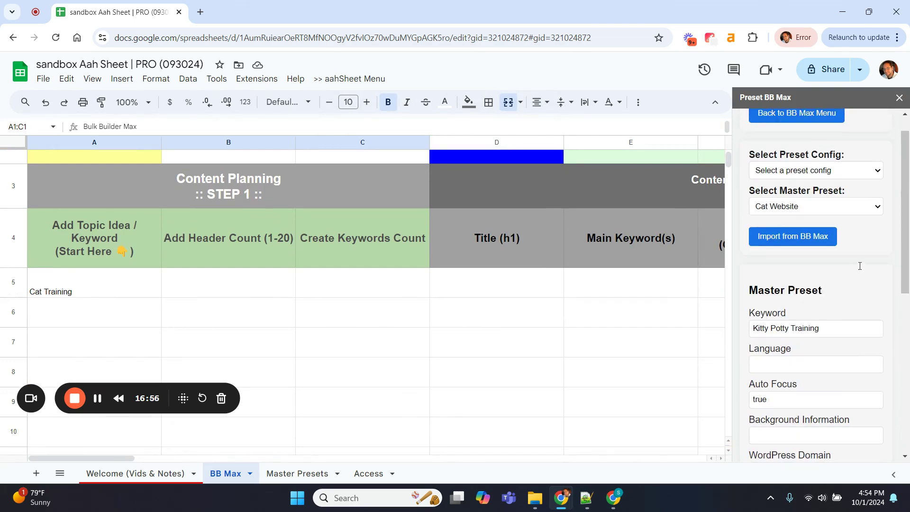
left_click(833, 207)
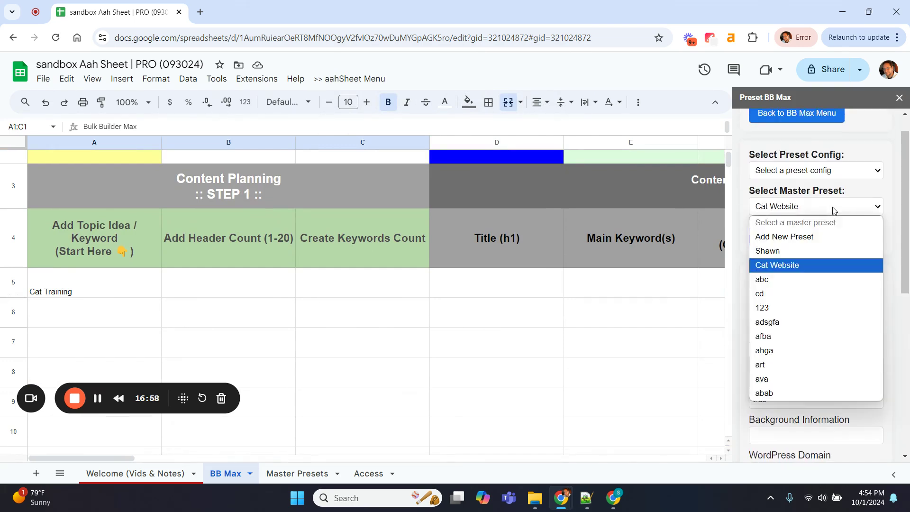
left_click(892, 232)
scroll(796, 261, "down", 7)
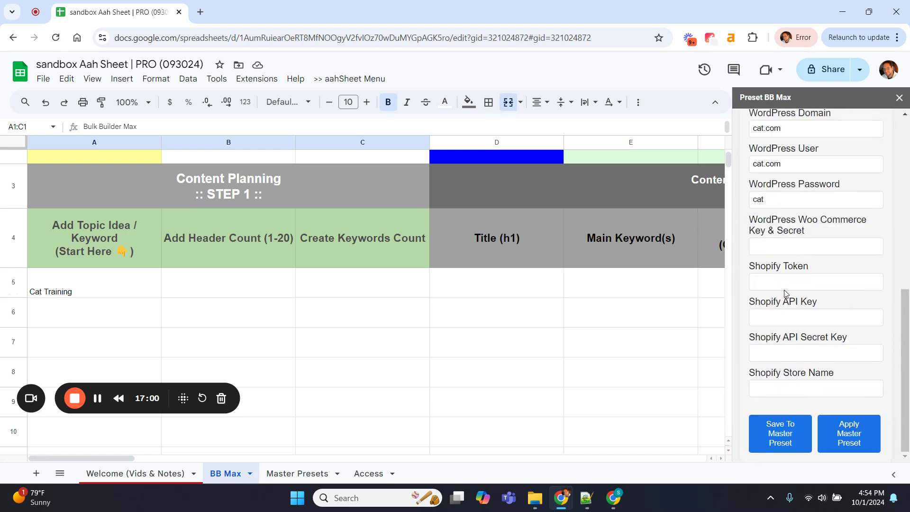
left_click(778, 442)
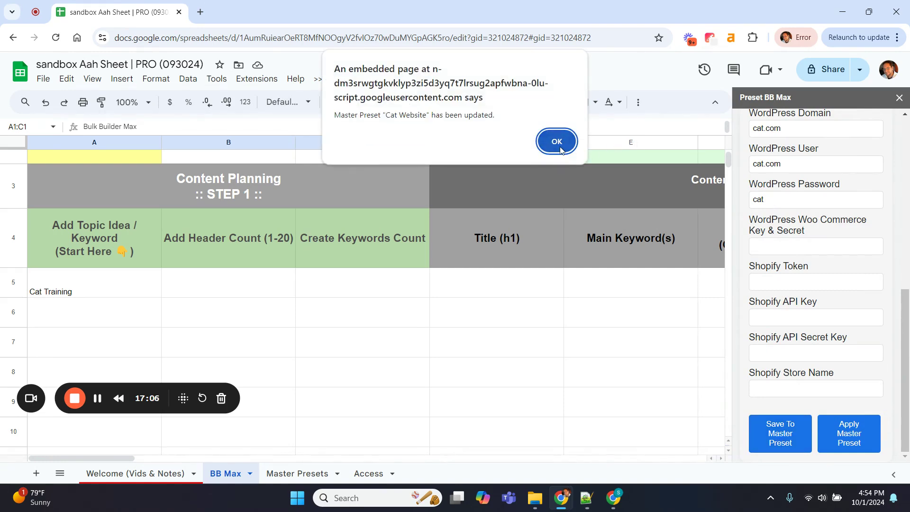
left_click(557, 141)
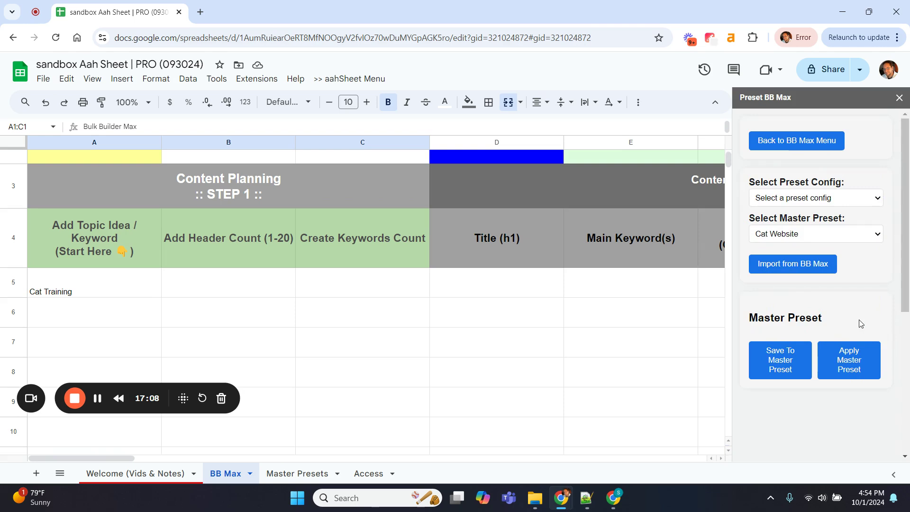
Reload Cat Website and apply it to BB Max so A5 reads Kitty Potty Training
left_click(812, 235)
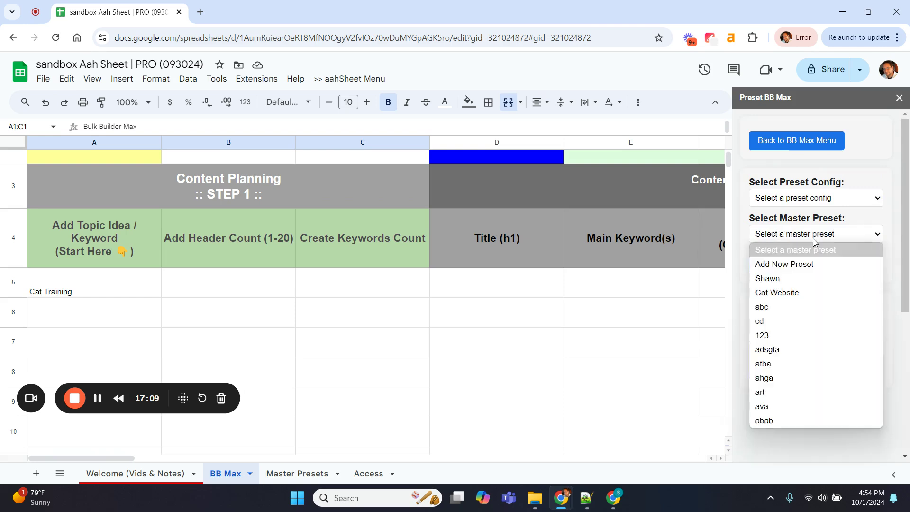
left_click(798, 292)
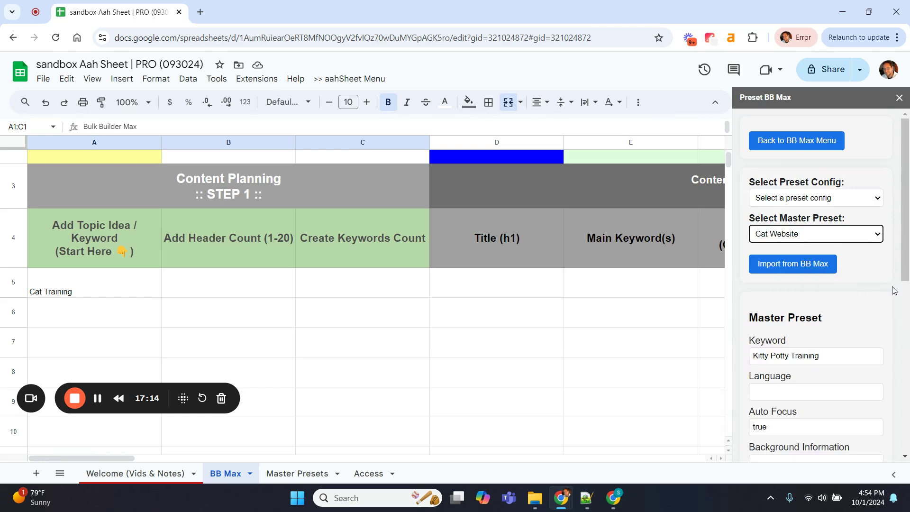
scroll(888, 324, "down", 3)
scroll(888, 324, "down", 5)
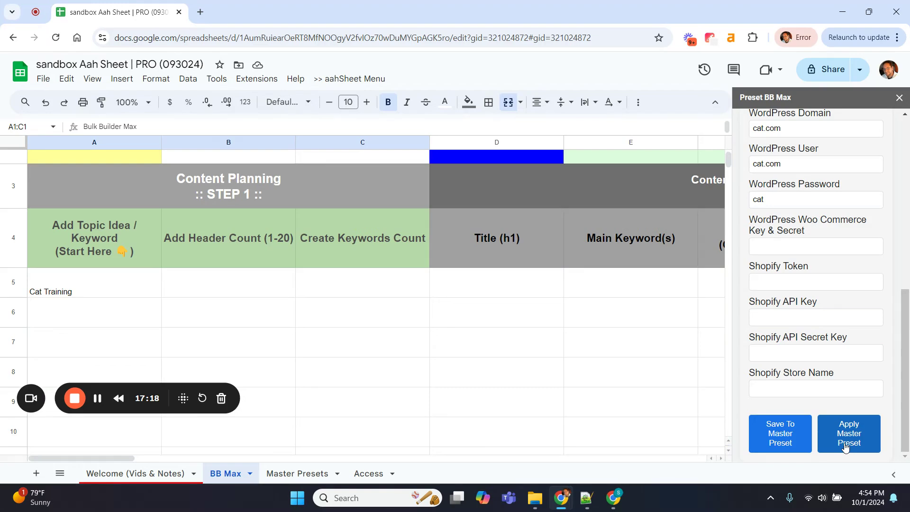
left_click(845, 447)
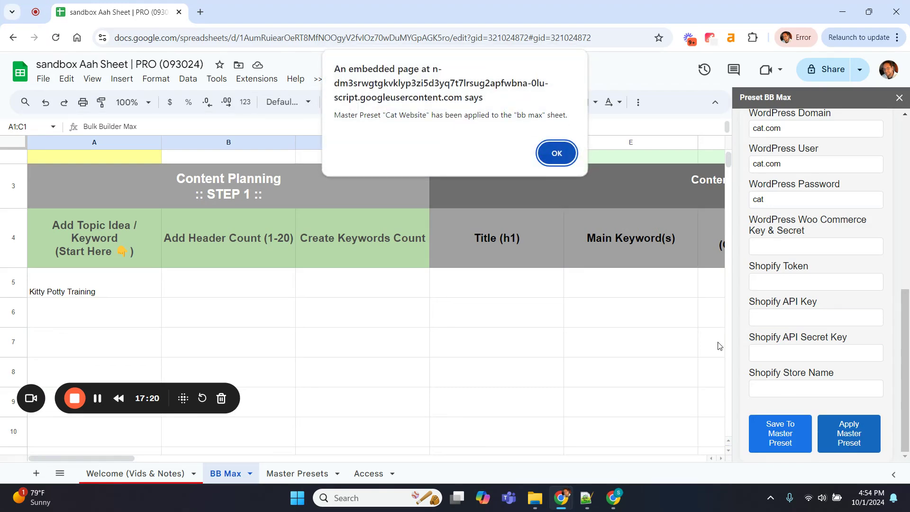
left_click(556, 158)
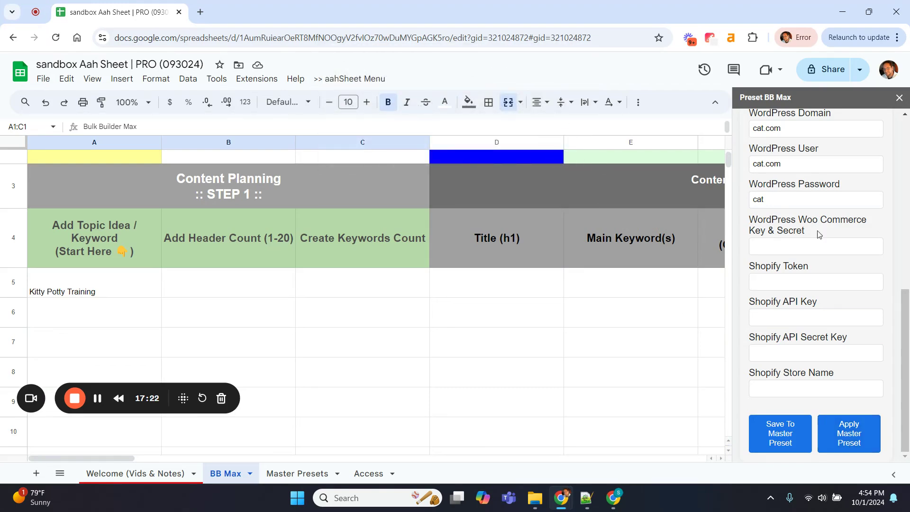
scroll(884, 303, "up", 10)
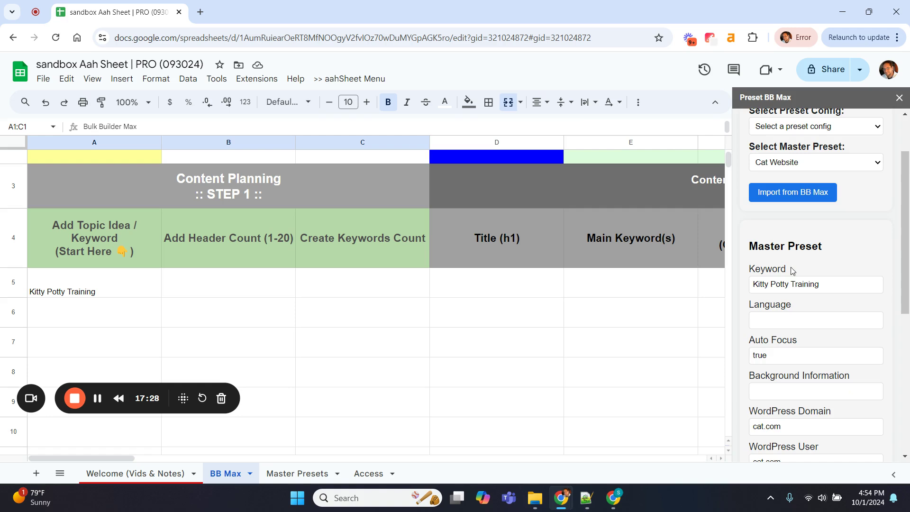
scroll(897, 244, "up", 3)
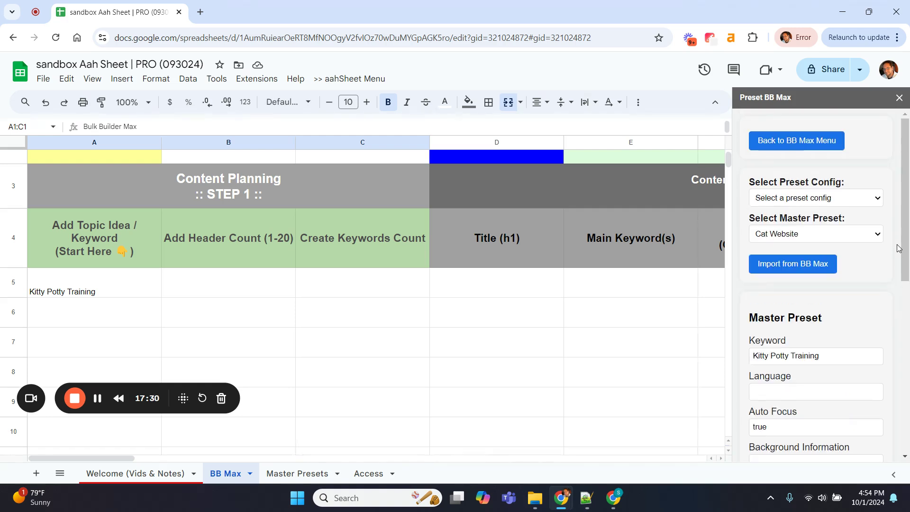
scroll(890, 330, "down", 2)
scroll(889, 326, "down", 5)
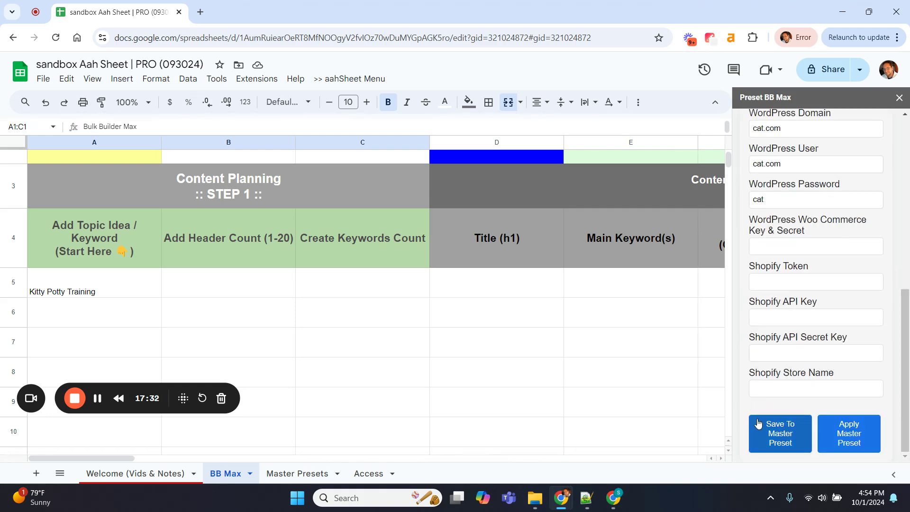
scroll(885, 382, "up", 10)
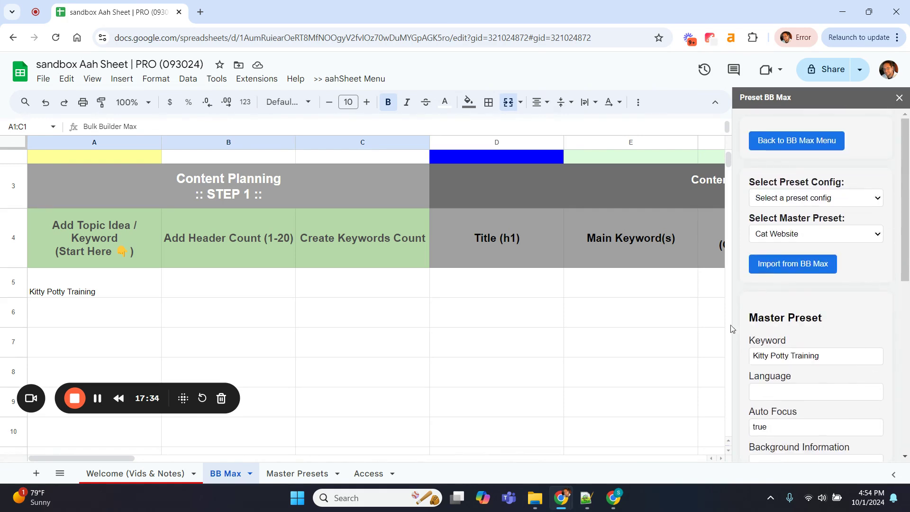
left_click(67, 278)
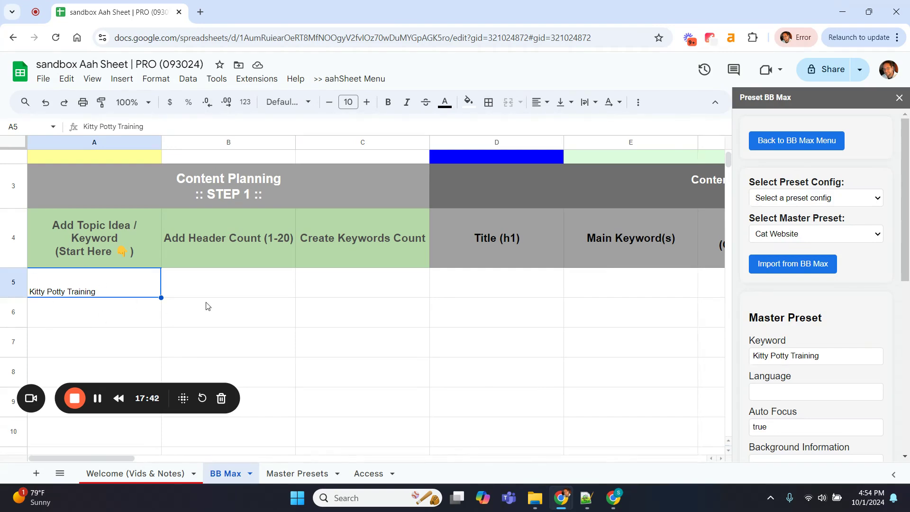
left_click(321, 218)
scroll(343, 258, "up", 2)
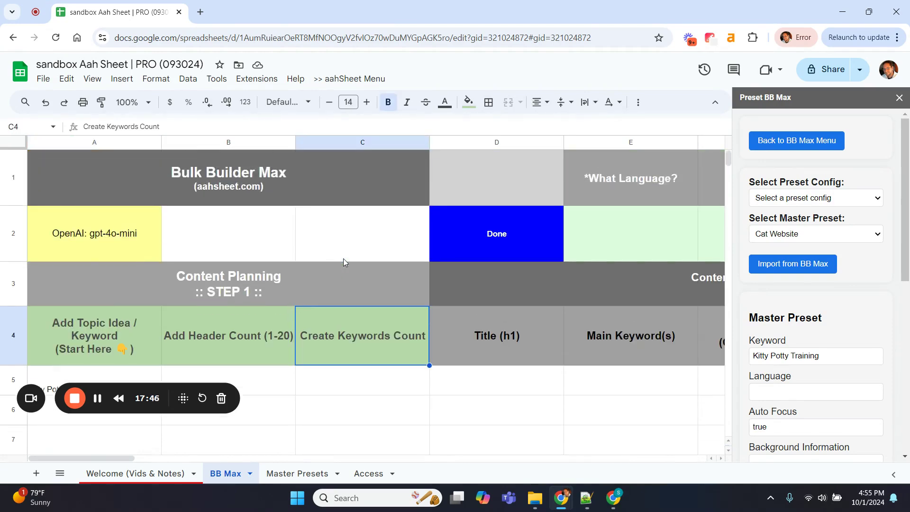
scroll(344, 258, "right", 5)
scroll(343, 258, "left", 5)
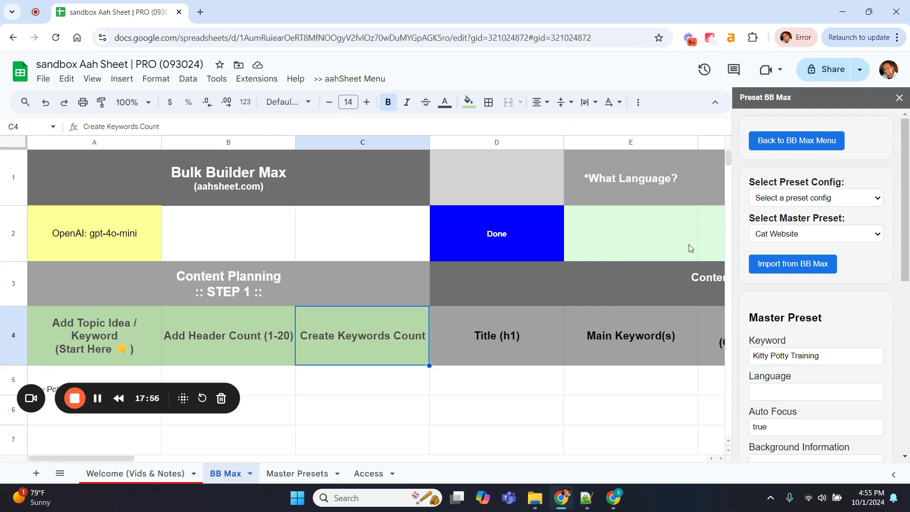
left_click(826, 238)
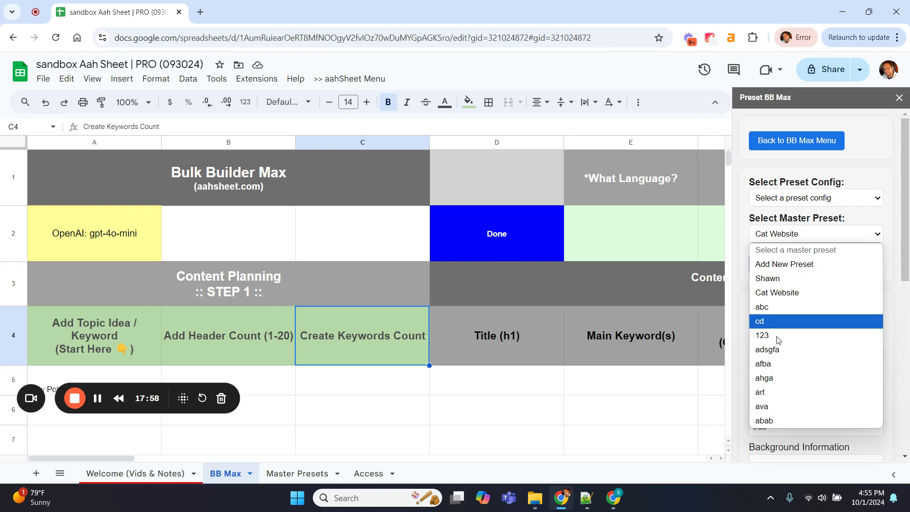
left_click(896, 228)
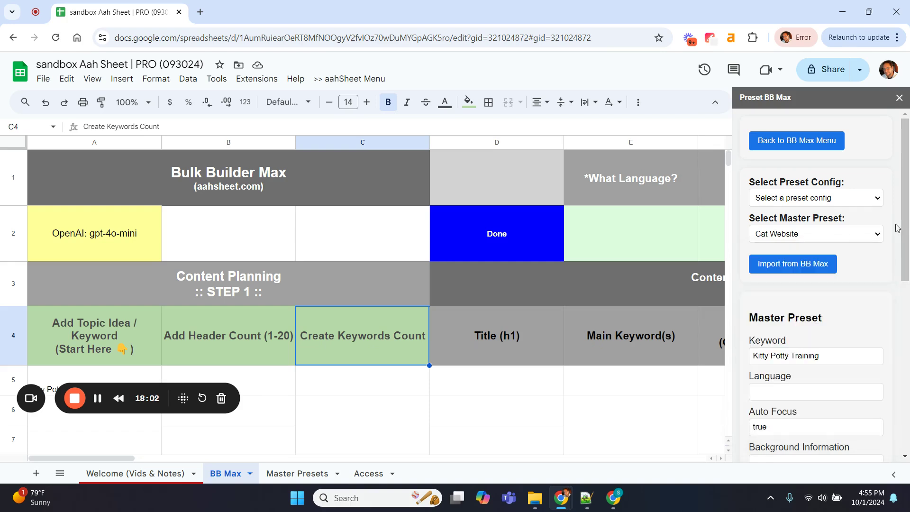
Return to Master Presets to check Cat Website's Kitty Potty Training keyword, briefly opening the File menu
left_click(297, 473)
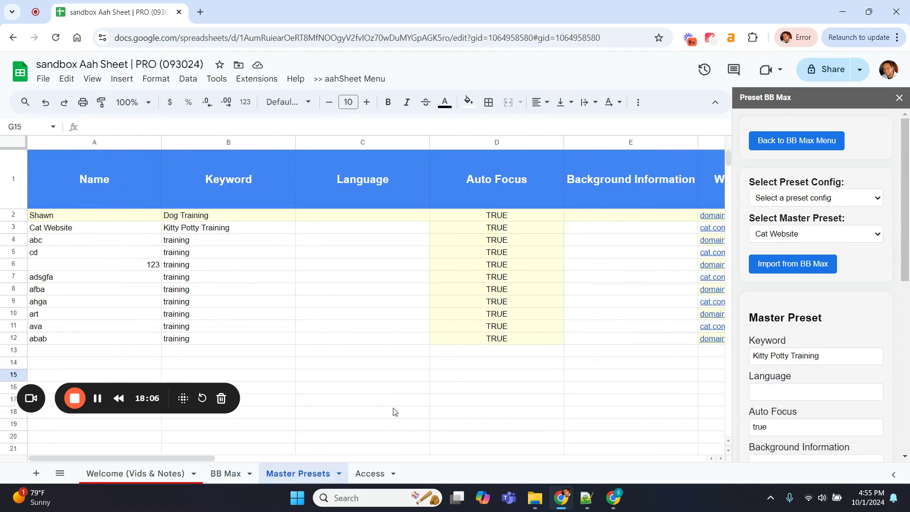
left_click(43, 79)
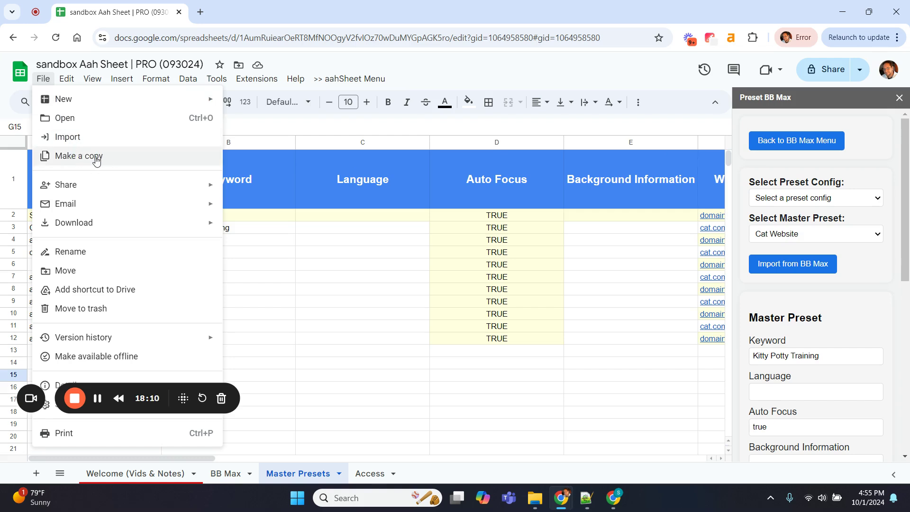
left_click(307, 304)
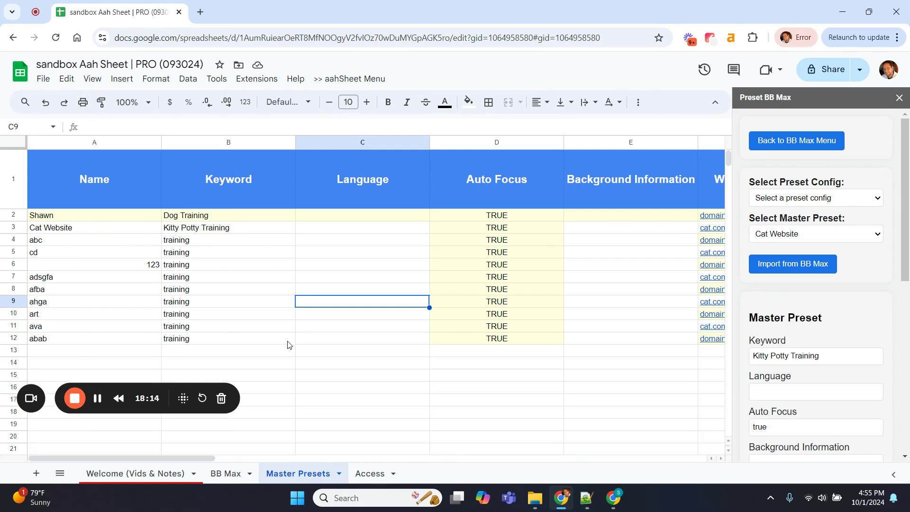